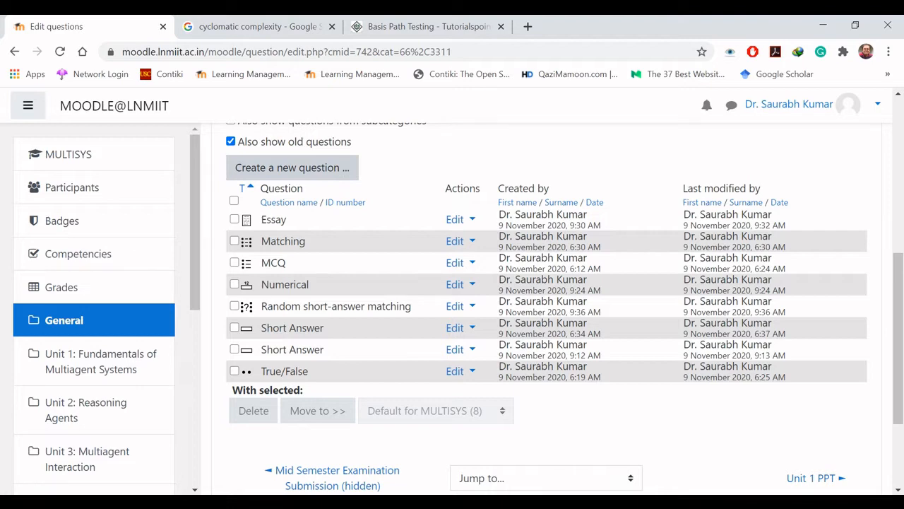
Step: Start a new question of the type "Drag and drop into text" in the question bank
left_click(292, 174)
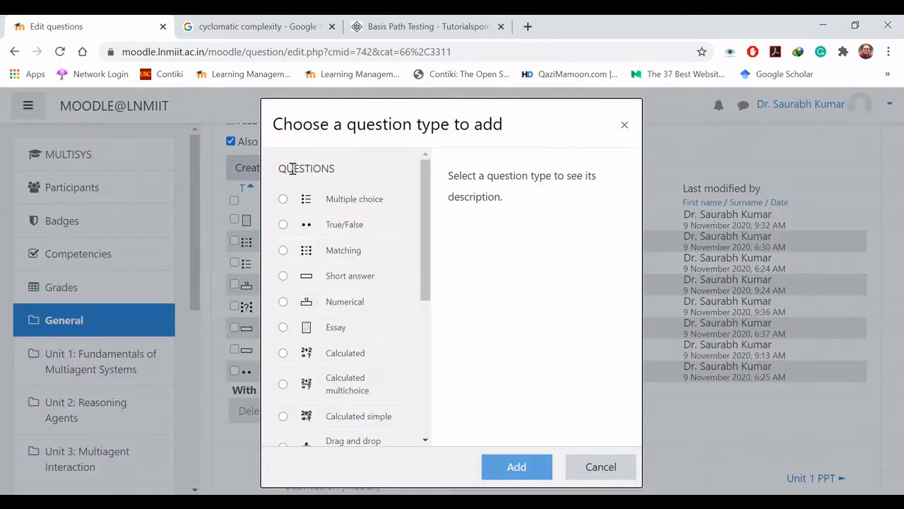
left_click_drag(426, 273, 423, 353)
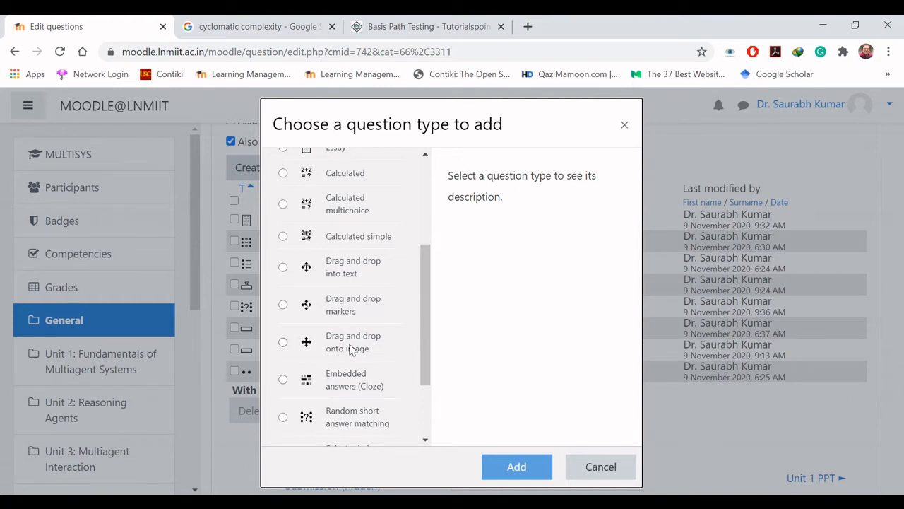
left_click(284, 270)
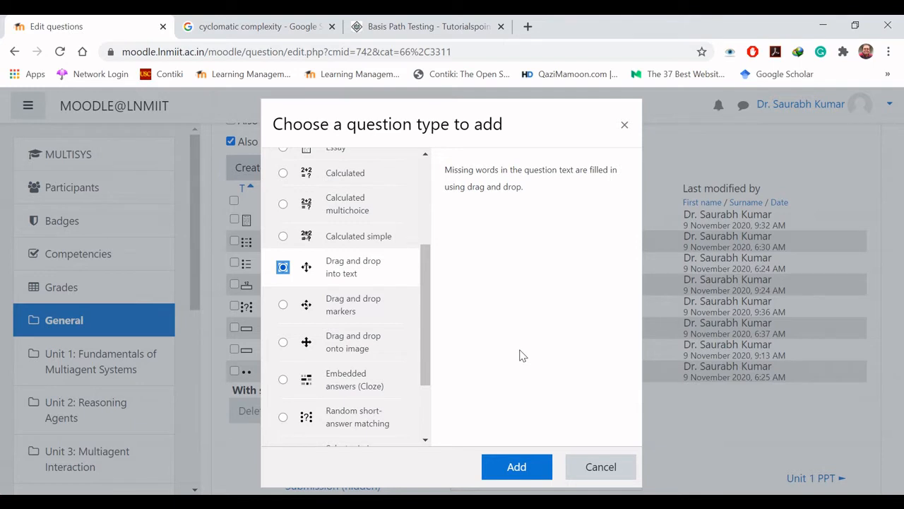
left_click(518, 466)
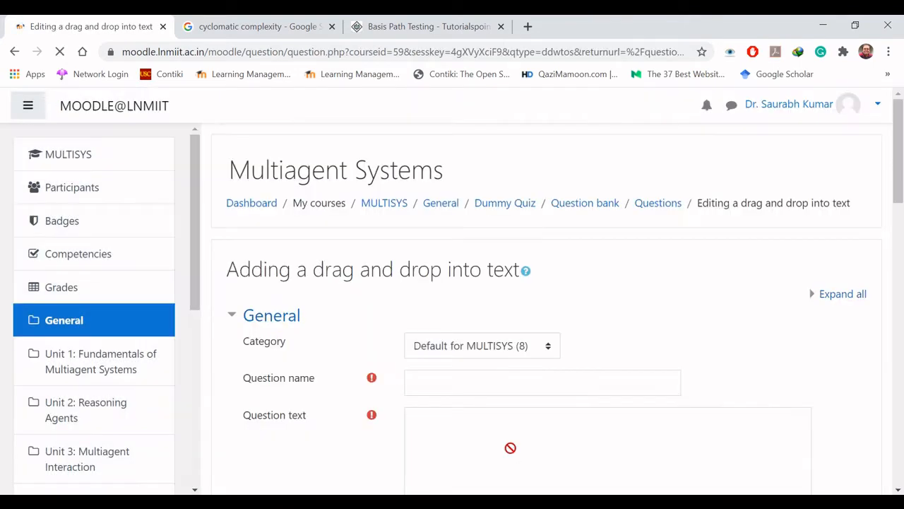
Step: Name the question "Drag and Drop Text"
left_click(499, 379)
type("Dr")
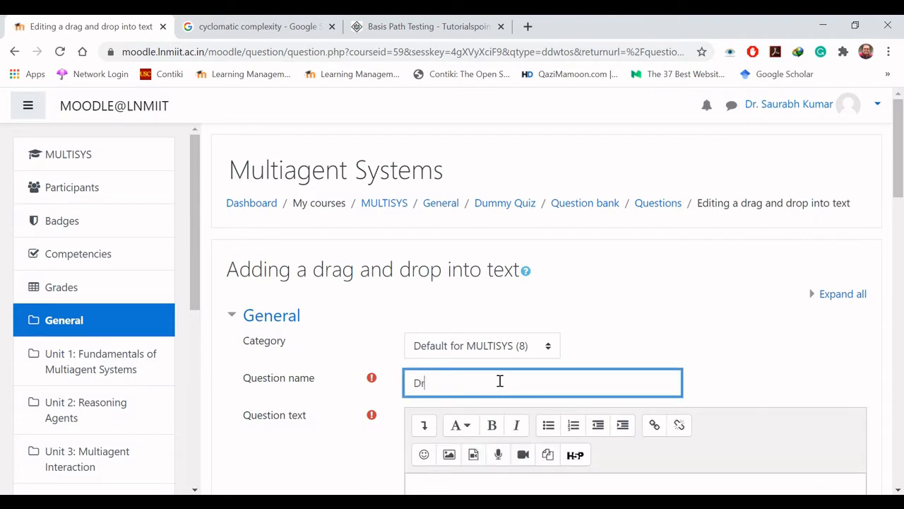
type("ag and Drop Text")
Step: Copy the cyclomatic complexity definition from the open Google results page and paste it as the Moodle question text
left_click_drag(898, 178, 900, 234)
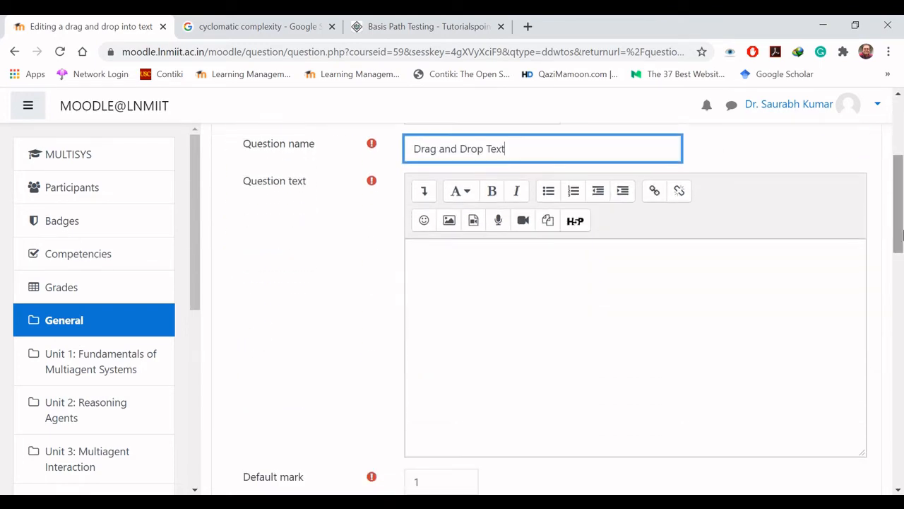
left_click(493, 267)
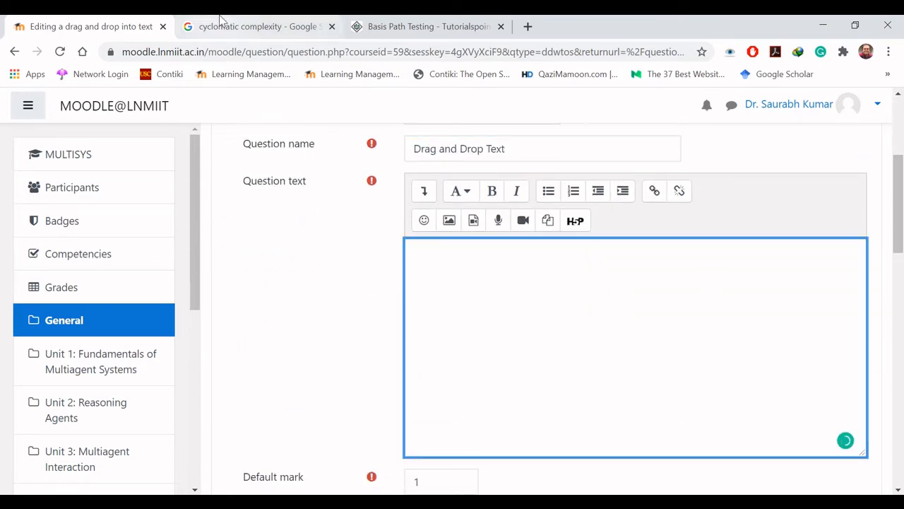
left_click(218, 31)
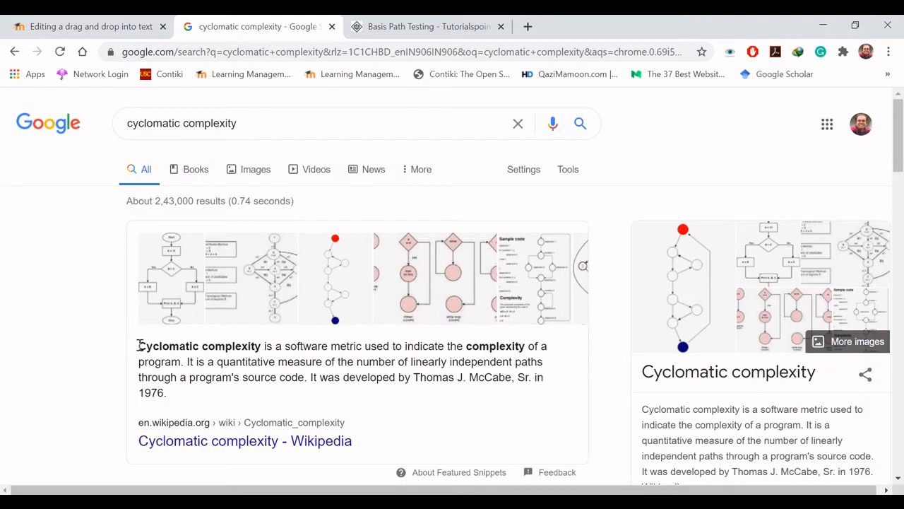
left_click_drag(140, 349, 170, 398)
key("ctrl+c")
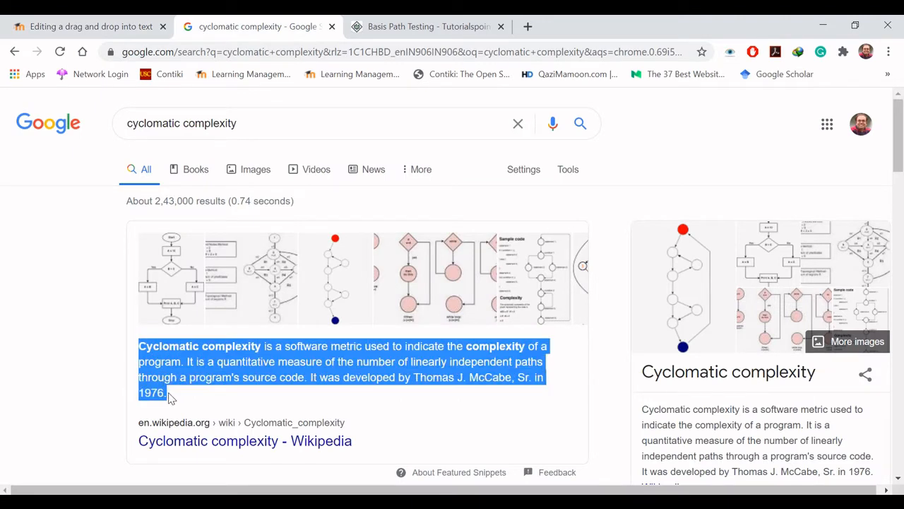
left_click(105, 21)
key("ctrl+v")
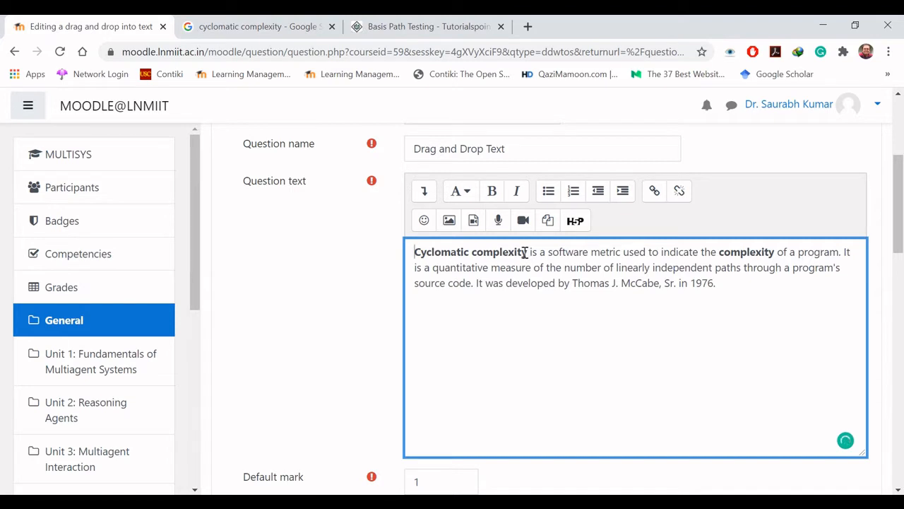
Step: Remove the bold formatting from "Cyclomatic complexity" and the second "complexity" in the question text
left_click_drag(522, 253, 527, 252)
key("shift+Left")
key("shift+Left")
key("shift+Left")
key("shift+Left")
key("shift+Left")
key("shift+Left")
key("shift+Left")
key("shift+Left")
key("shift+Left")
key("shift+Left")
key("shift+Left")
key("shift+Left")
key("shift+Left")
key("shift+Left")
key("shift+Left")
key("shift+Left")
key("shift+Left")
key("shift+Left")
key("shift+Left")
key("shift+Left")
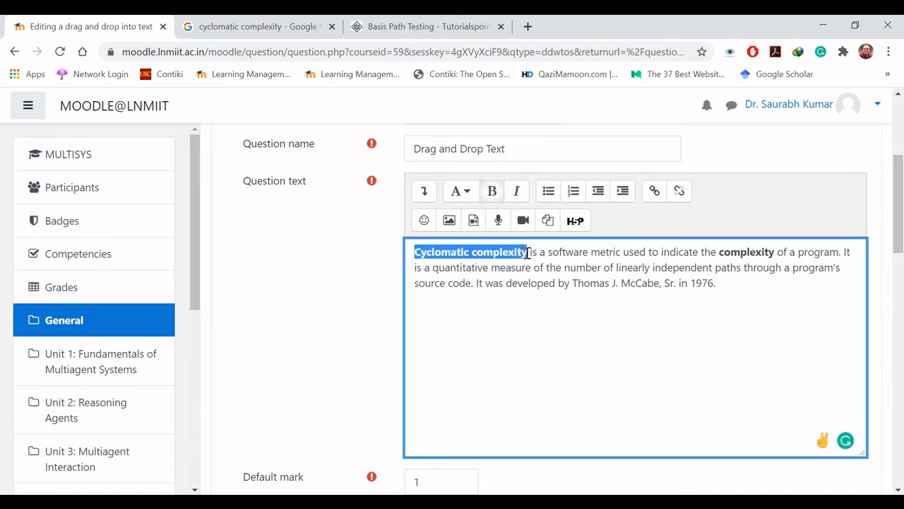
left_click(492, 191)
left_click(710, 254)
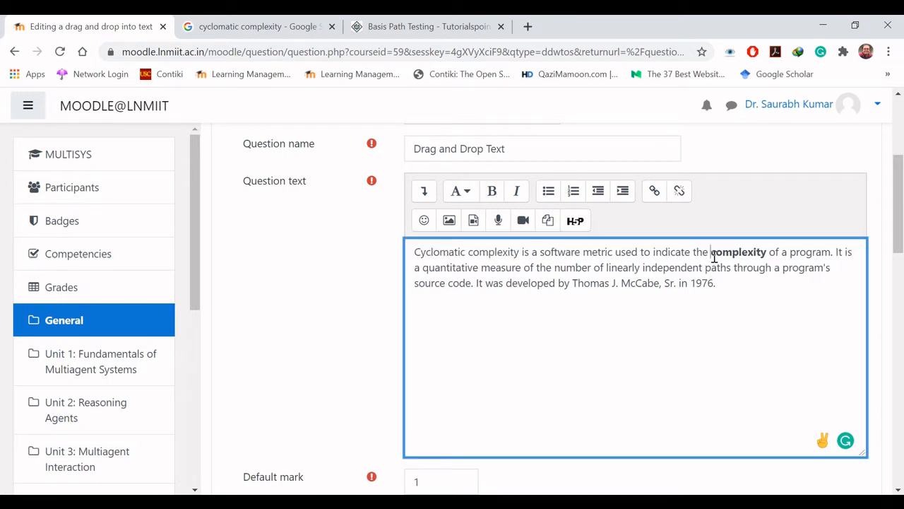
key("shift+Right")
key("shift+Right")
key("shift+Right")
key("shift+Right")
key("shift+Right")
key("shift+Right")
key("shift+Right")
key("shift+Right")
key("shift+Right")
key("shift+Right")
key("shift+Right")
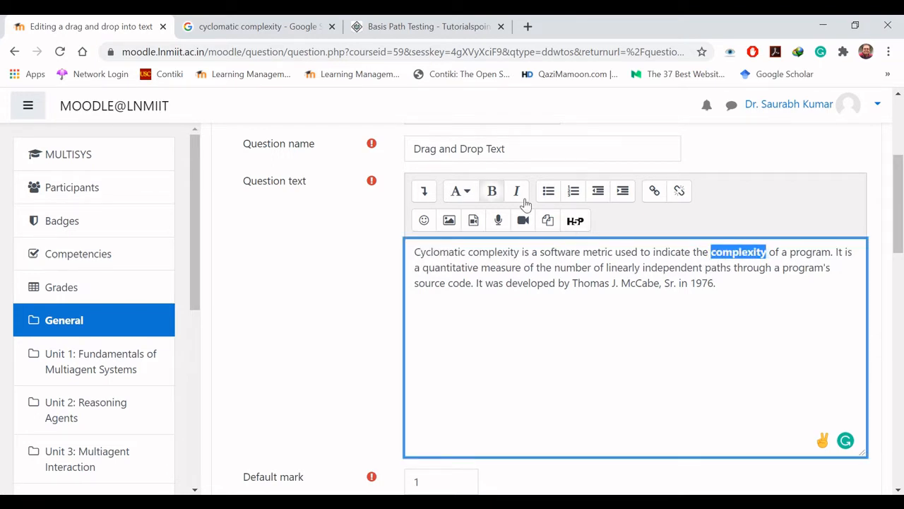
left_click(494, 192)
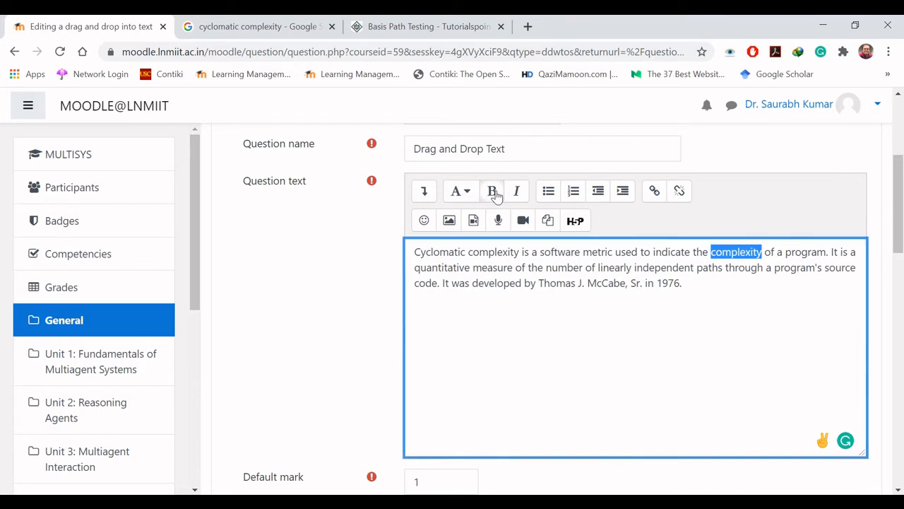
left_click(713, 286)
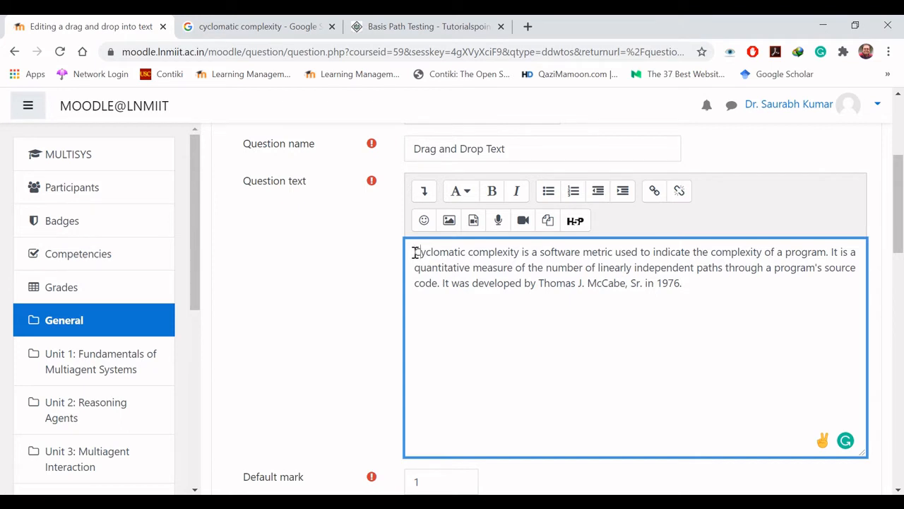
Step: Replace the word "software" in the question text with the placeholder [[1]]
key("Right")
key("Right")
key("Right")
key("Right")
key("Right")
key("Right")
key("Right")
key("Right")
key("Right")
key("Right")
key("Right")
key("Right")
key("Right")
key("Right")
key("Right")
key("Right")
key("Right")
key("Left")
key("shift+Right")
key("shift+Right")
key("shift+Right")
key("shift+Right")
key("shift+Right")
key("shift+Right")
key("shift+Right")
key("shift+Right")
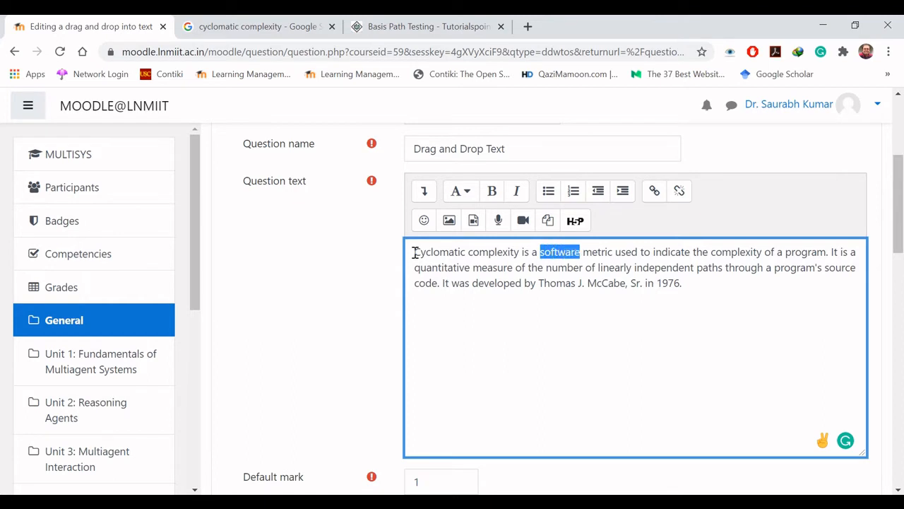
type("[[")
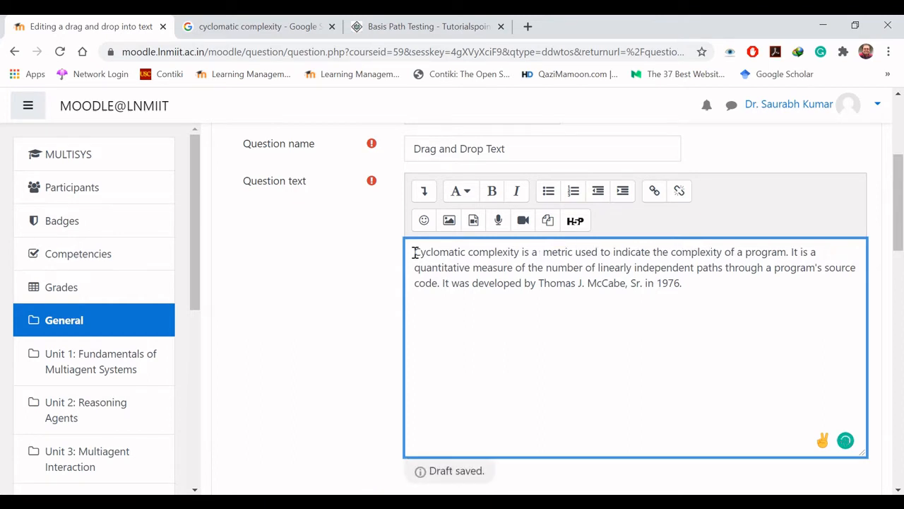
type("]]")
key("Left")
key("Left")
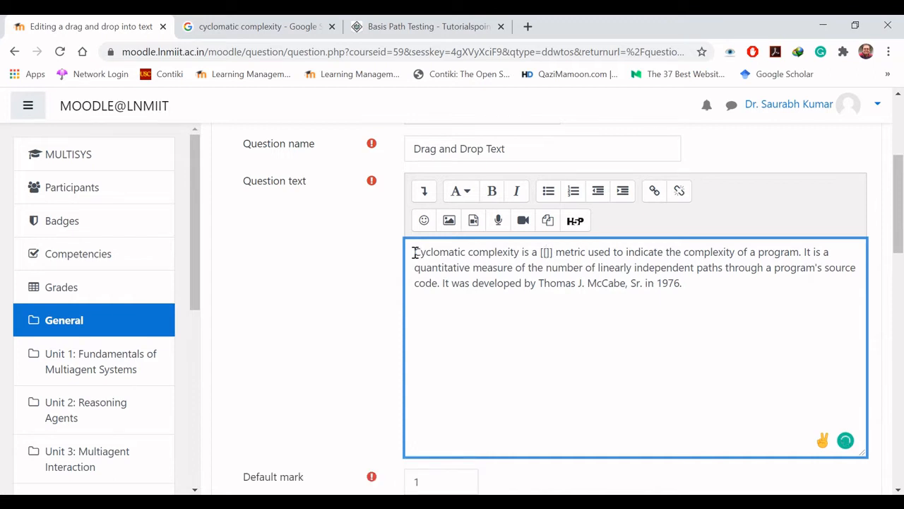
type("1")
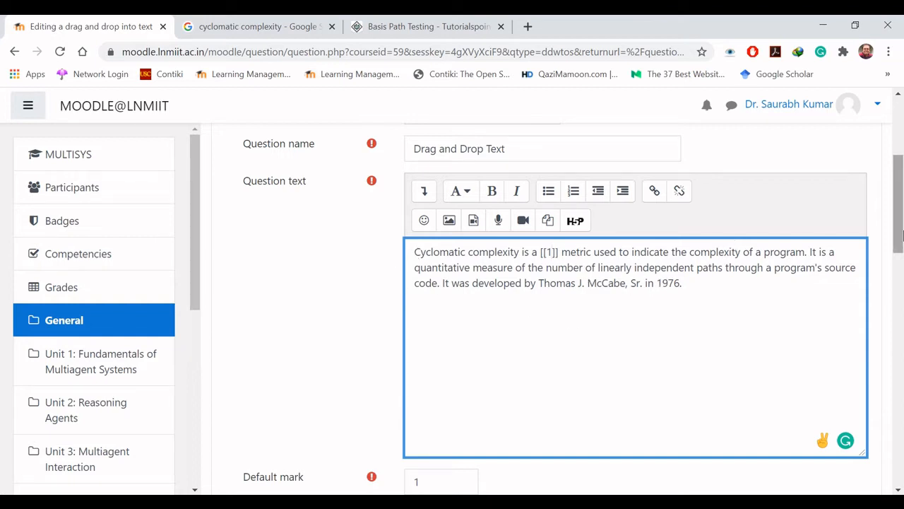
Step: Enter "software" as the answer for Choice [[1]]
left_click_drag(899, 235, 900, 392)
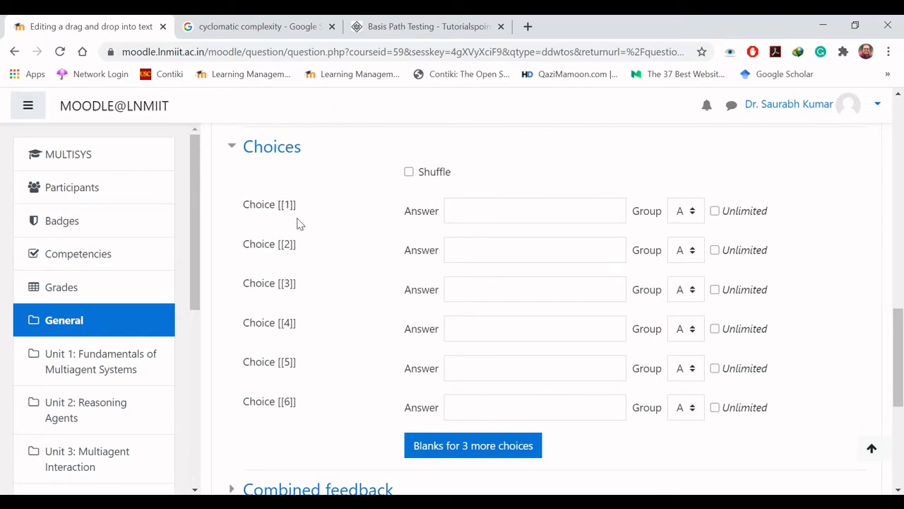
left_click(469, 211)
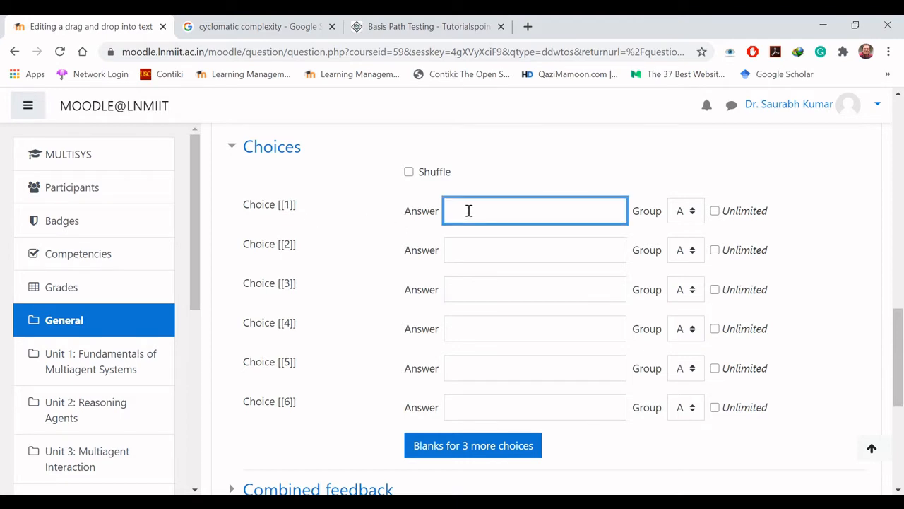
type("software")
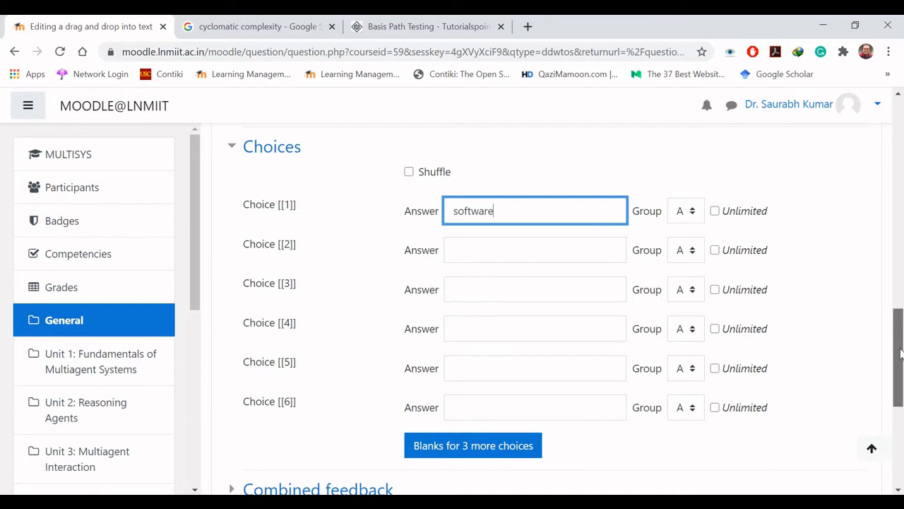
Step: Cut the word "quantitative" from the question text and put the placeholder [[2]] in its place
left_click_drag(901, 353, 899, 202)
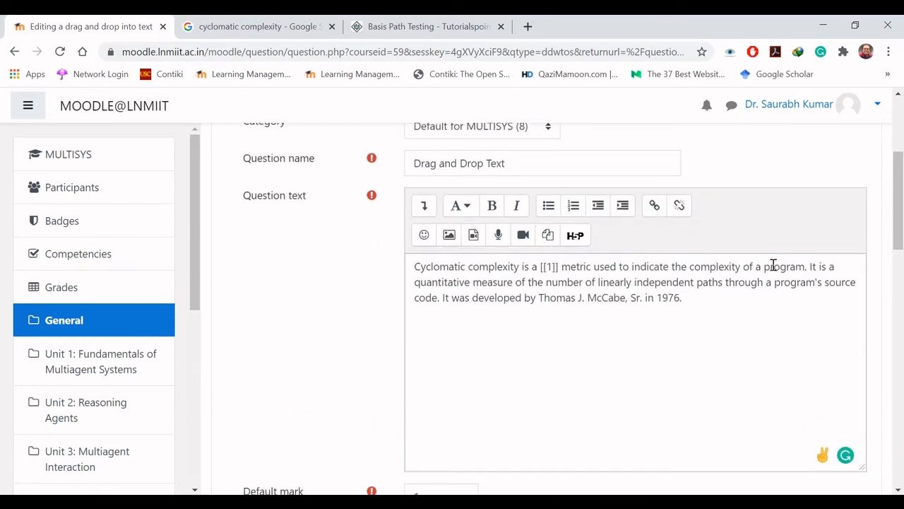
left_click(416, 282)
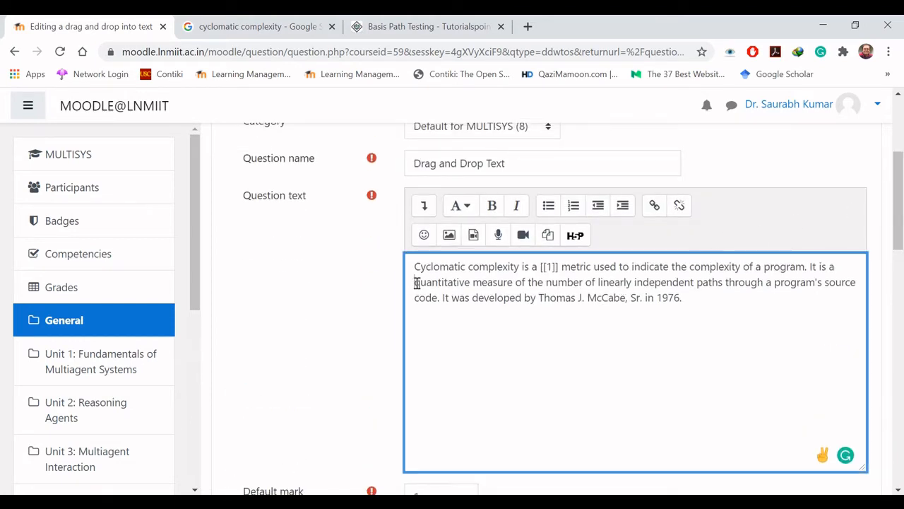
key("shift+Right")
key("shift+Right")
key("shift+Right")
key("shift+Right")
key("shift+Right")
key("shift+Right")
key("shift+Right")
key("shift+Right")
key("shift+Right")
key("shift+Right")
key("shift+Right")
key("shift+Right")
key("shift+Right")
key("shift+Left")
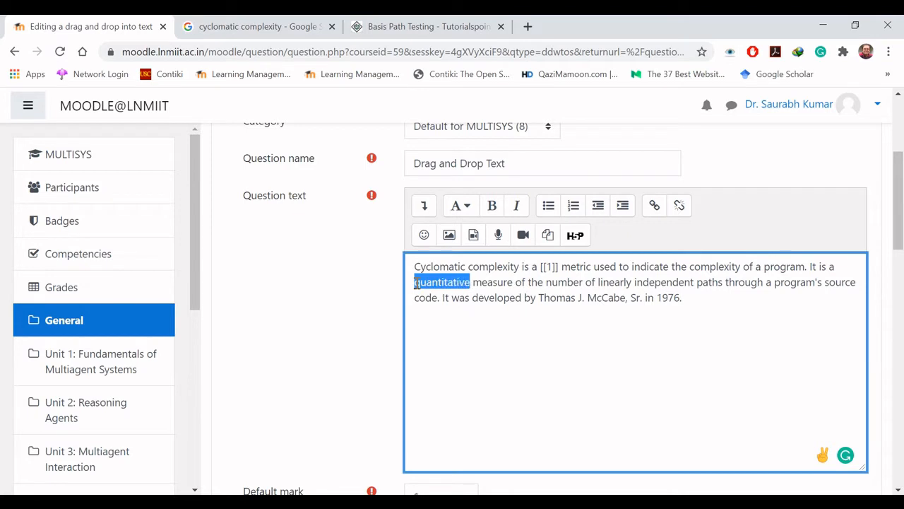
key("ctrl+x")
type("[")
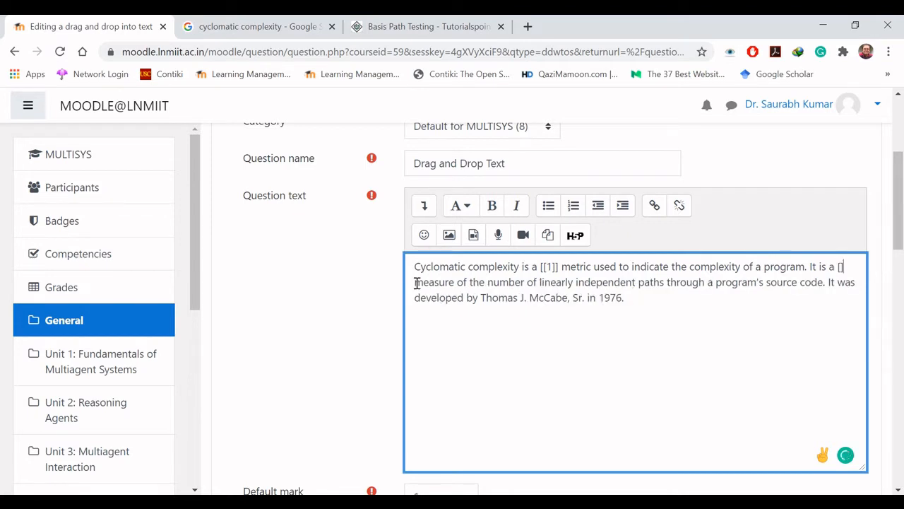
type("[2]]")
Step: Paste "quantitative" as the answer for Choice [[2]]
scroll(464, 164, "down", 15)
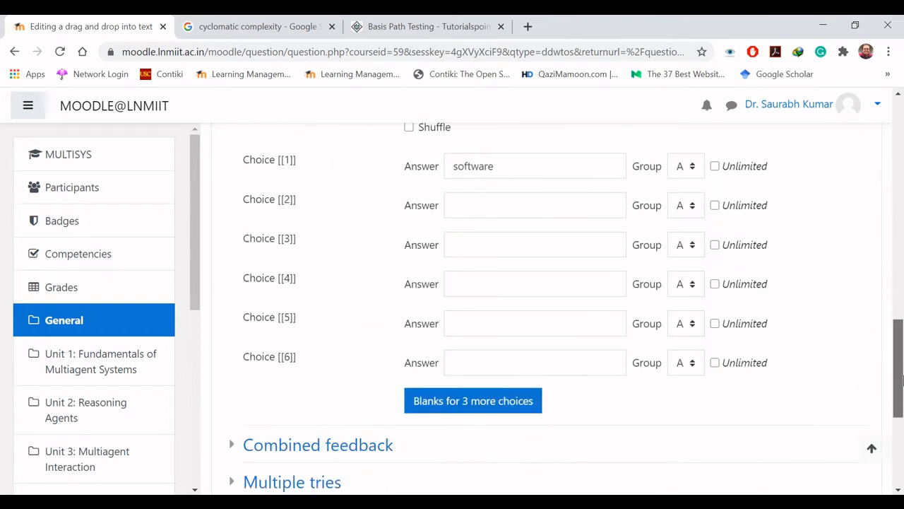
left_click(476, 194)
key("ctrl+v")
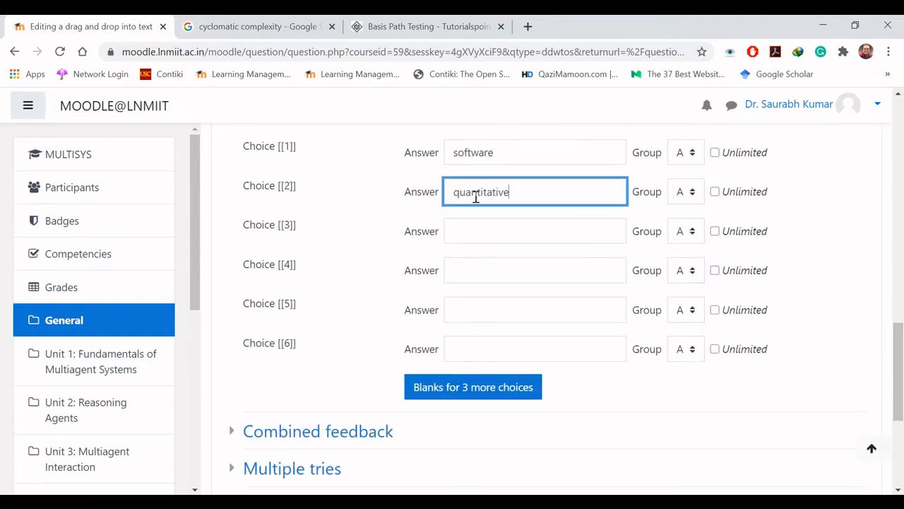
Step: Cut the developer's full name, including "Sr.", from the question text and put the placeholder [[3]] in its place
left_click_drag(901, 353, 901, 184)
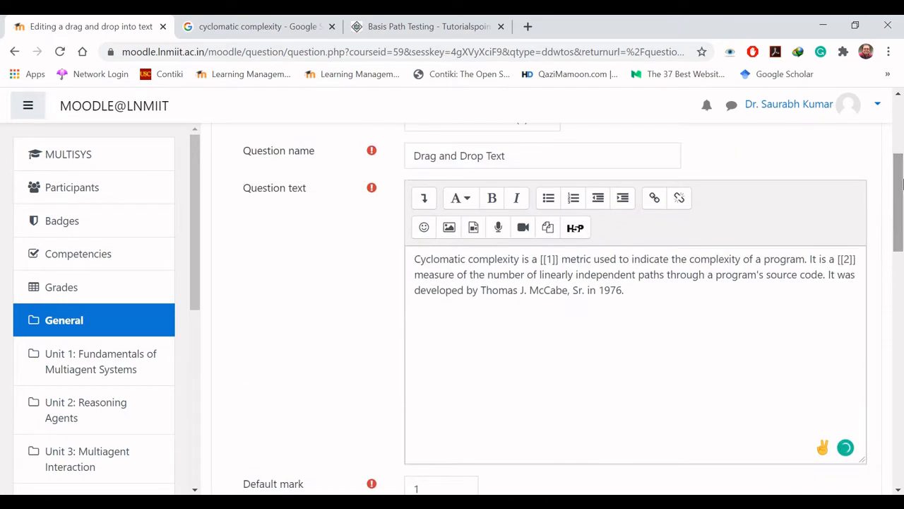
left_click_drag(480, 290, 585, 291)
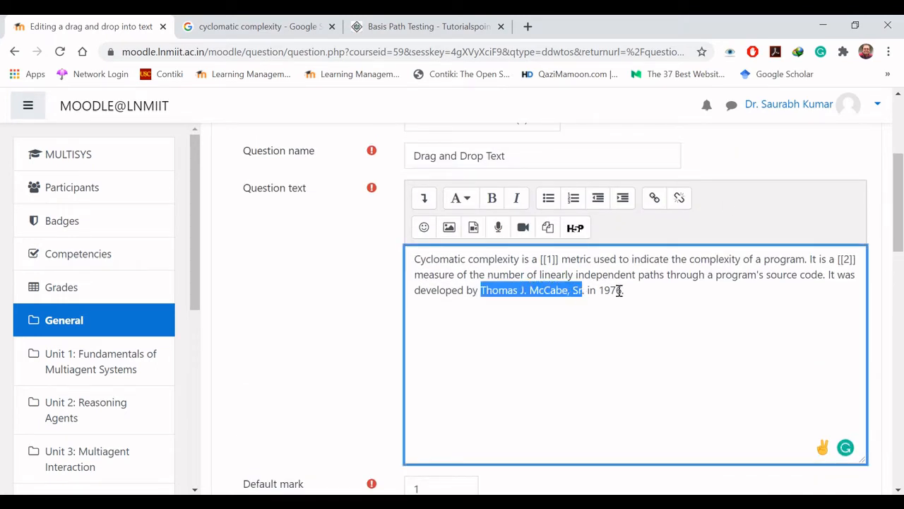
key("ctrl+x")
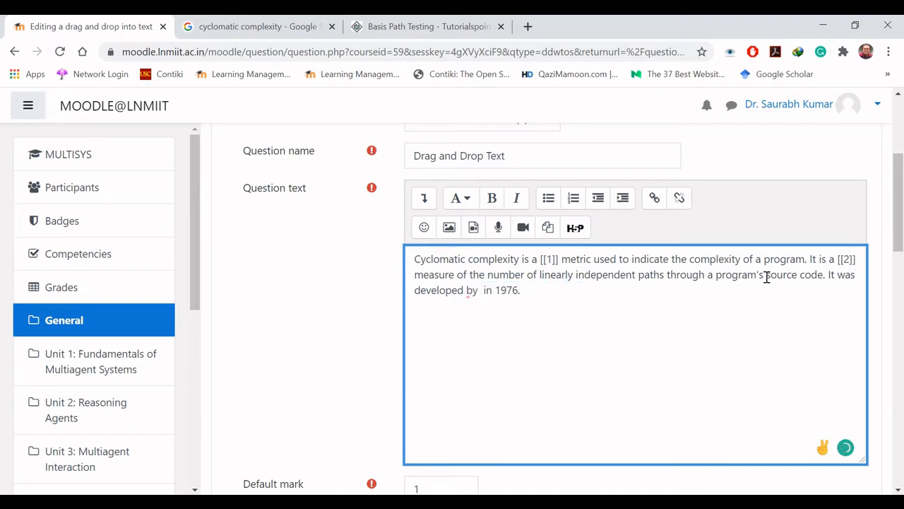
type("[[3]]")
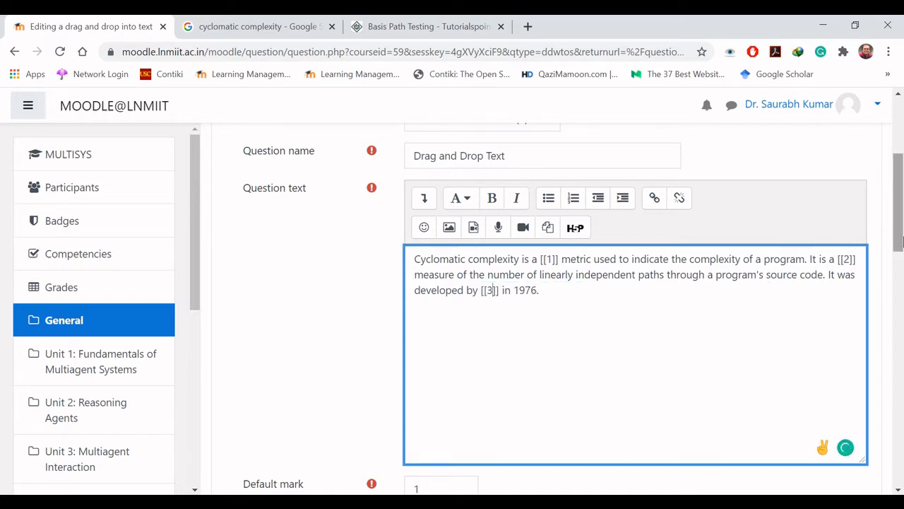
Step: Paste the developer's name as the answer for Choice [[3]]
left_click_drag(899, 242, 899, 397)
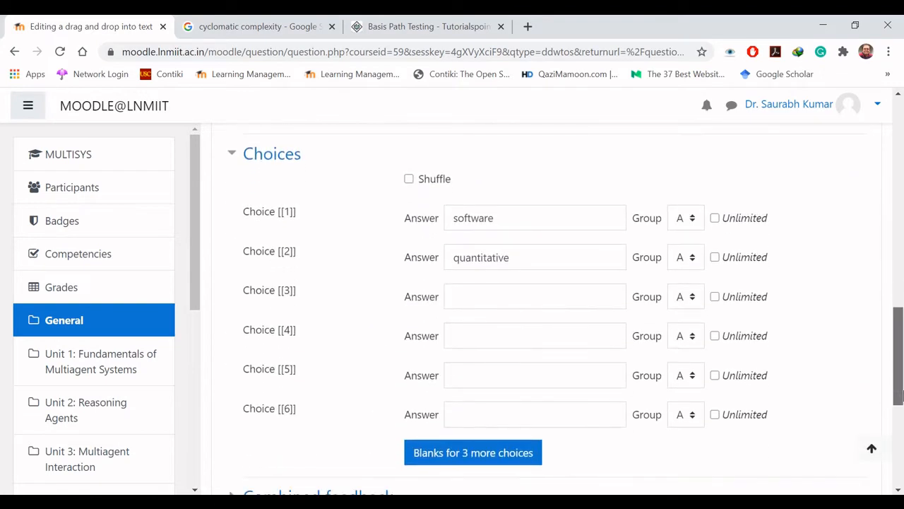
left_click(539, 295)
key("ctrl+v")
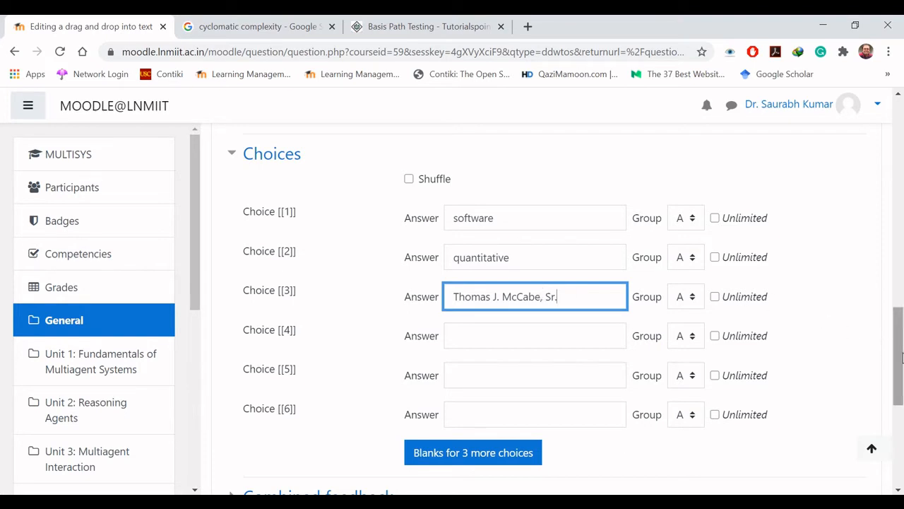
scroll(901, 357, "down", 4)
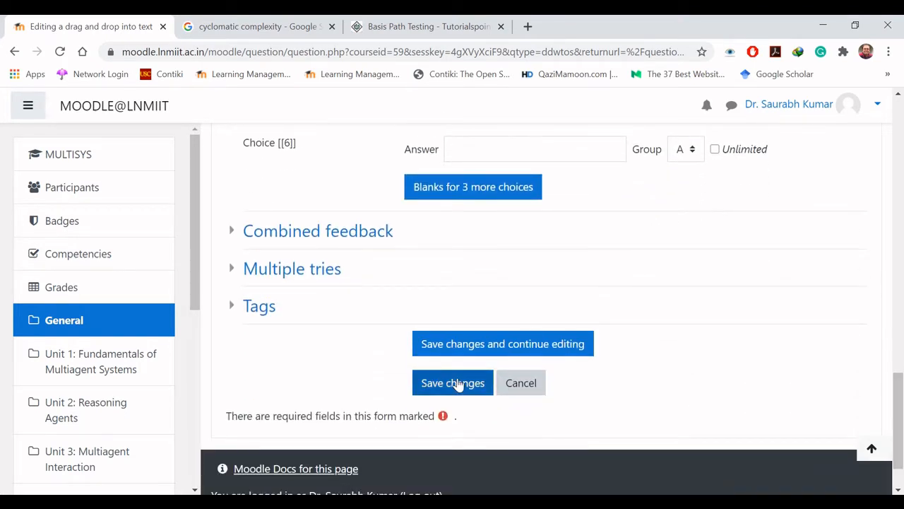
Step: Save the new question and open a preview of the Drag and Drop Text question from the question bank
left_click(458, 384)
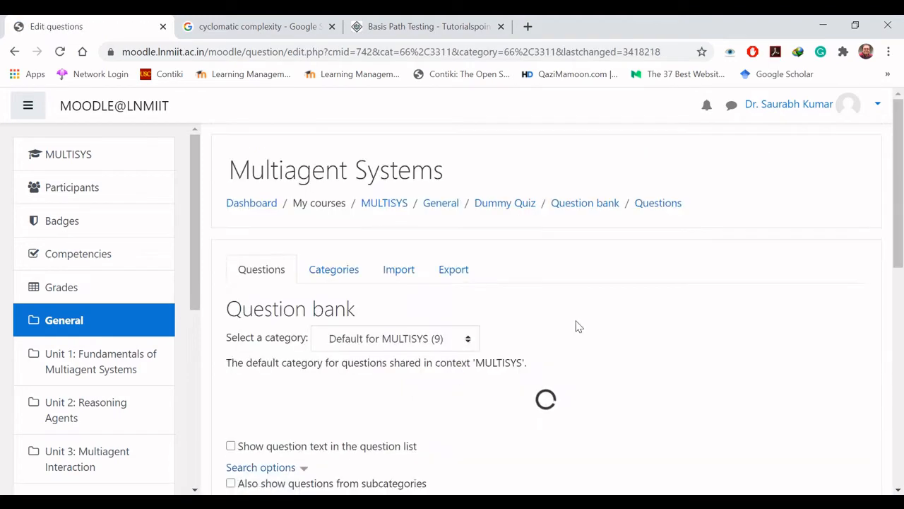
left_click_drag(901, 159, 903, 286)
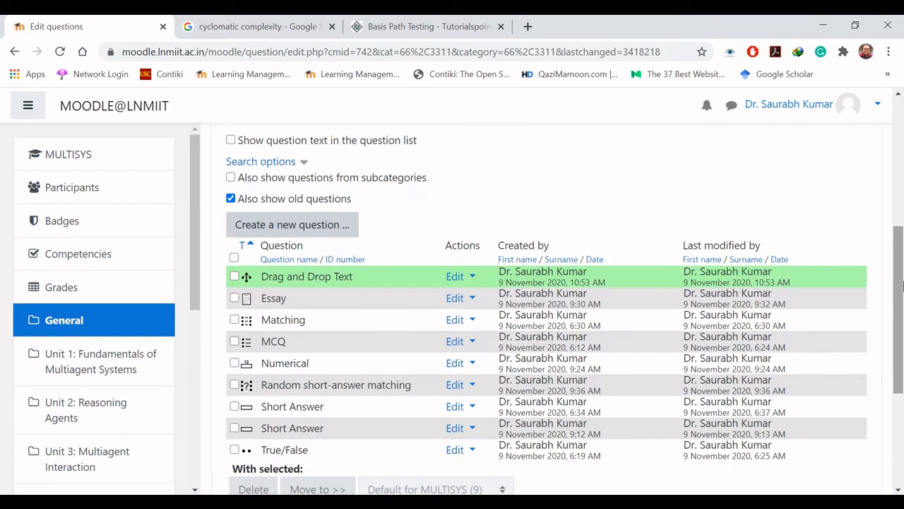
left_click(456, 276)
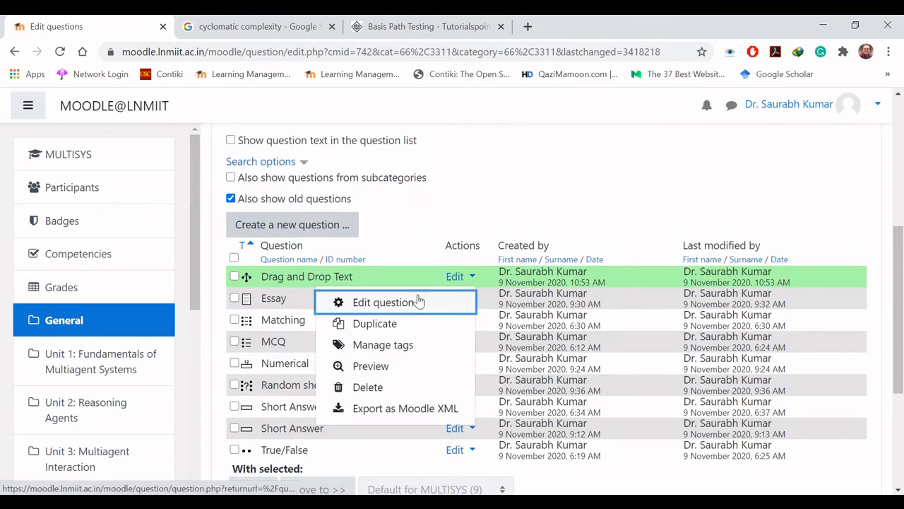
left_click(394, 369)
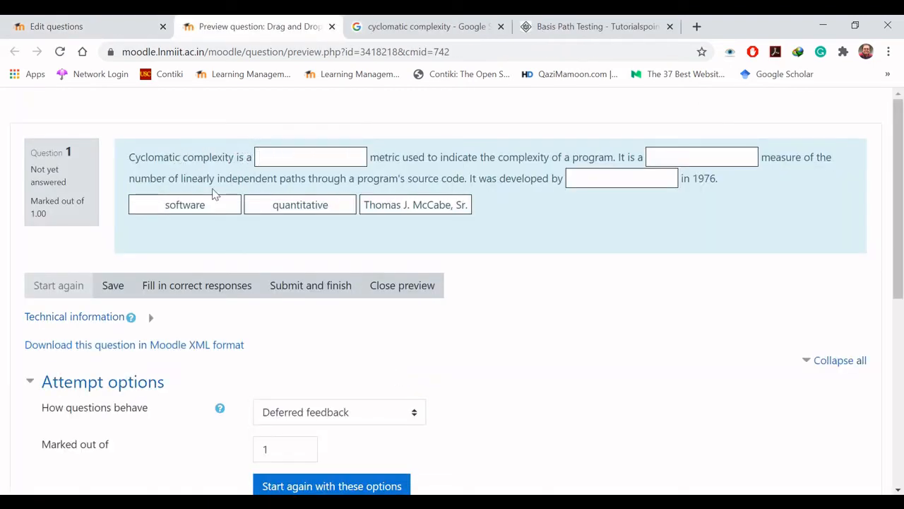
Step: Fill the preview's blanks with "software", "quantitative" and the developer's name in that order, submit the attempt, and close the preview
left_click_drag(183, 204, 309, 155)
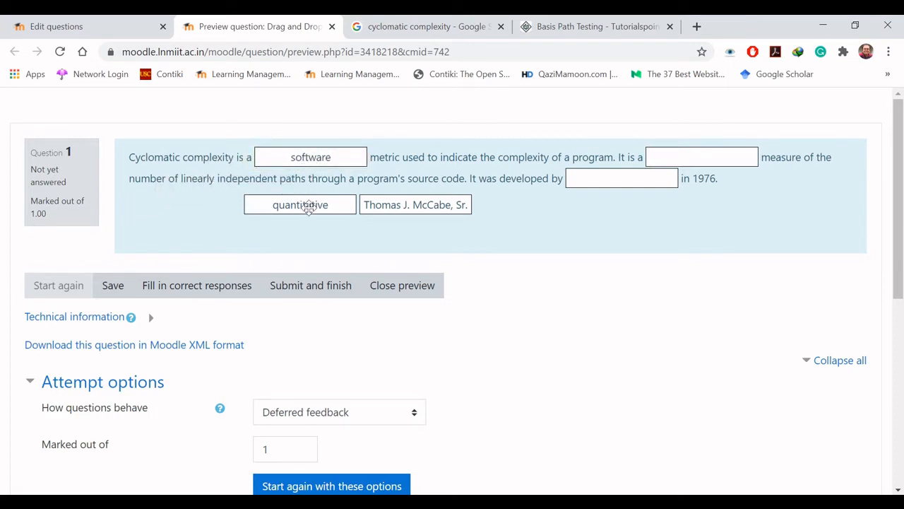
left_click_drag(308, 206, 703, 158)
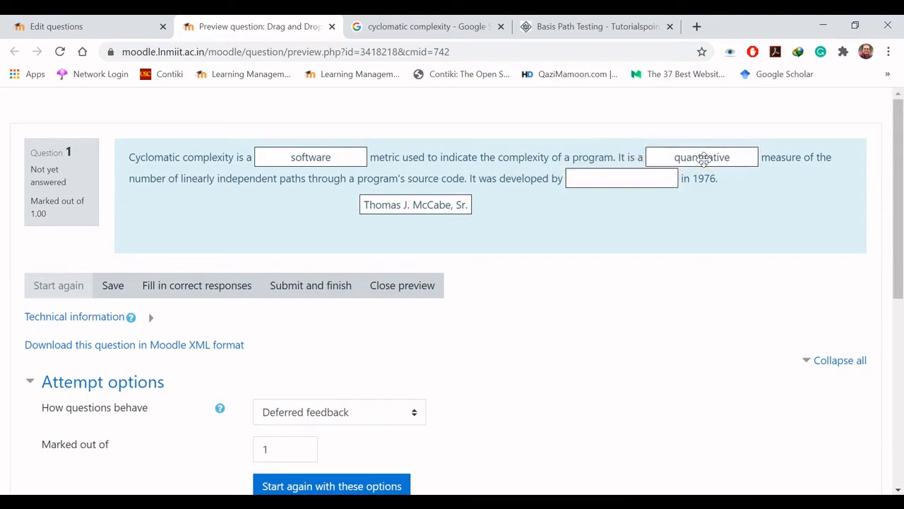
left_click_drag(413, 204, 613, 182)
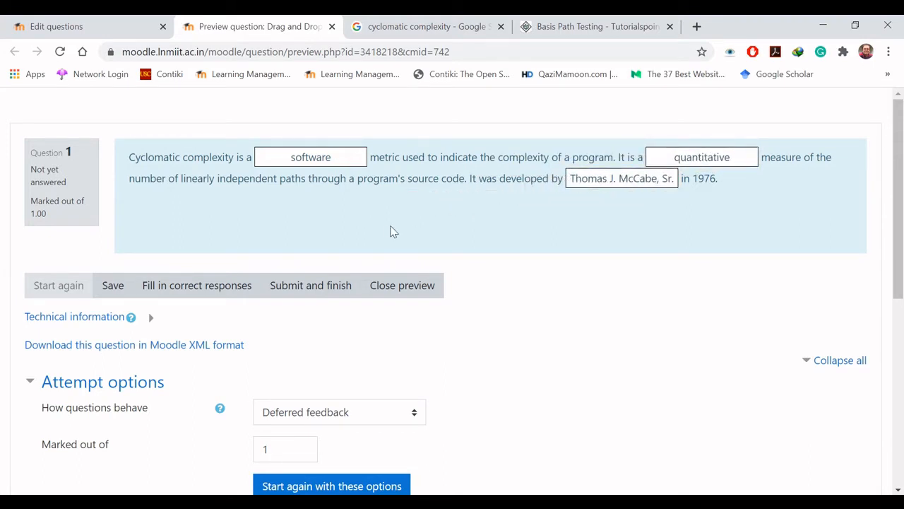
left_click(304, 286)
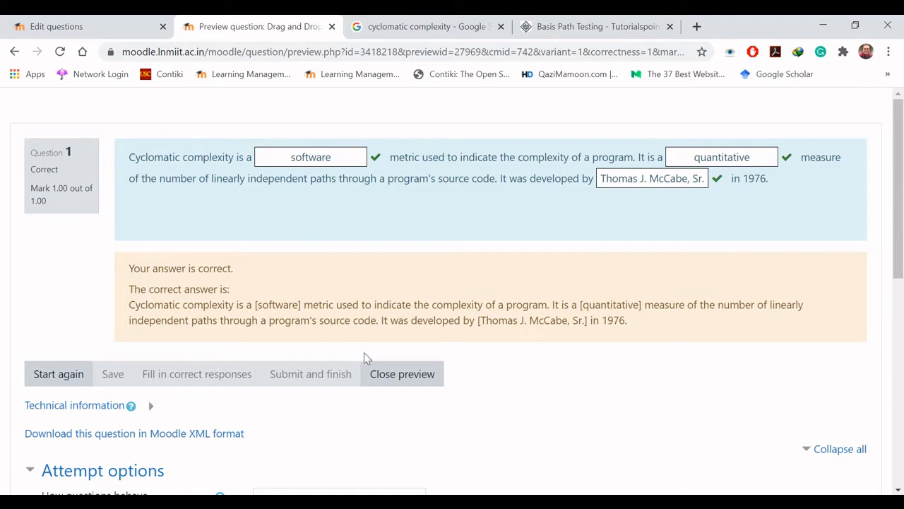
left_click(407, 377)
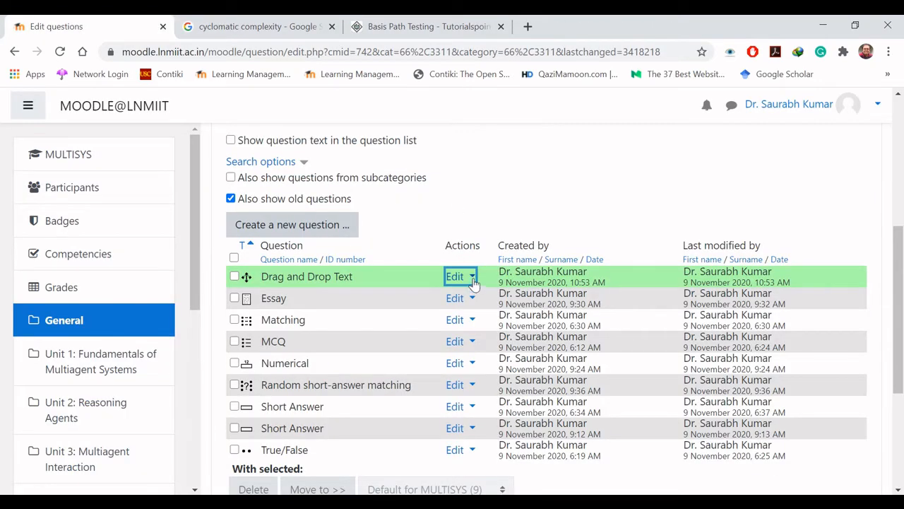
Step: Reopen the Drag and Drop Text question for editing and set its default mark to 3
left_click(474, 282)
left_click(408, 303)
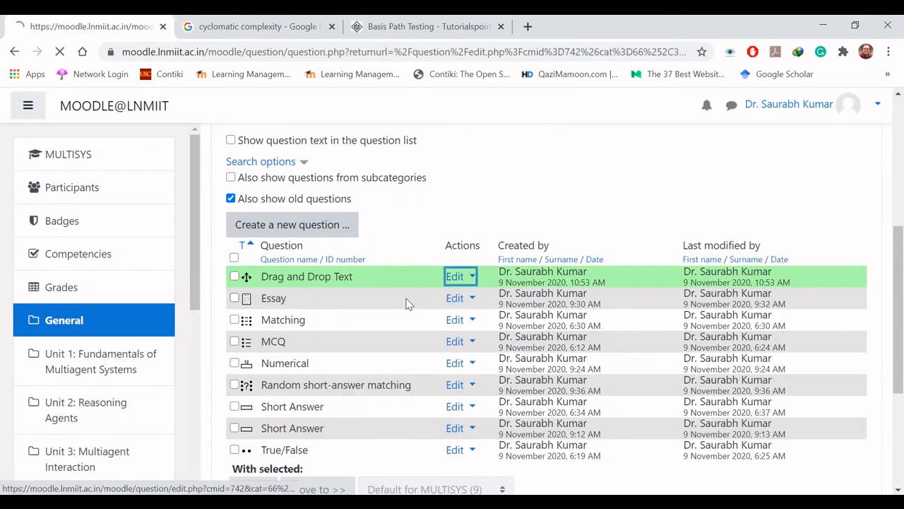
left_click_drag(902, 173, 901, 301)
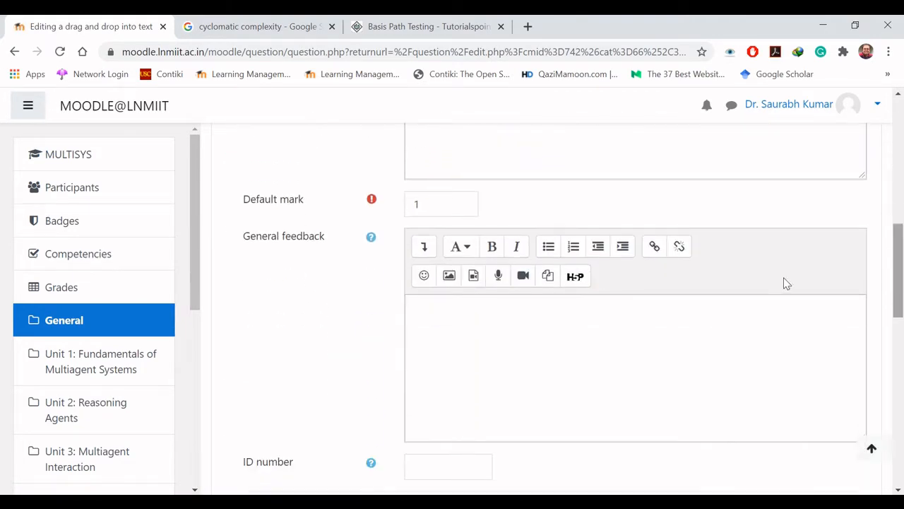
left_click_drag(459, 200, 393, 204)
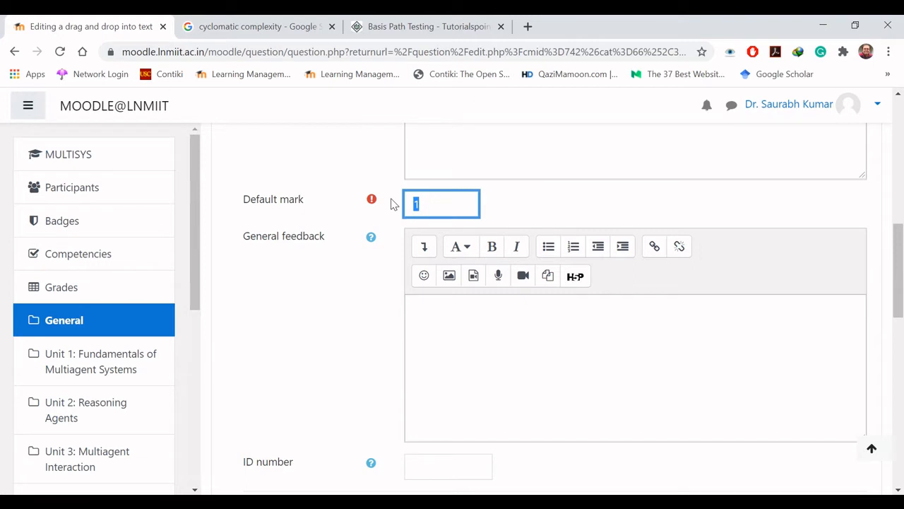
type("3")
Step: Enable Shuffle for the choices, make Choice [[1]] "software" unlimited, and save the question
left_click_drag(899, 266, 899, 350)
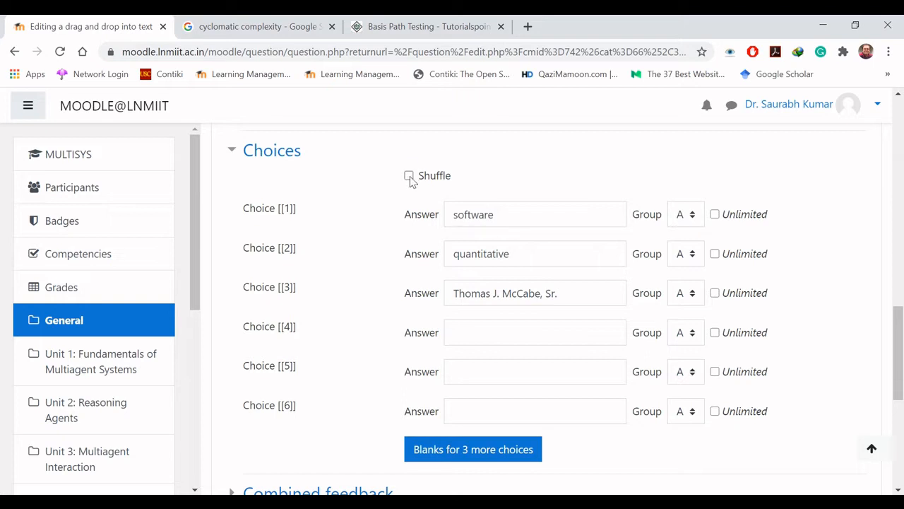
left_click(409, 176)
left_click_drag(509, 210, 462, 211)
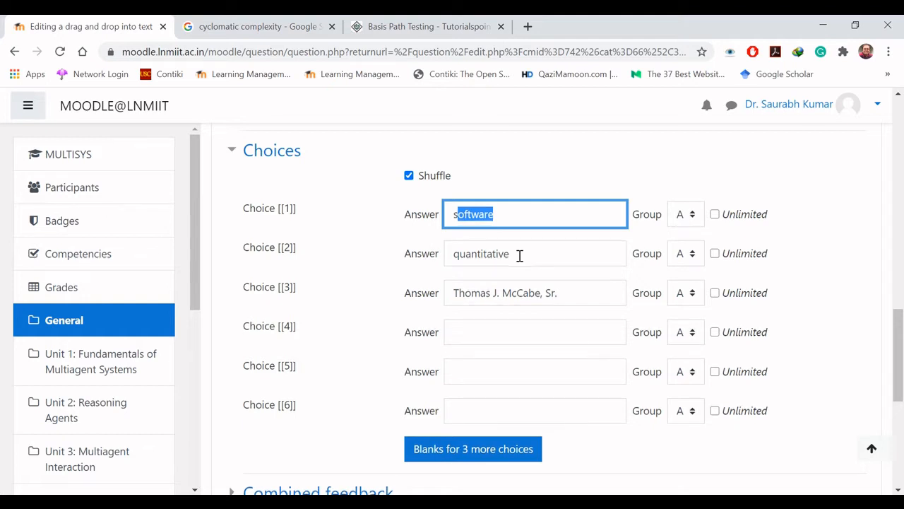
left_click(715, 215)
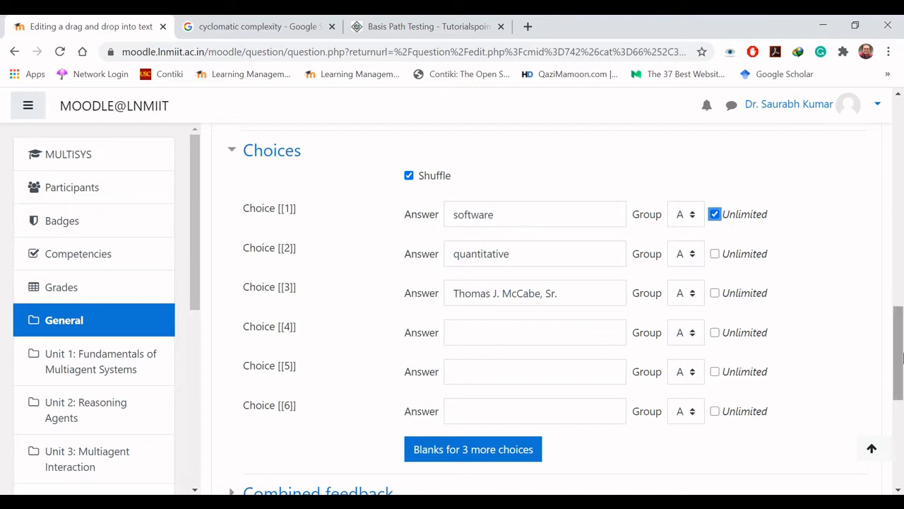
left_click_drag(900, 360, 902, 422)
left_click(468, 409)
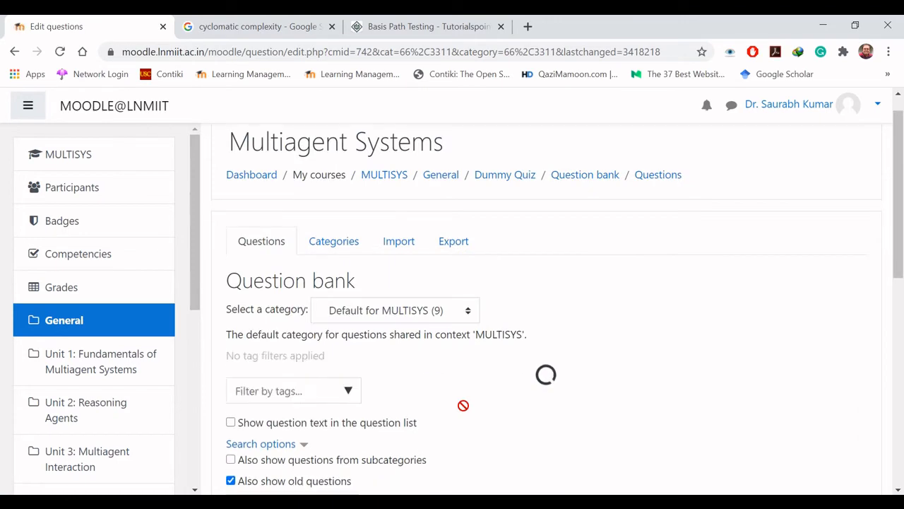
Step: Preview the Drag and Drop Text question and submit an attempt with "software" in the first two blanks and the developer's name in the third
left_click(471, 222)
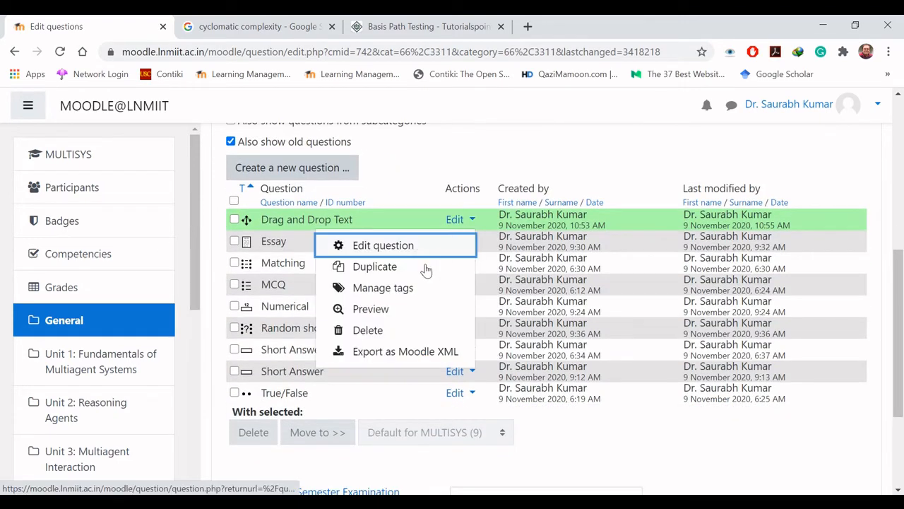
left_click(404, 309)
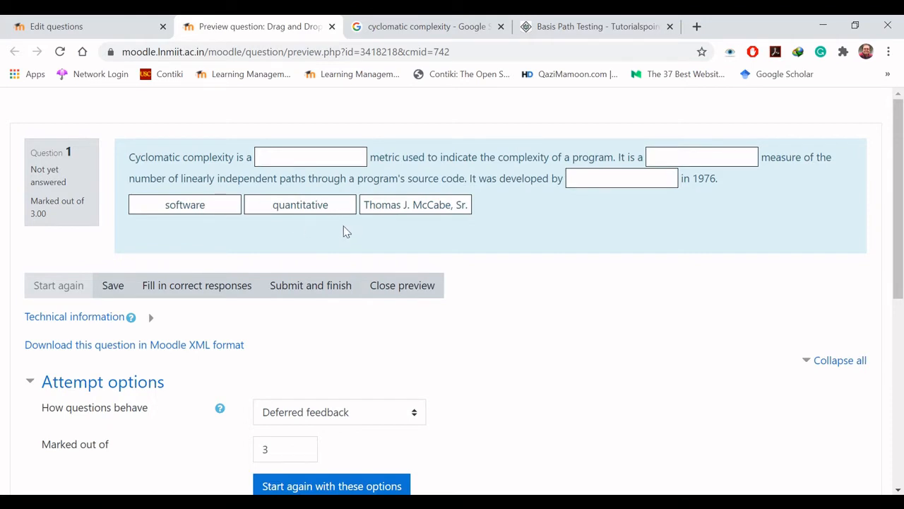
left_click_drag(369, 206, 587, 191)
left_click_drag(414, 204, 630, 176)
left_click_drag(317, 205, 323, 153)
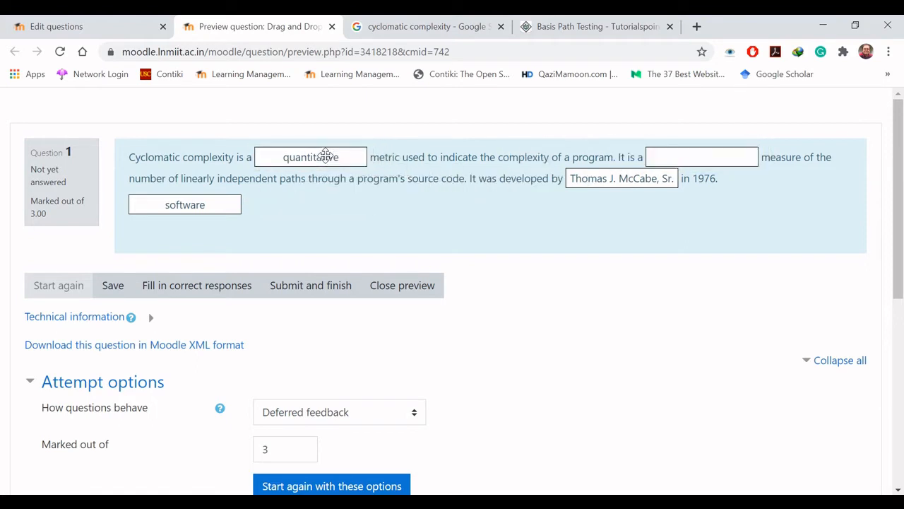
left_click_drag(218, 200, 728, 147)
left_click_drag(178, 203, 303, 154)
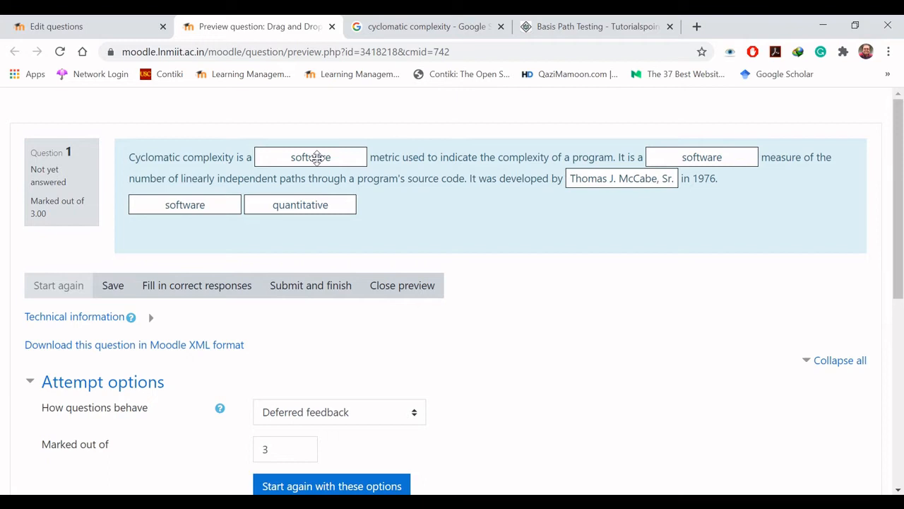
left_click(314, 286)
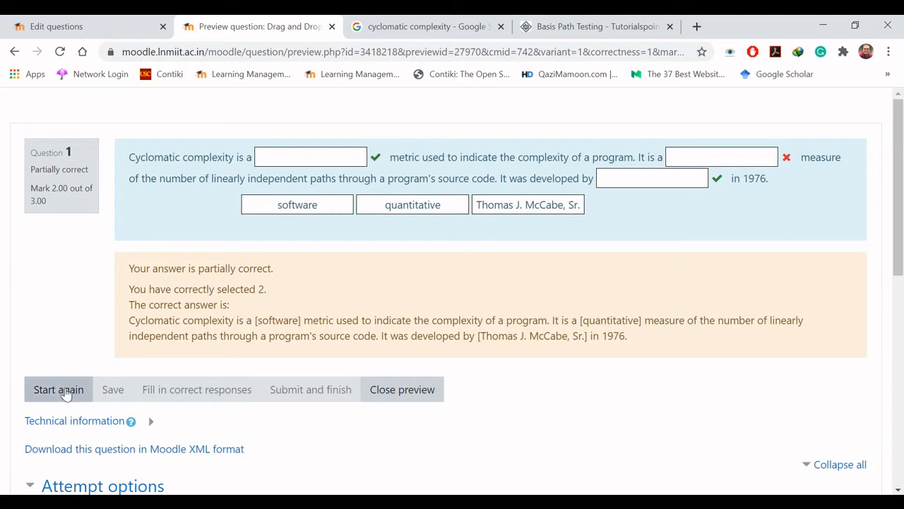
Step: Restart the preview attempt to check the shuffled choices, and close the preview
left_click(71, 394)
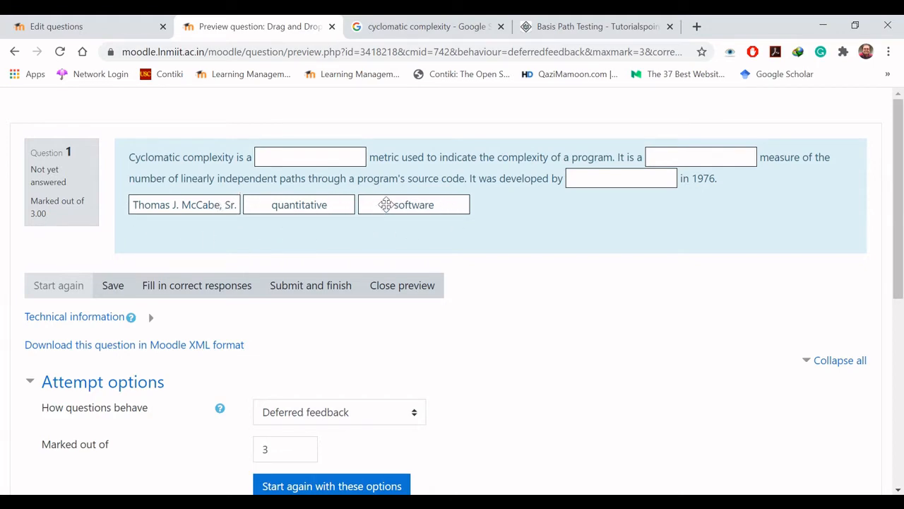
left_click(385, 285)
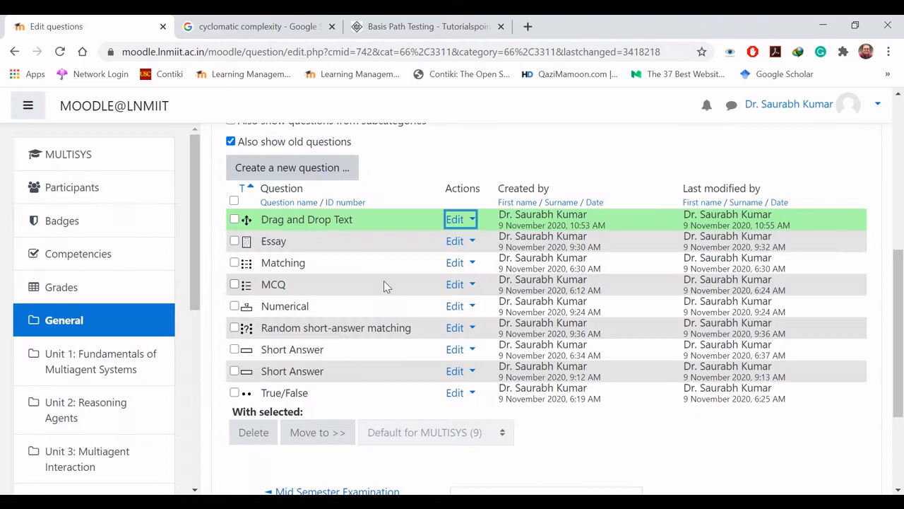
Step: Reopen the Drag and Drop Text question for editing, review its choices, and return to the question text
left_click(459, 225)
left_click(412, 247)
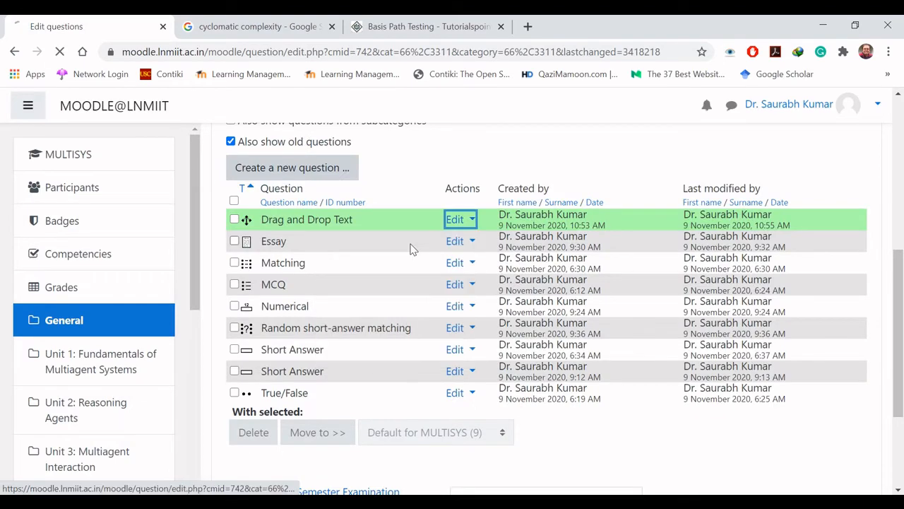
scroll(412, 249, "down", 5)
scroll(413, 248, "down", 5)
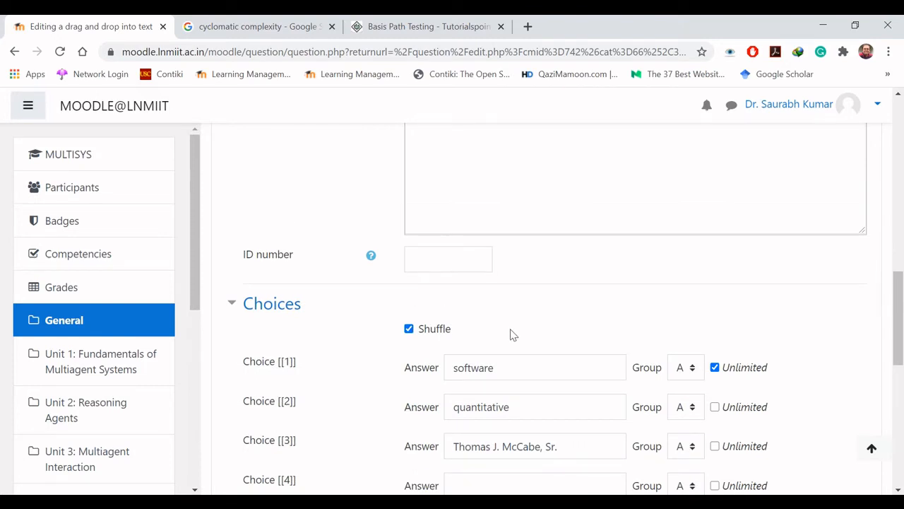
left_click_drag(895, 341, 900, 369)
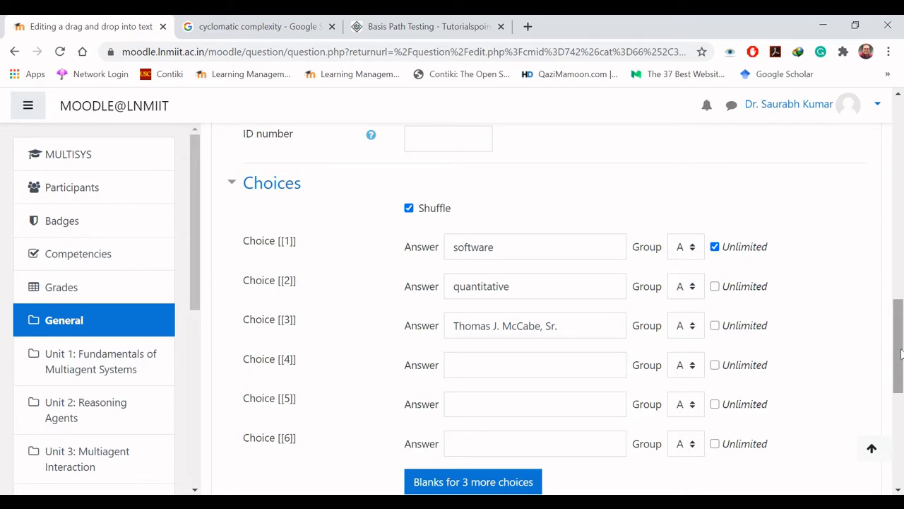
left_click_drag(899, 341, 900, 207)
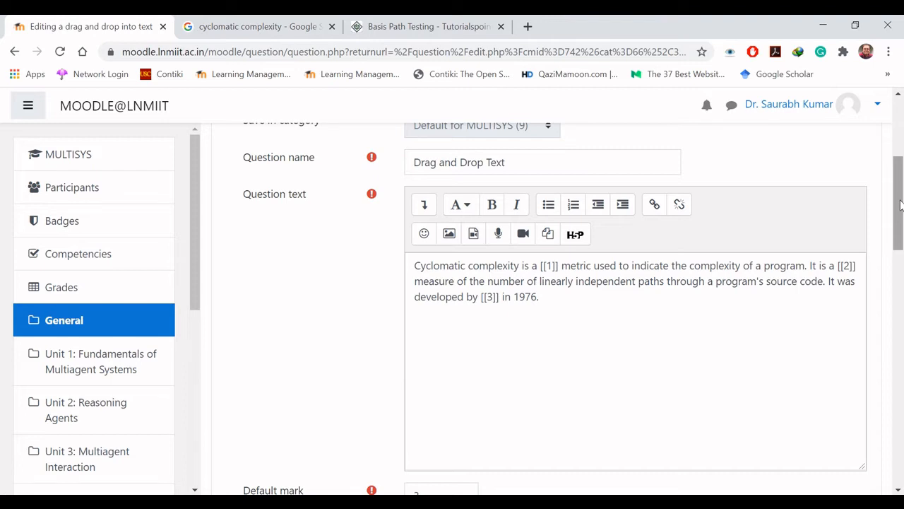
Step: Copy the "Basis path testing" definition paragraph from the Tutorialspoint page into the question text as a second paragraph
left_click(440, 27)
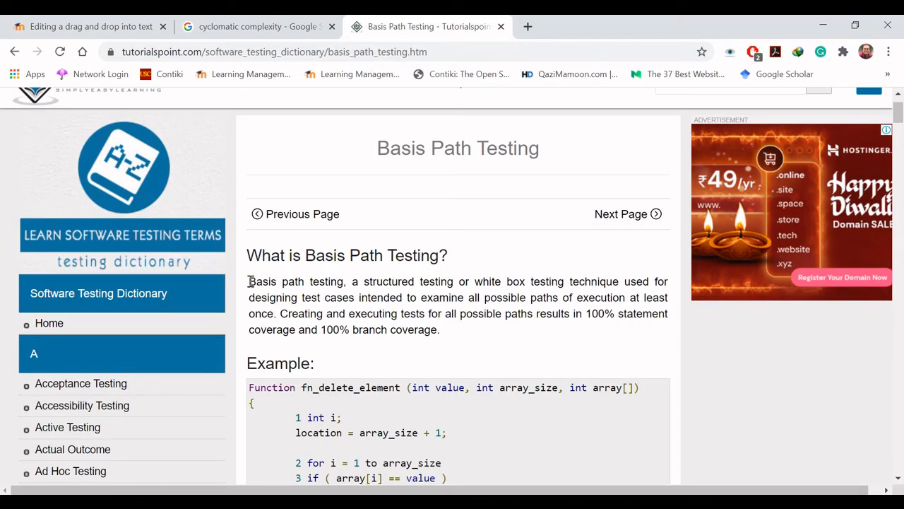
left_click_drag(250, 282, 456, 331)
key("ctrl+c")
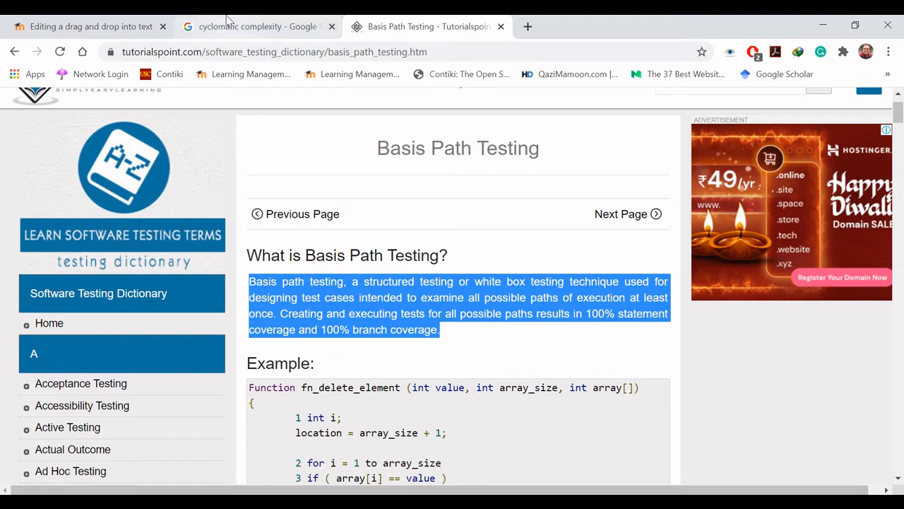
left_click(120, 21)
left_click(433, 324)
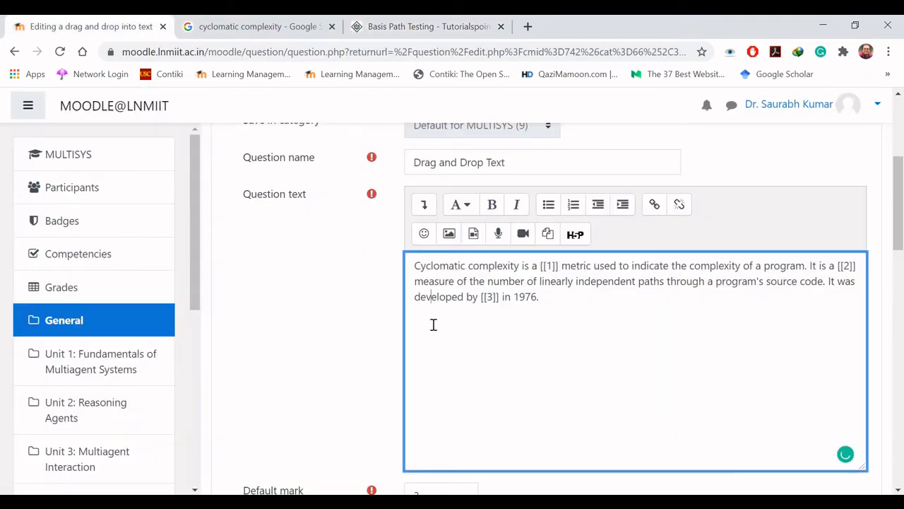
key("ctrl+v")
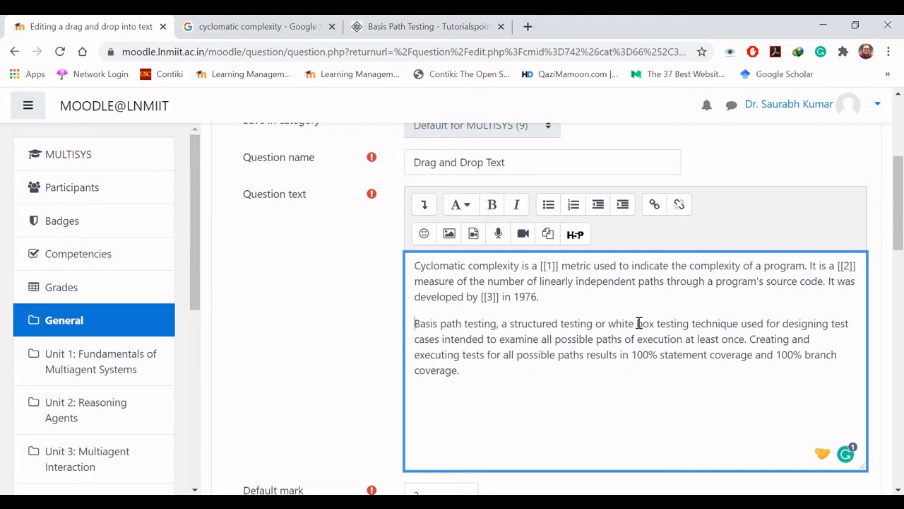
Step: Replace the word "box" in the Basis path testing paragraph with the placeholder [[4]]
left_click_drag(636, 323, 655, 324)
type("[[]]")
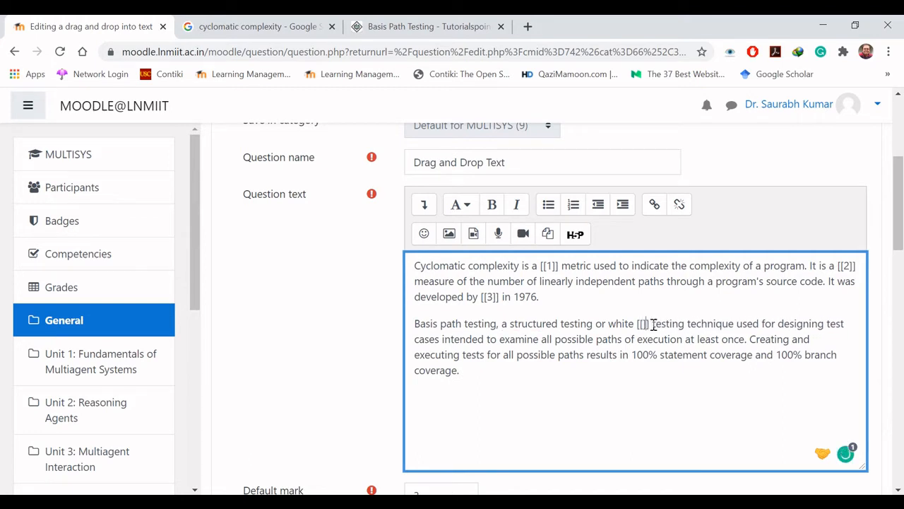
type("4")
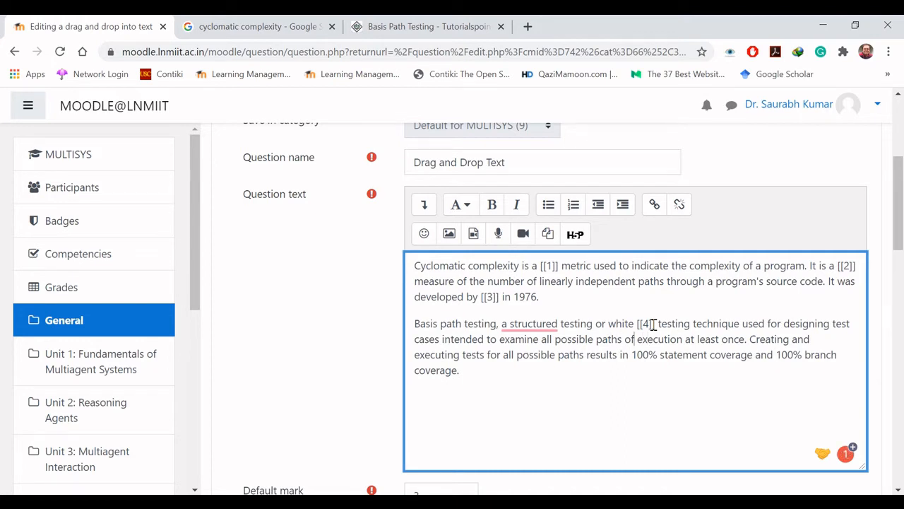
Step: Enter "box" as the answer for choice [[4]]
key("shift+Right")
key("shift+Right")
key("shift+Right")
key("shift+Right")
key("shift+Right")
key("shift+Right")
key("shift+Right")
key("shift+Right")
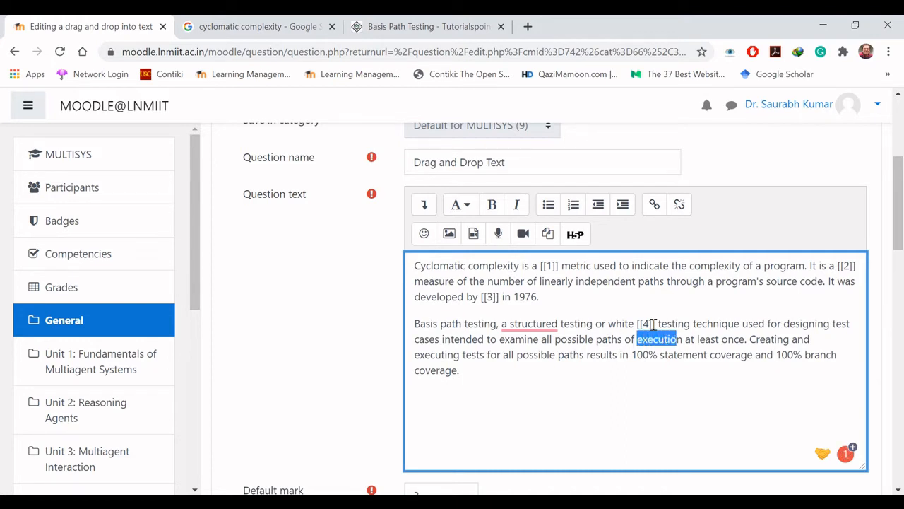
scroll(523, 258, "down", 10)
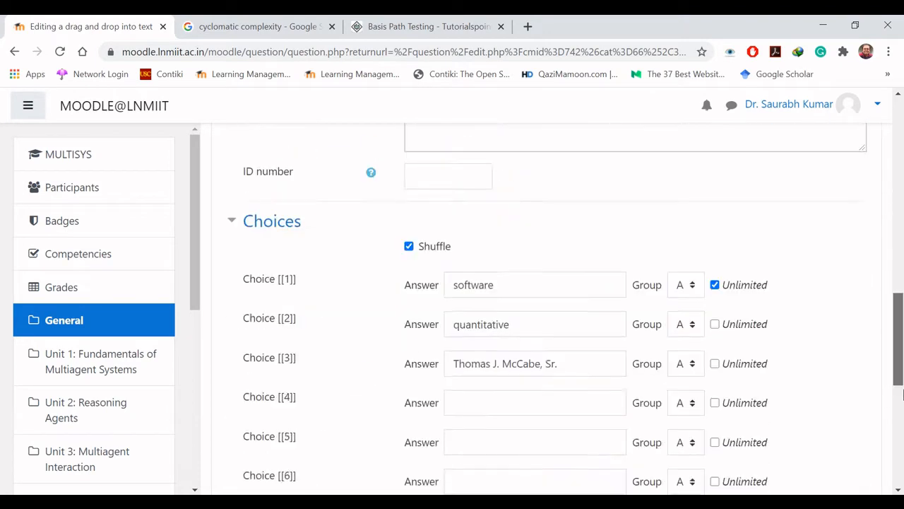
left_click(518, 219)
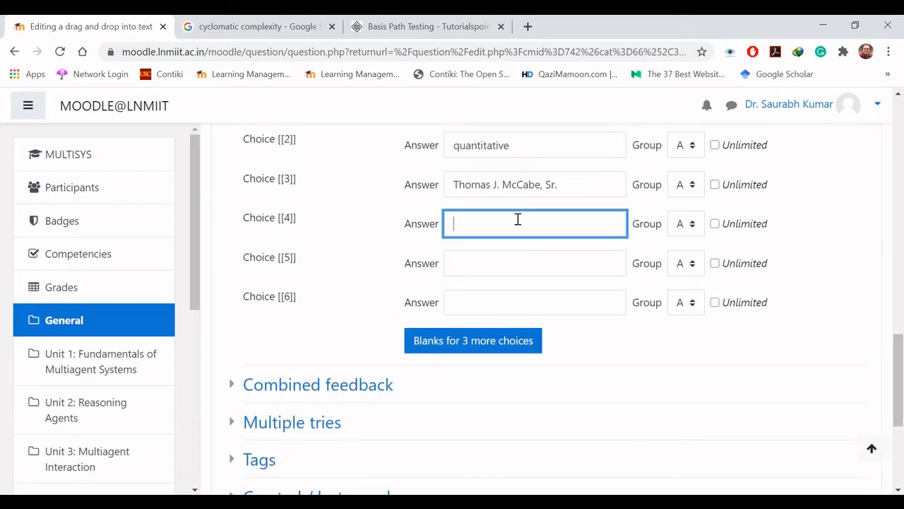
type("box")
Step: Replace the word "execution" in the Basis path testing paragraph with the placeholder [[5]]
scroll(681, 253, "up", 10)
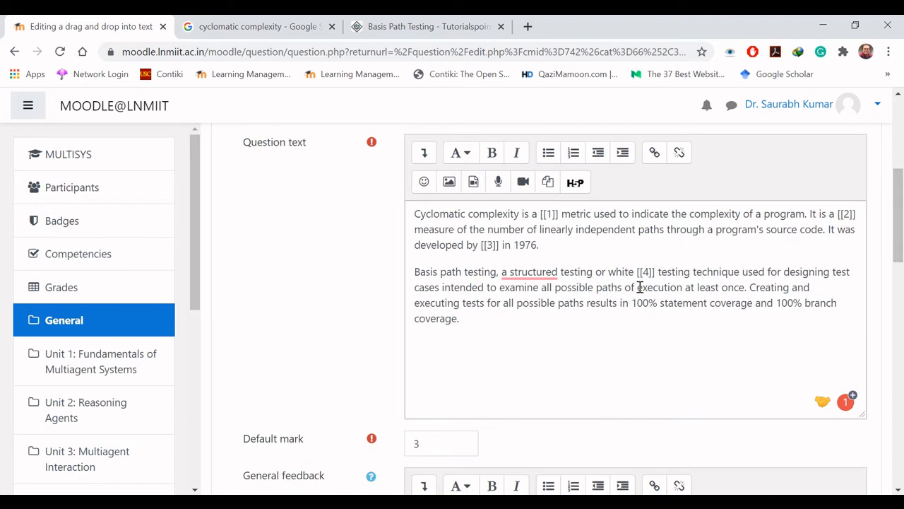
left_click(638, 287)
left_click_drag(642, 287, 683, 287)
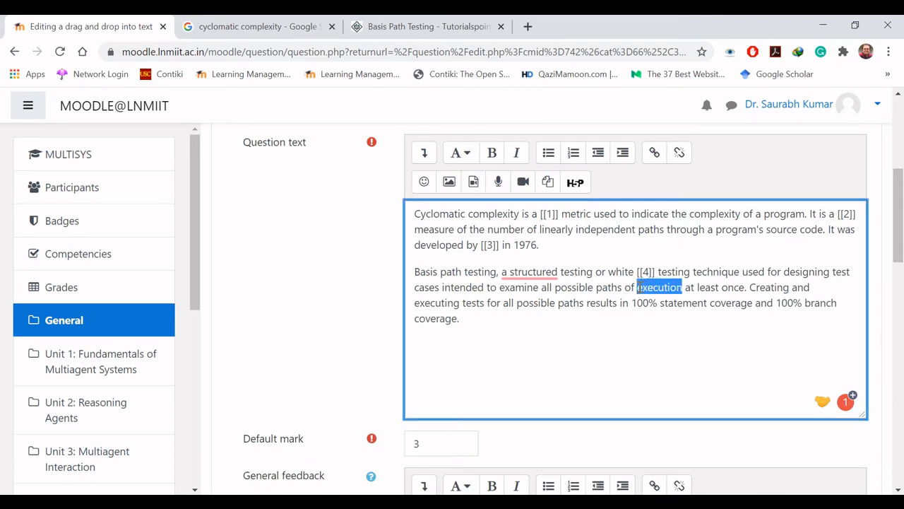
key("BackSpace")
type("[[")
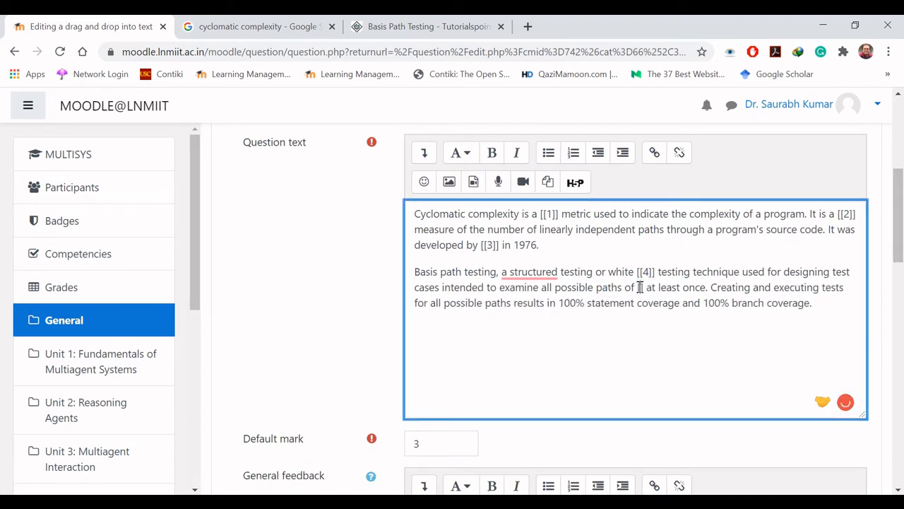
type("]]")
type("5")
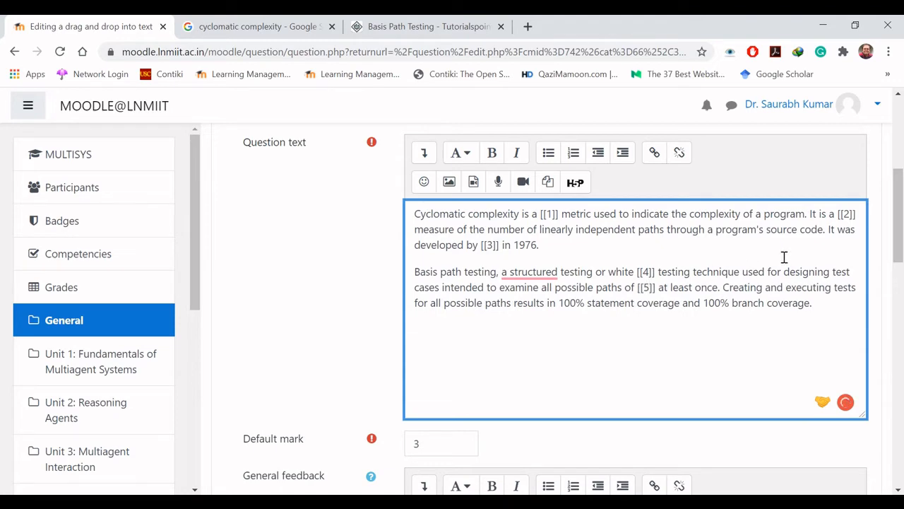
Step: Enter "execution" as the answer for choice [[5]]
left_click_drag(899, 226, 898, 381)
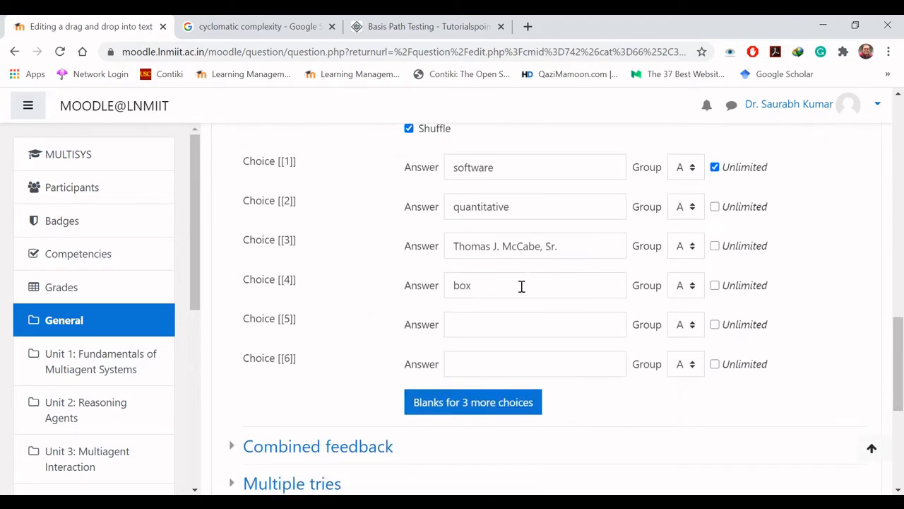
left_click(516, 333)
type("execution")
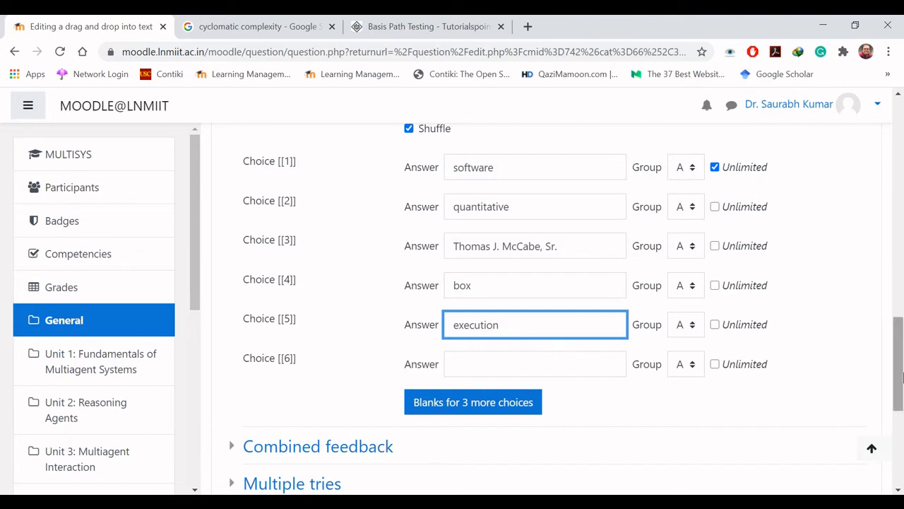
Step: Make choices [[2]] through [[5]] unlimited and save the question
mouse_move(899, 372)
left_mouse_down()
mouse_move(901, 433)
mouse_move(901, 340)
mouse_move(901, 362)
left_mouse_up()
left_click(715, 220)
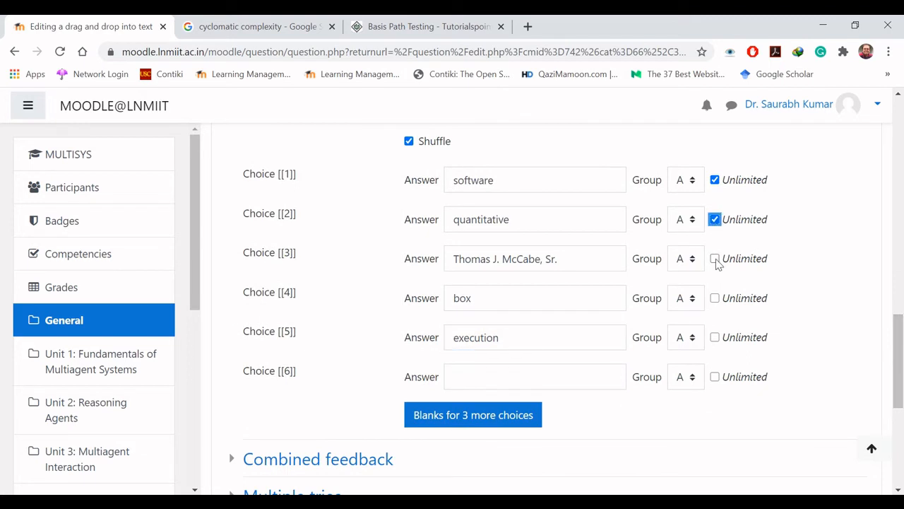
left_click(715, 258)
left_click(714, 298)
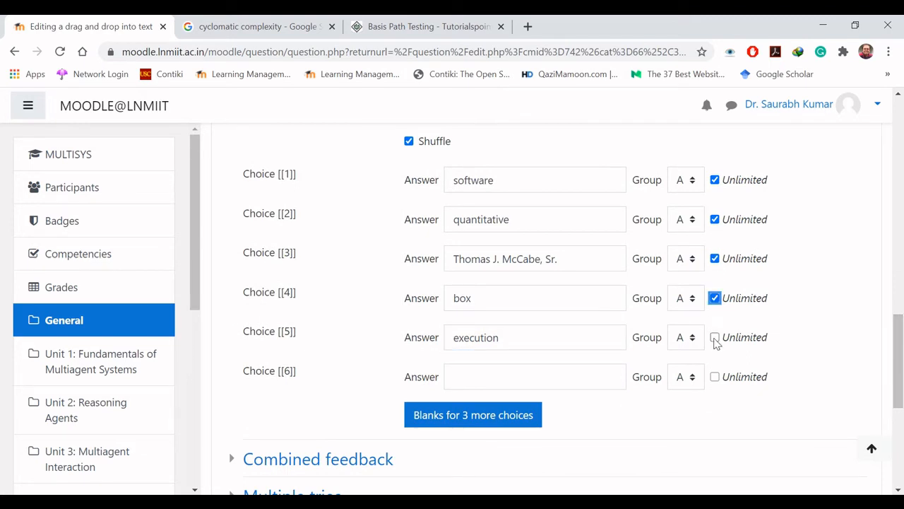
left_click(714, 337)
left_click_drag(898, 376, 898, 455)
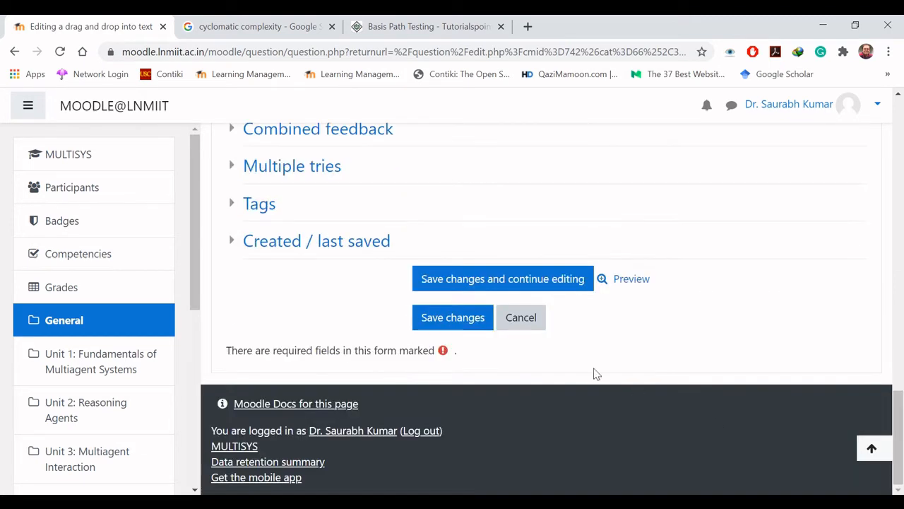
left_click(470, 321)
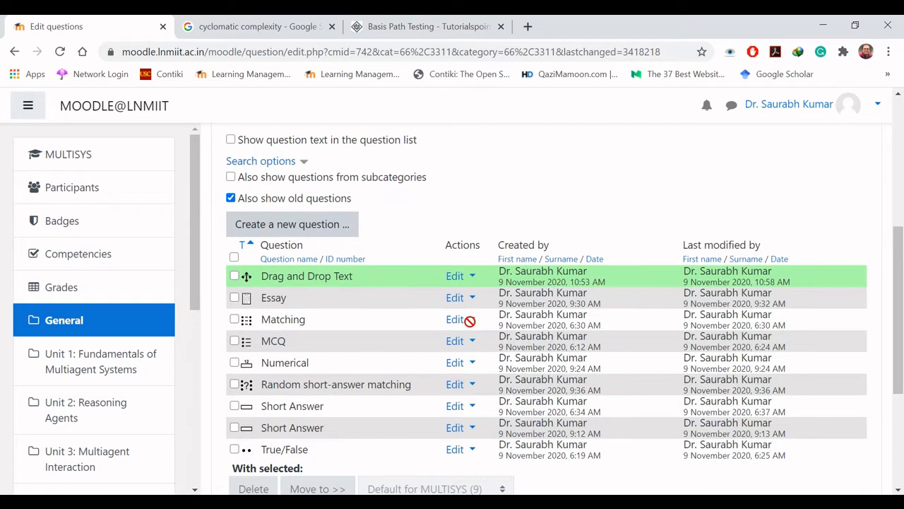
Step: Preview the Drag and Drop Text question to check its five blanks and choices, and close the preview
left_click(458, 277)
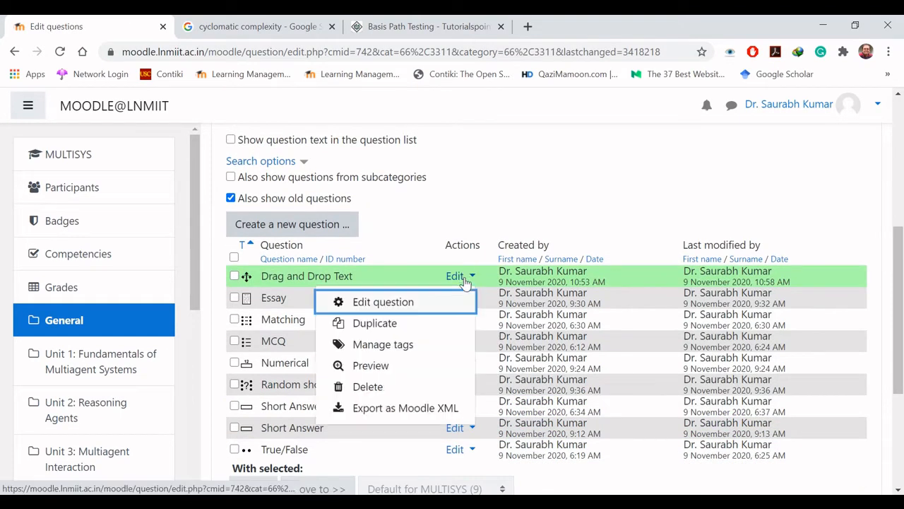
left_click(394, 366)
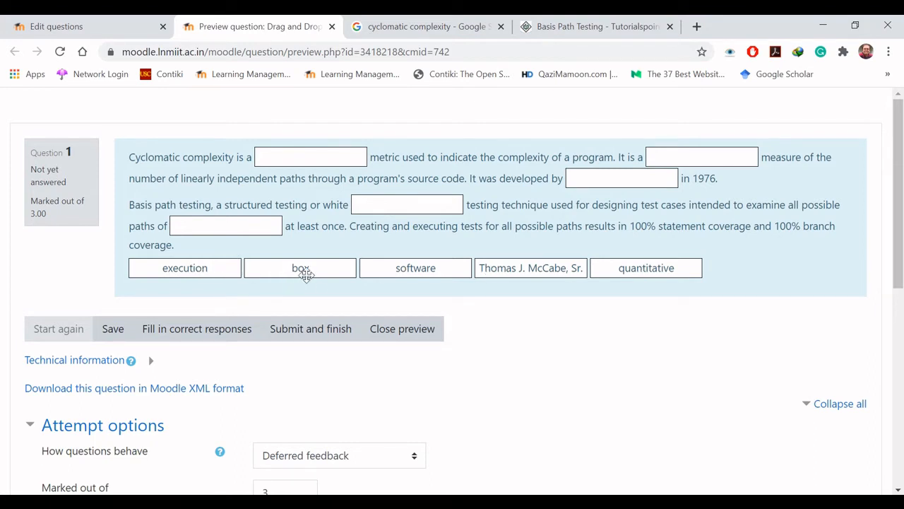
left_click(401, 329)
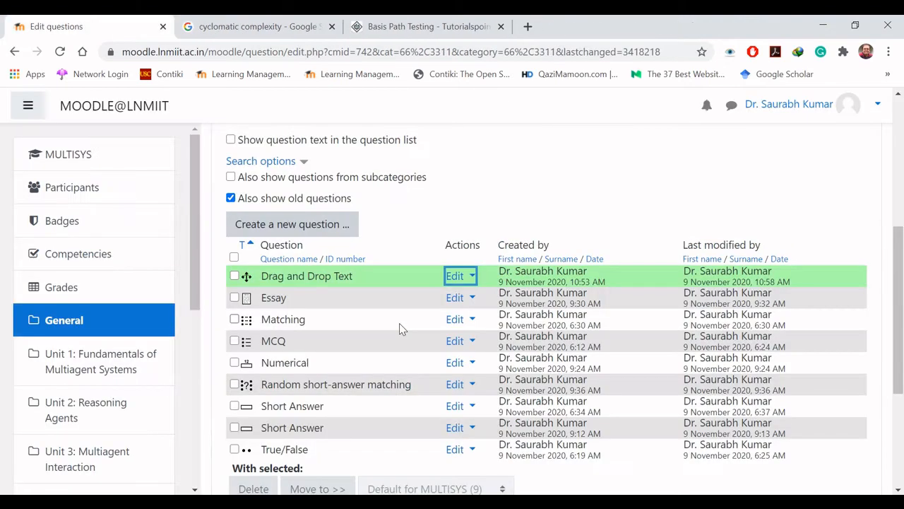
Step: Reopen the Drag and Drop Text question, assign choices [[4]] "box" and [[5]] "execution" to group B, and save it
left_click(448, 280)
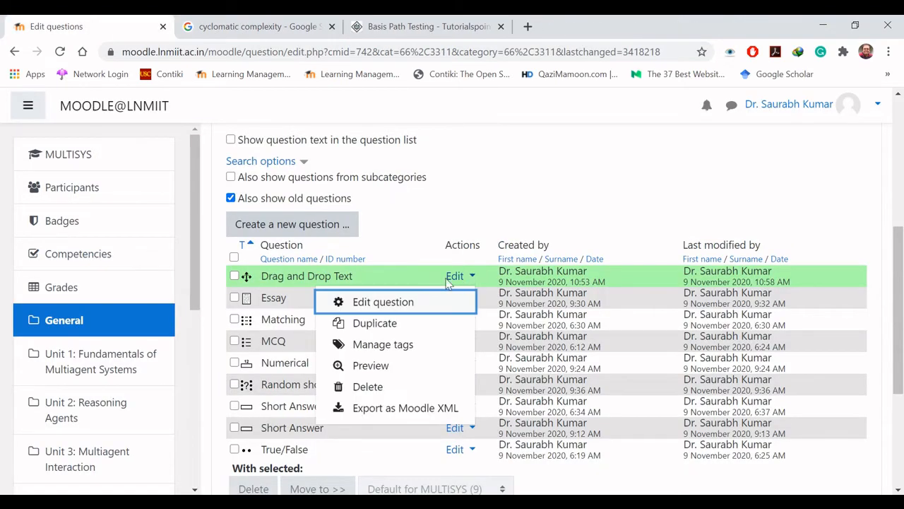
left_click(385, 303)
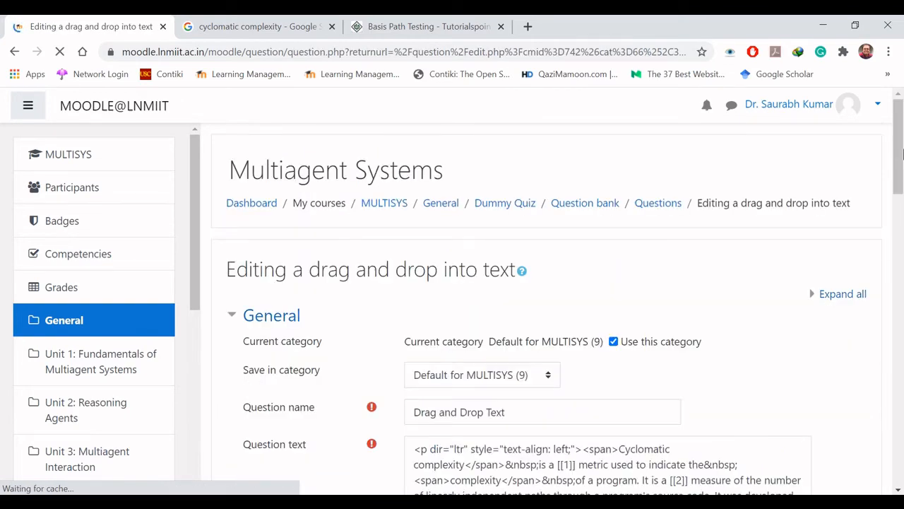
left_click_drag(903, 153, 902, 358)
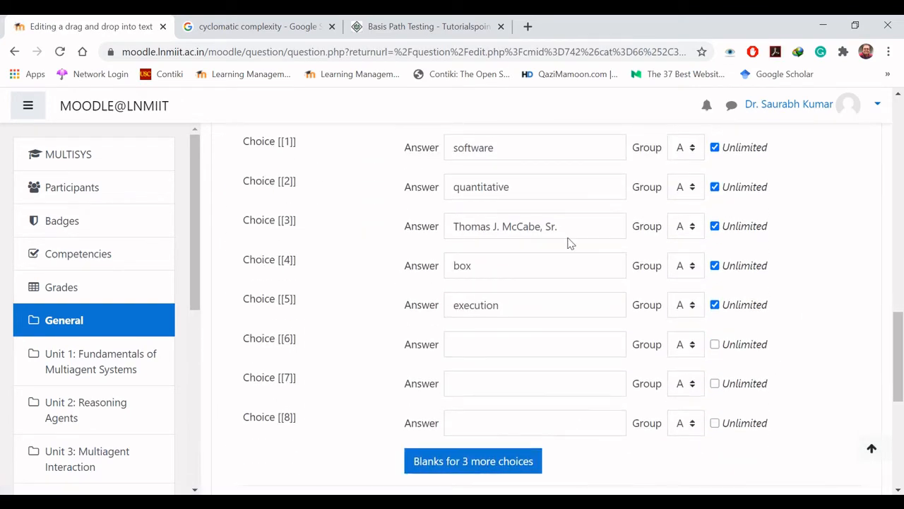
left_click(692, 269)
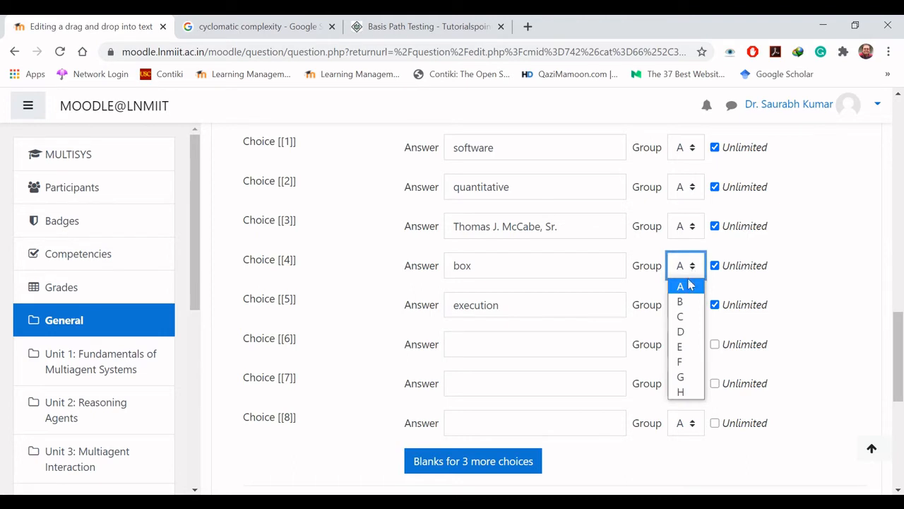
left_click(684, 301)
left_click(688, 305)
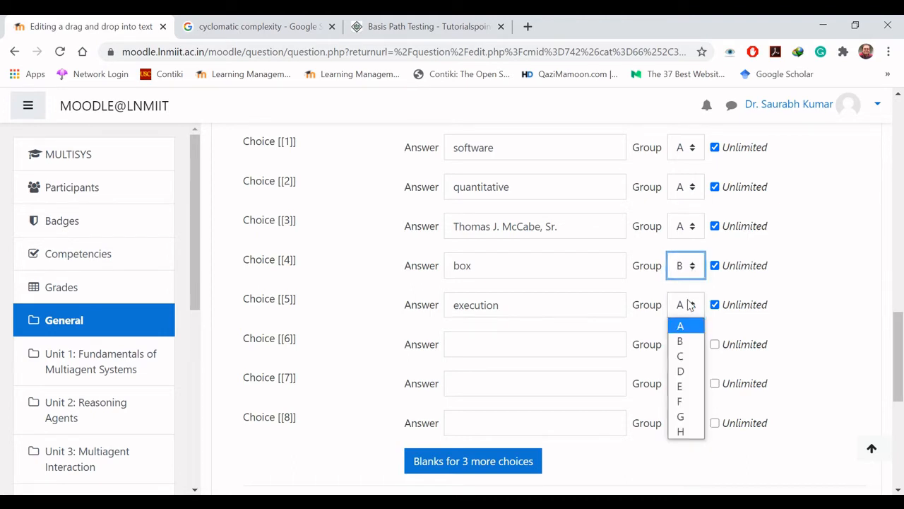
left_click(678, 340)
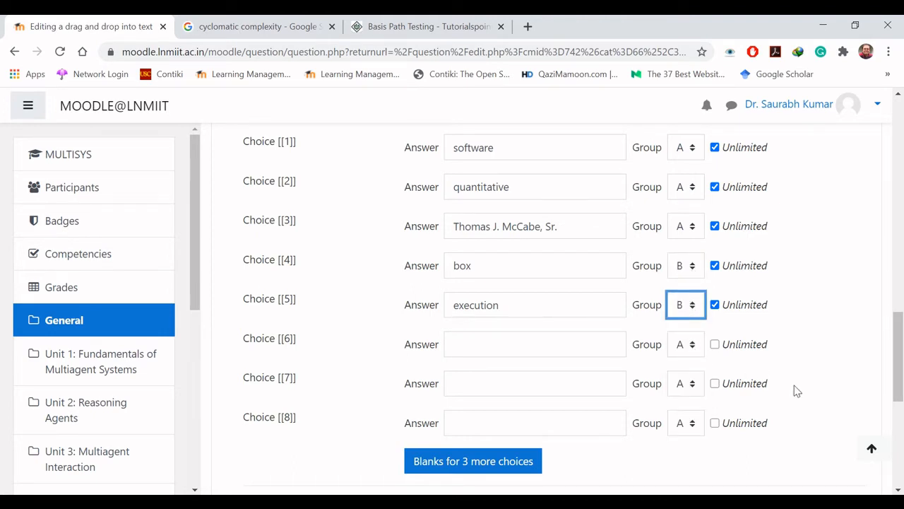
scroll(797, 391, "down", 3)
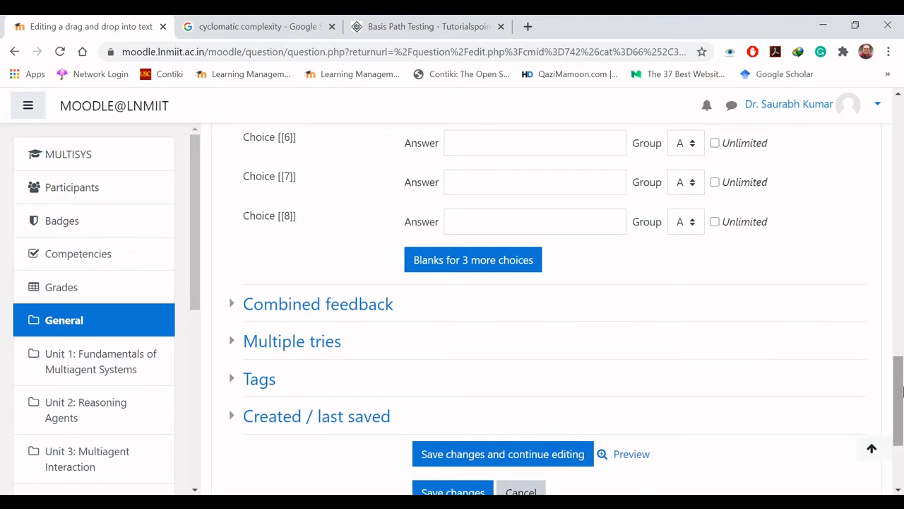
left_click(457, 489)
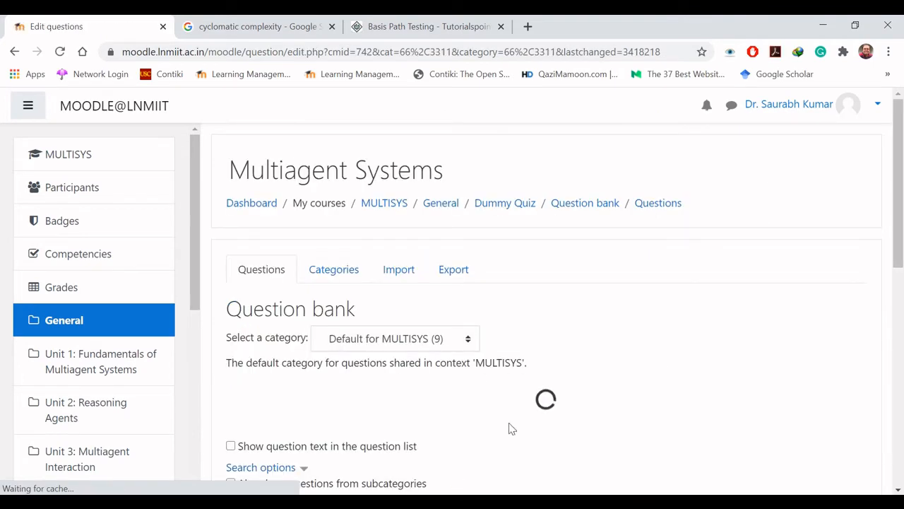
Step: Preview the Drag and Drop Text question and try to place choices into blanks belonging to the other group
scroll(512, 429, "down", 3)
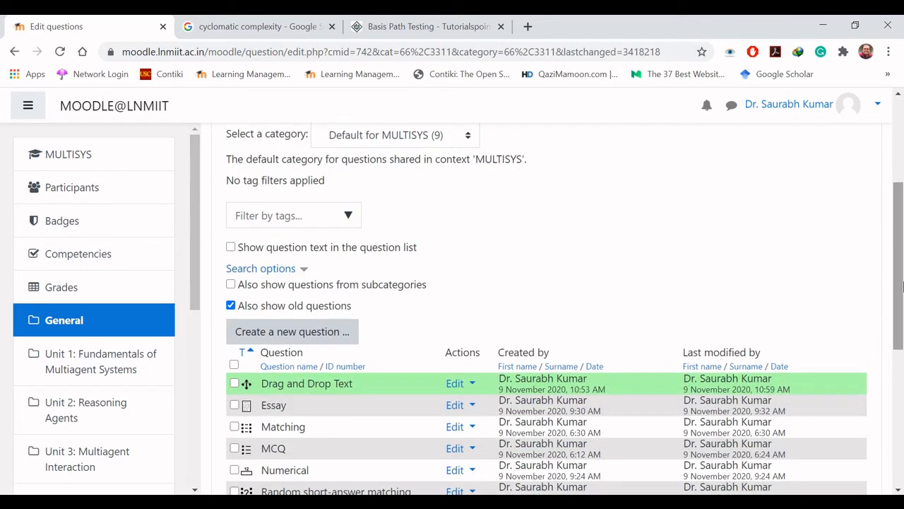
left_click(452, 384)
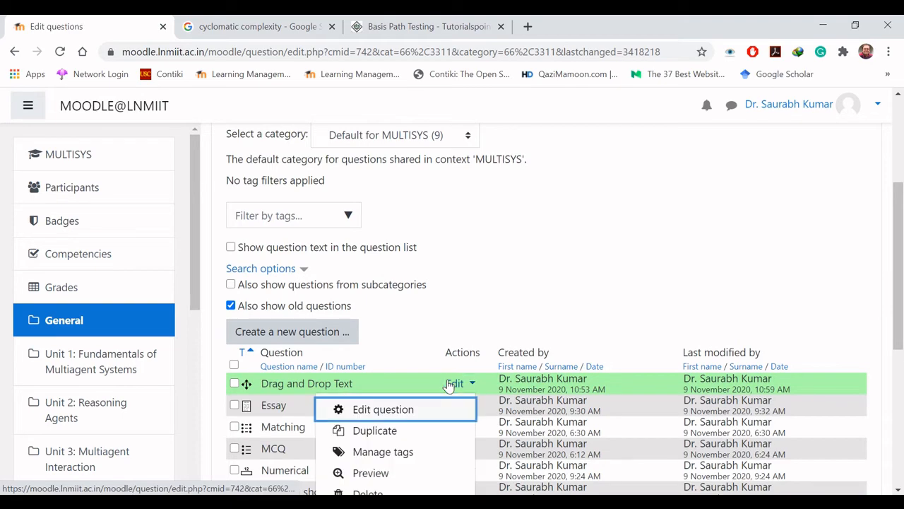
left_click(386, 471)
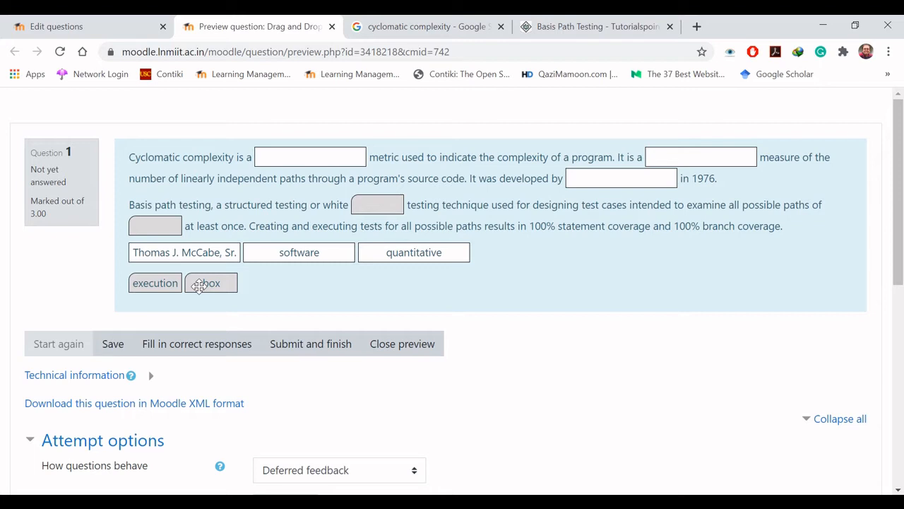
left_click_drag(160, 281, 318, 155)
left_click_drag(302, 250, 366, 202)
left_click_drag(414, 252, 175, 221)
Step: Fill all five blanks in the preview with their matching choices, submit the attempt to check its grading, and close the preview
left_click_drag(268, 251, 293, 153)
left_click_drag(222, 280, 379, 204)
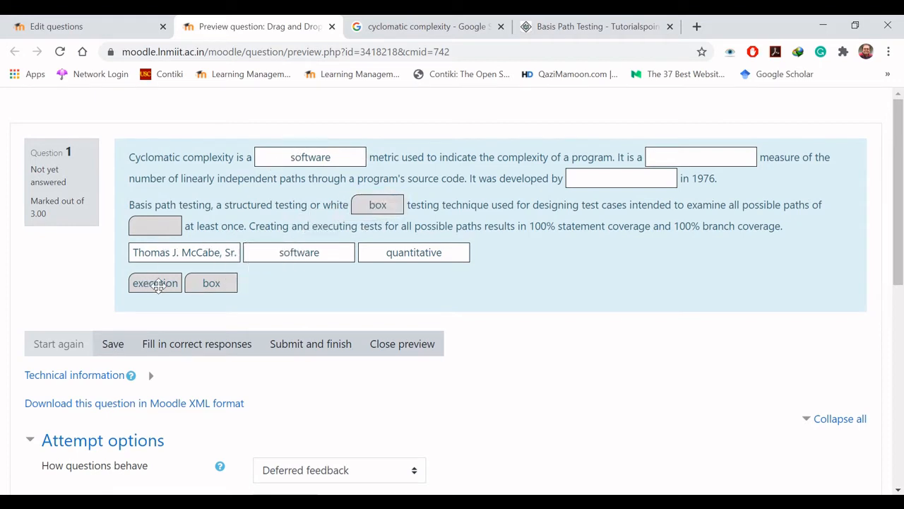
left_click_drag(157, 283, 159, 236)
left_click_drag(153, 287, 633, 181)
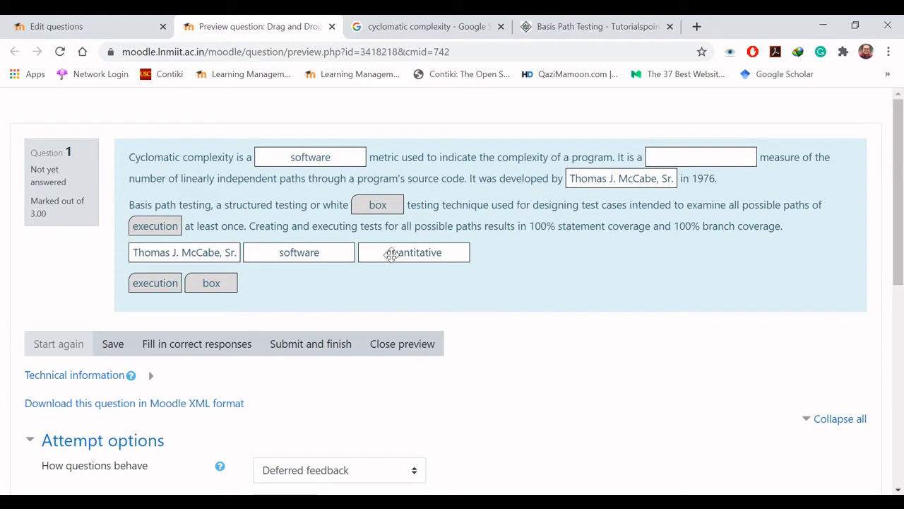
left_click_drag(385, 253, 678, 154)
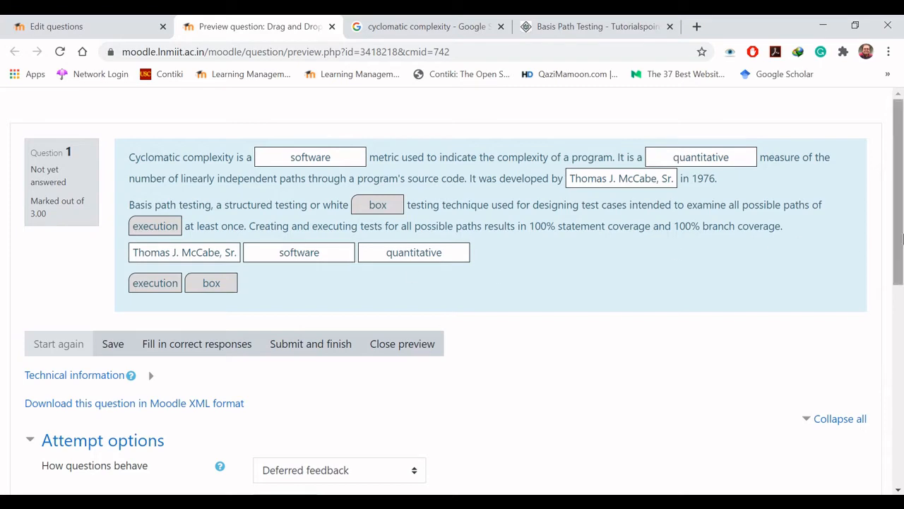
left_click(306, 346)
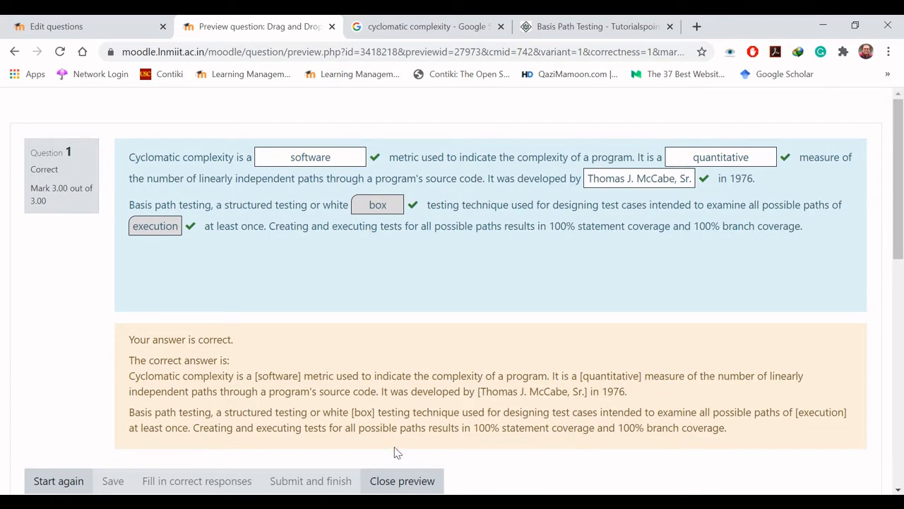
left_click(402, 481)
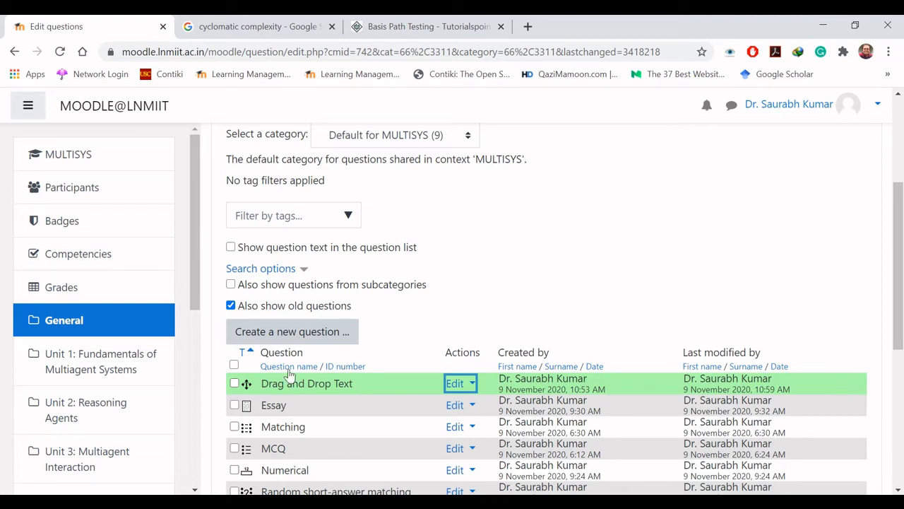
Step: Create a new question of the drag and drop markers type in the question bank
left_click(293, 339)
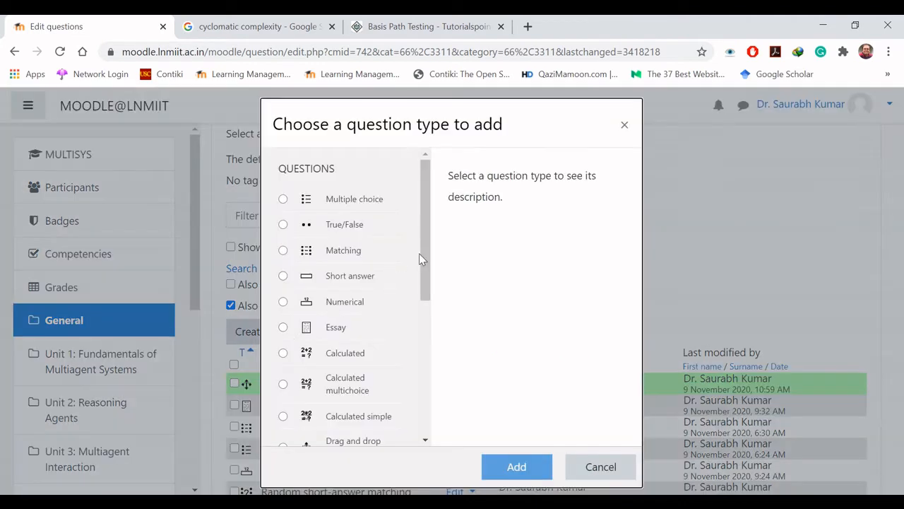
left_click_drag(426, 256, 428, 370)
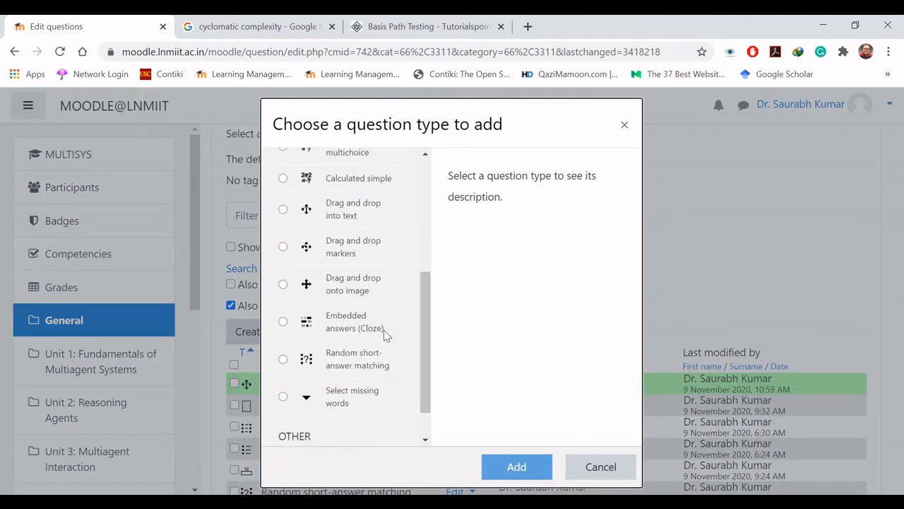
left_click(283, 247)
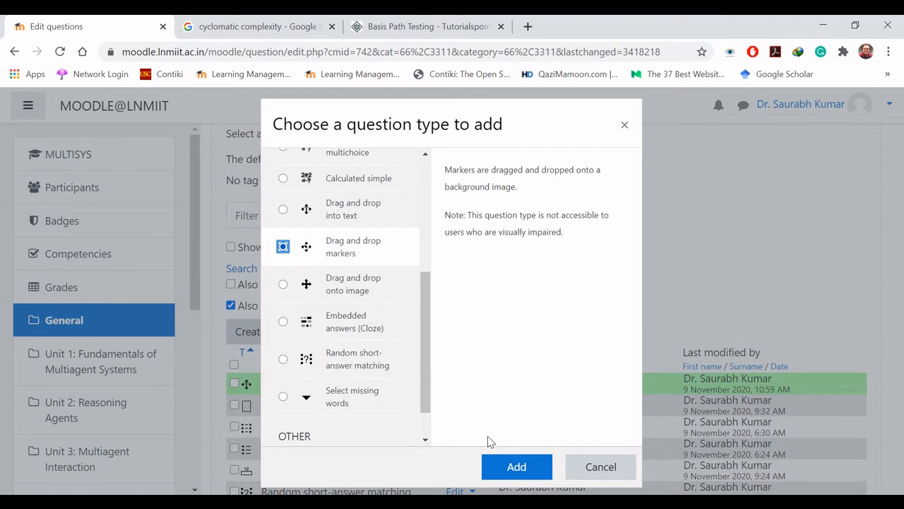
left_click(512, 467)
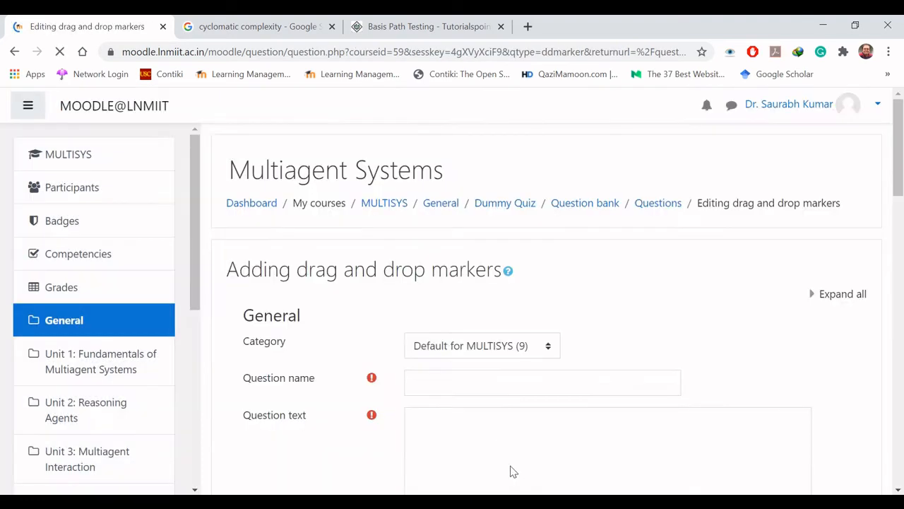
Step: Name the question "Drag and Drop Markers"
left_click(506, 379)
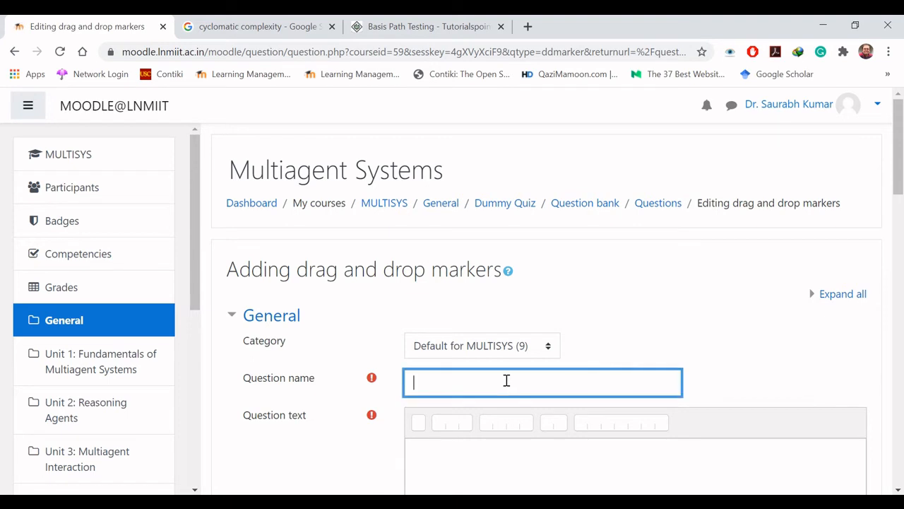
type("Drag and ")
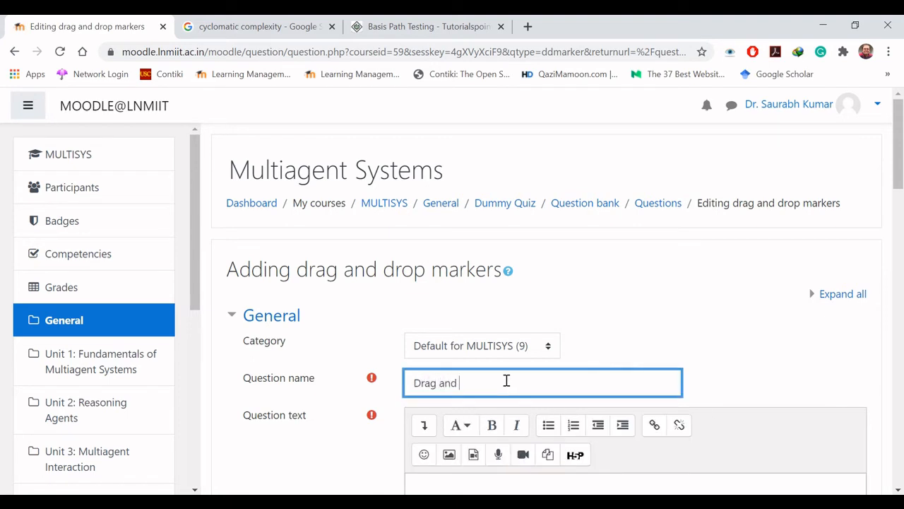
type("Drop Markers")
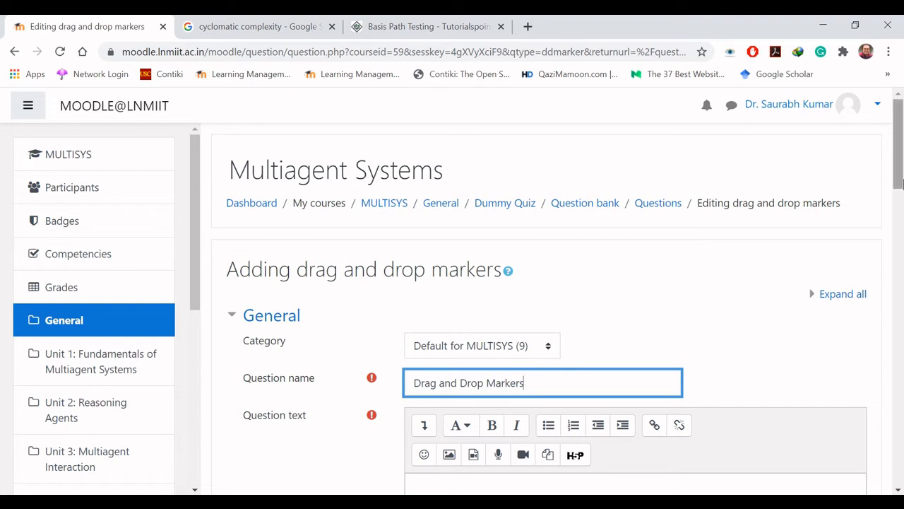
Step: Enter "Label the figure." as the question text
scroll(644, 318, "down", 3)
left_click(614, 269)
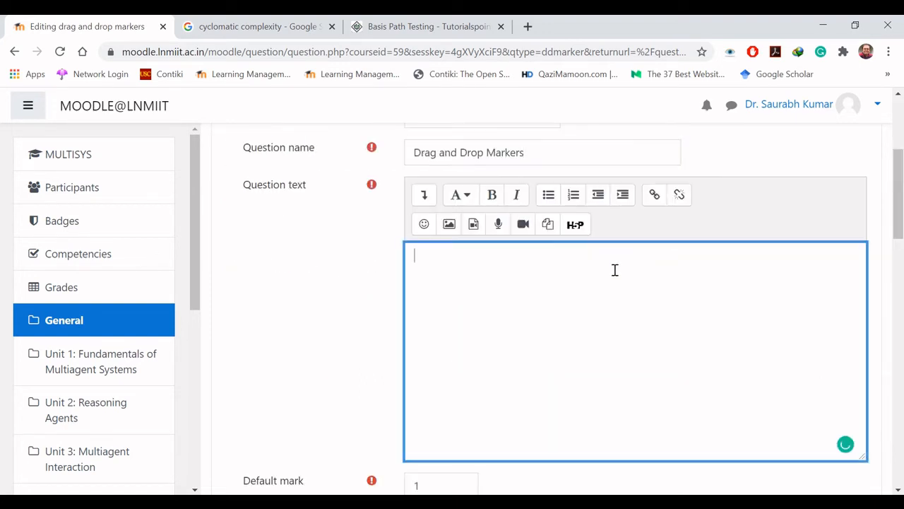
type("Label the figure.")
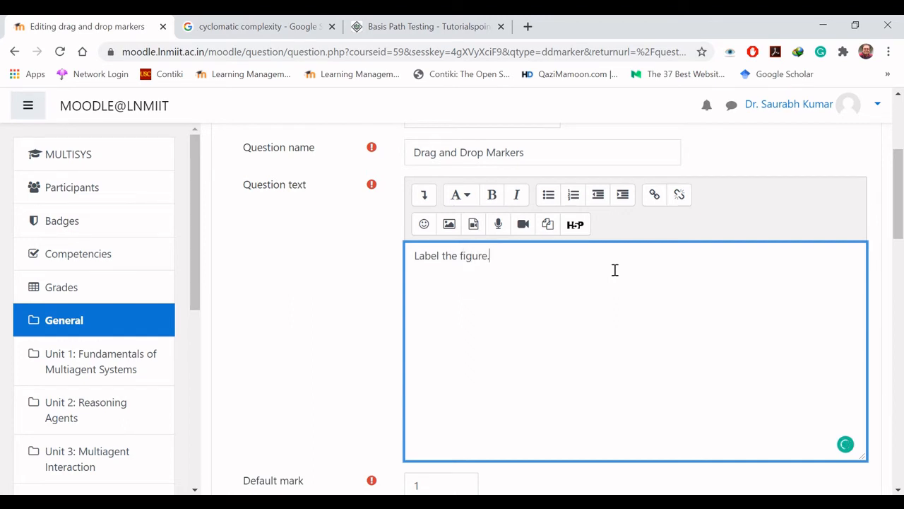
Step: Set the question's default mark to 3
left_click_drag(899, 182, 900, 248)
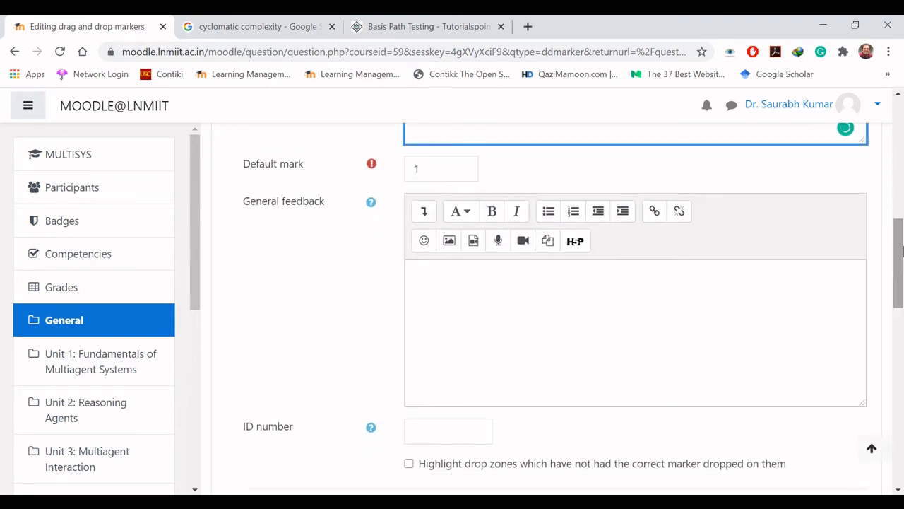
left_click(427, 163)
left_click_drag(427, 163, 410, 161)
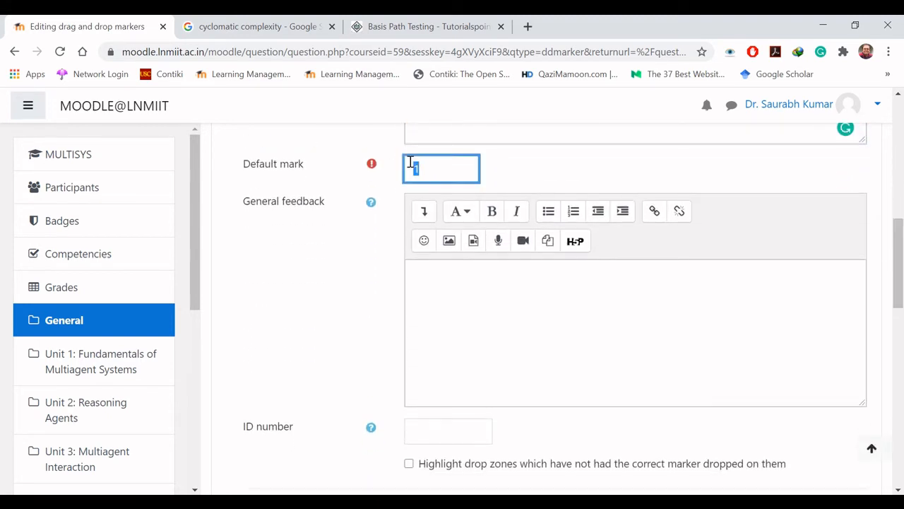
type("3")
Step: Upload Team Structure.png from the Desktop folder as the question's background image
left_click_drag(902, 262, 902, 343)
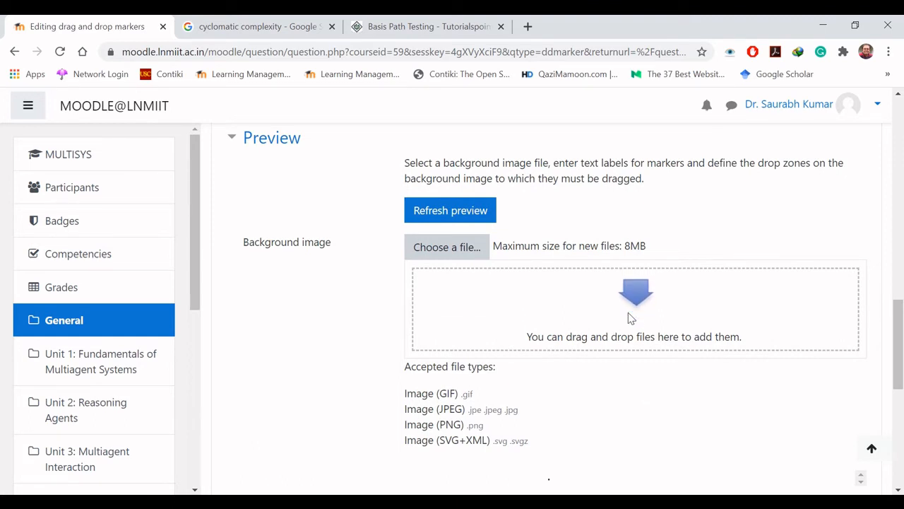
left_click(477, 253)
left_click(380, 239)
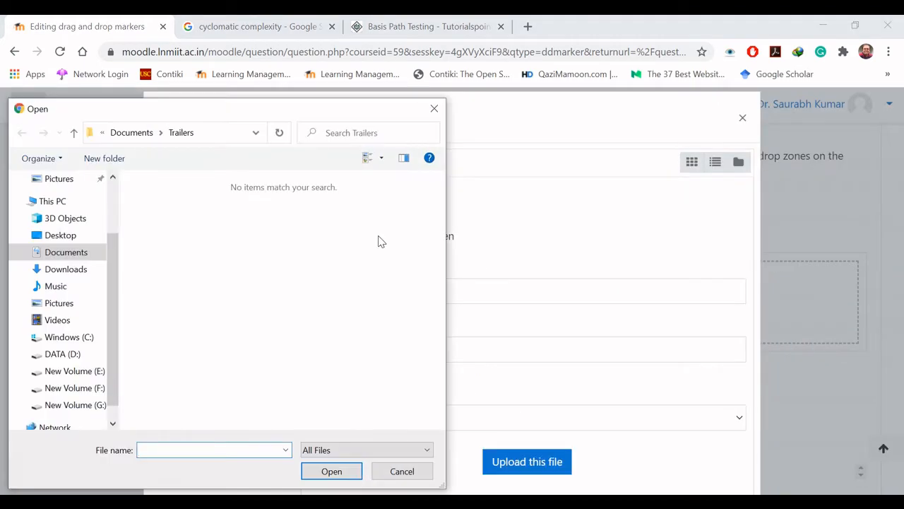
left_click(61, 237)
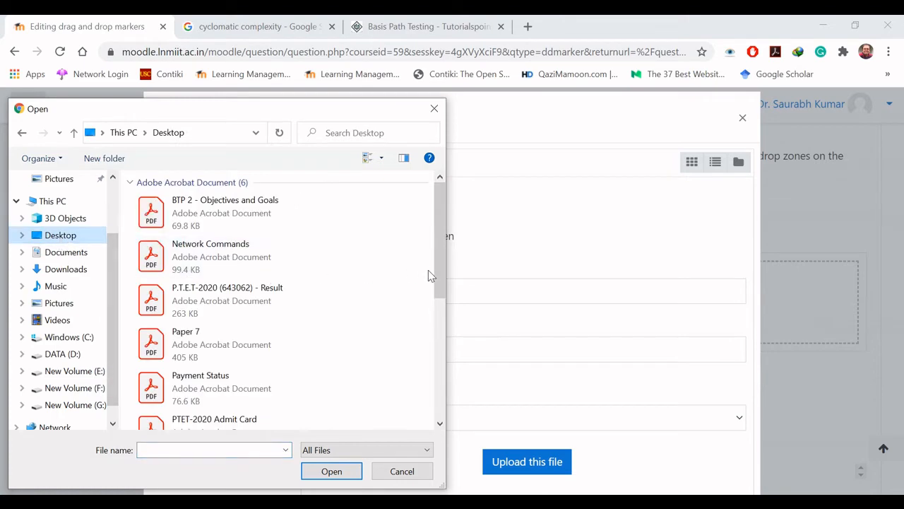
left_click_drag(440, 279, 437, 387)
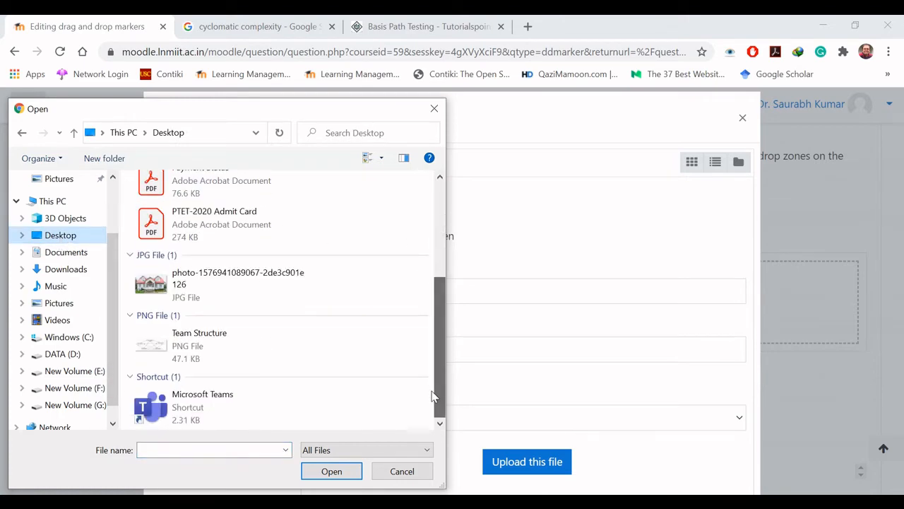
double_click(238, 351)
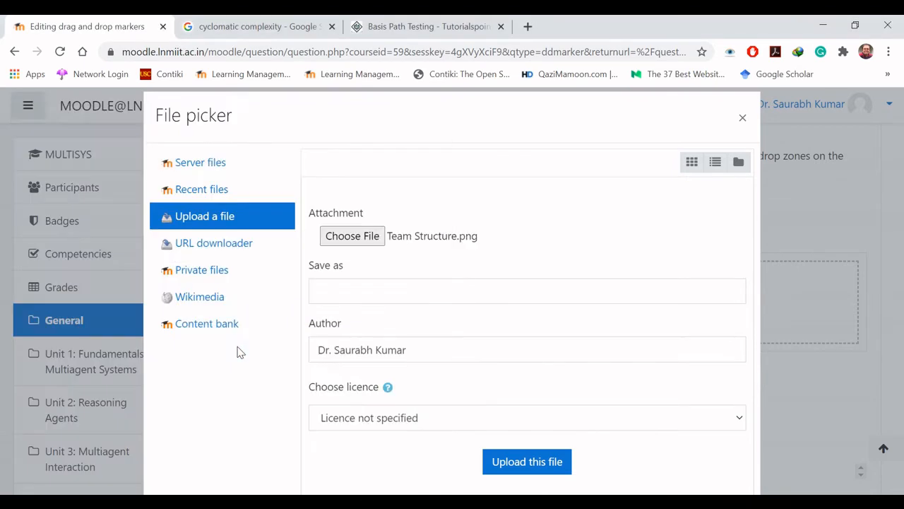
left_click(536, 466)
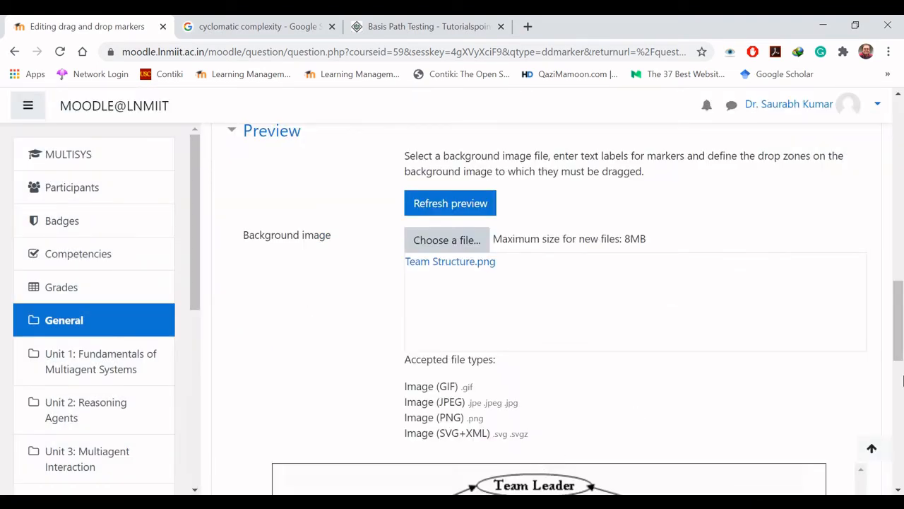
Step: Define markers 1 to 3 as "Node", "Root Node" and "Edge", and enable shuffling the drag items at each attempt
scroll(902, 392, "down", 4)
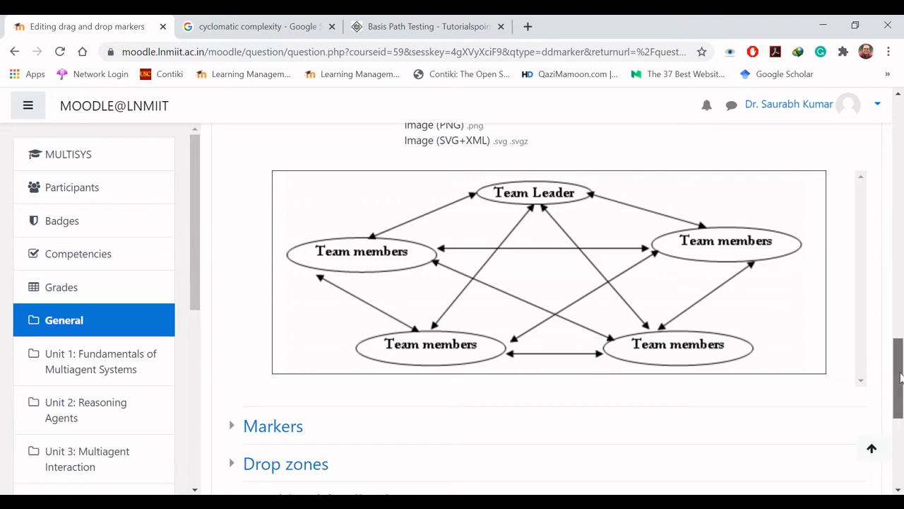
left_click_drag(901, 378, 900, 387)
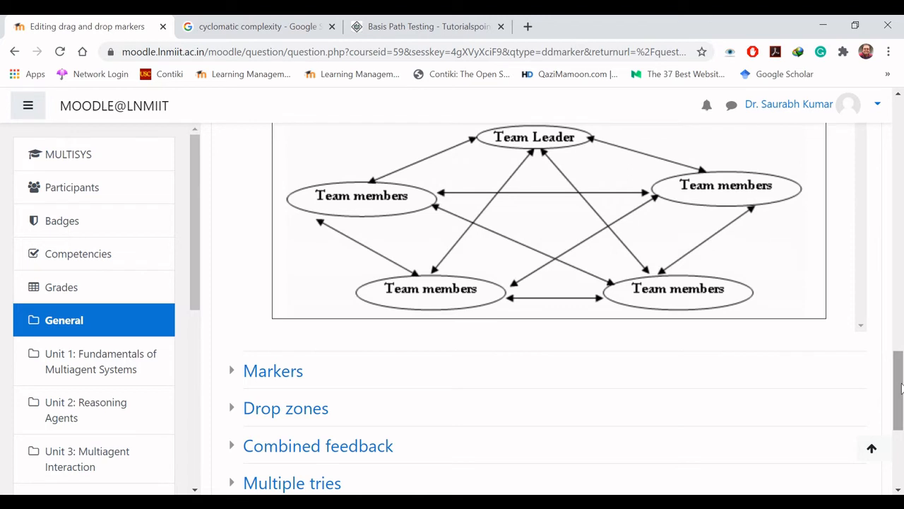
left_click_drag(901, 386, 900, 419)
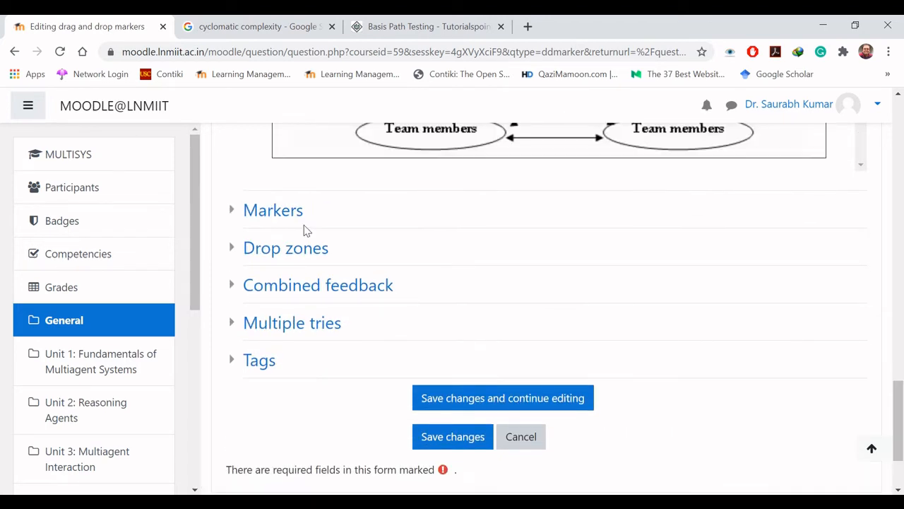
left_click(229, 210)
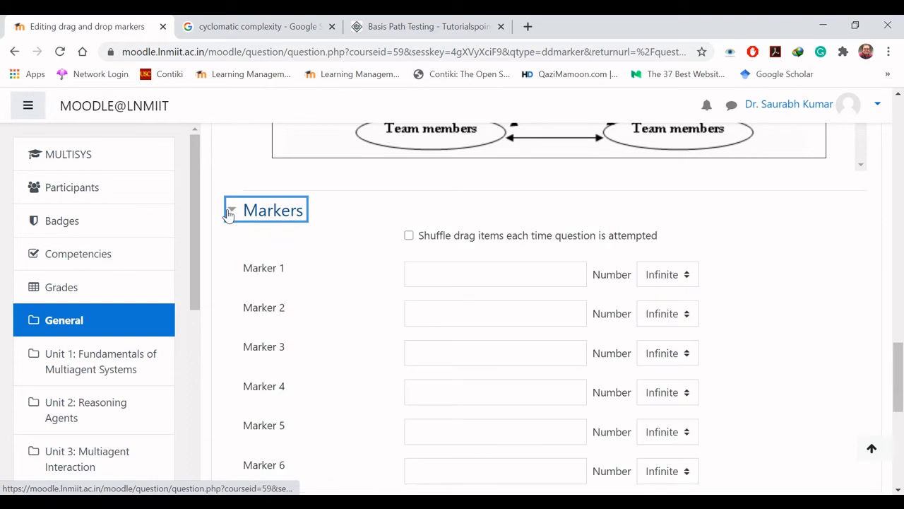
left_click(449, 271)
type("Node")
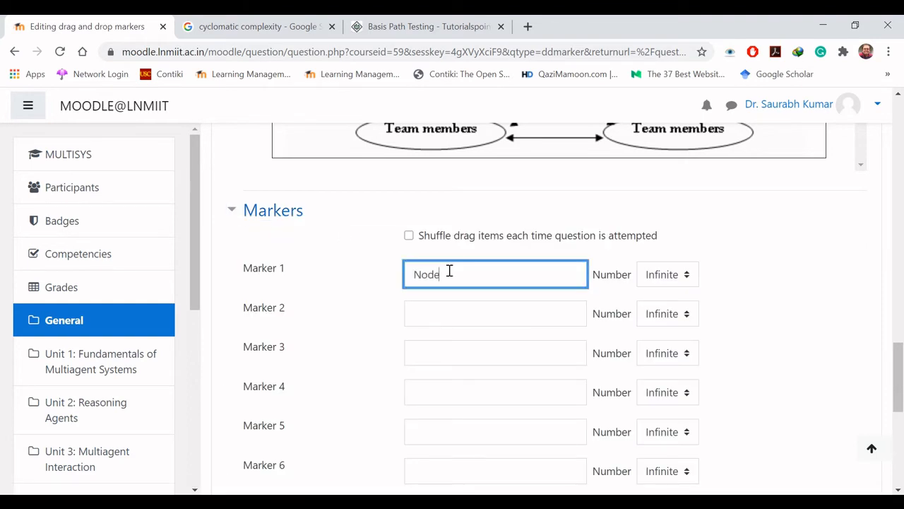
left_click(454, 313)
type("Root")
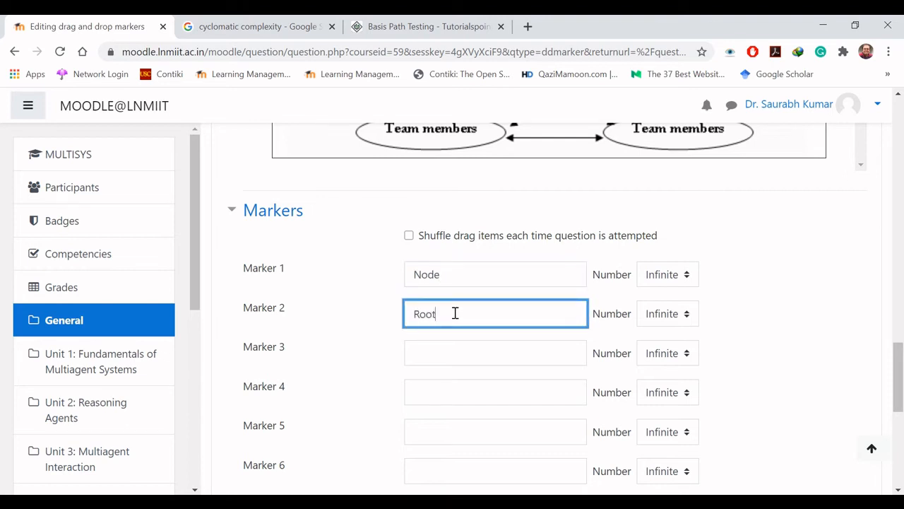
type(" Node")
left_click(456, 349)
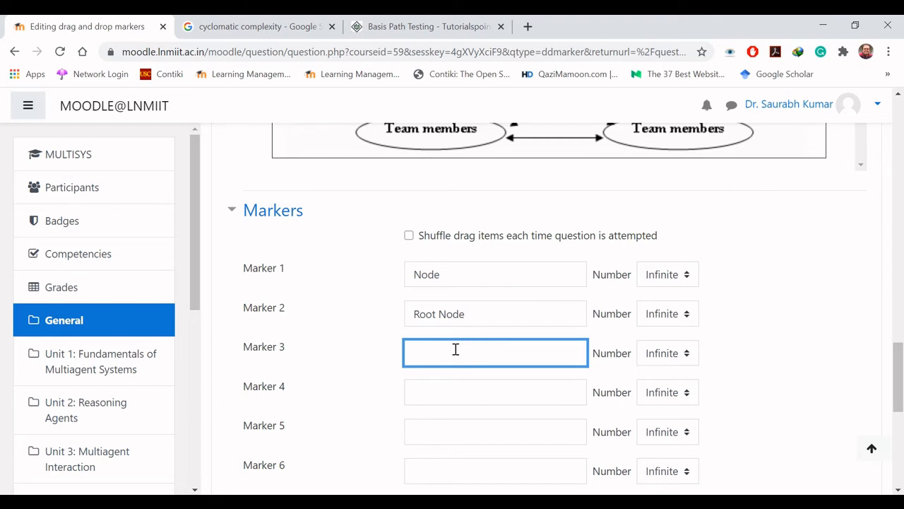
type("Edge")
left_click(409, 236)
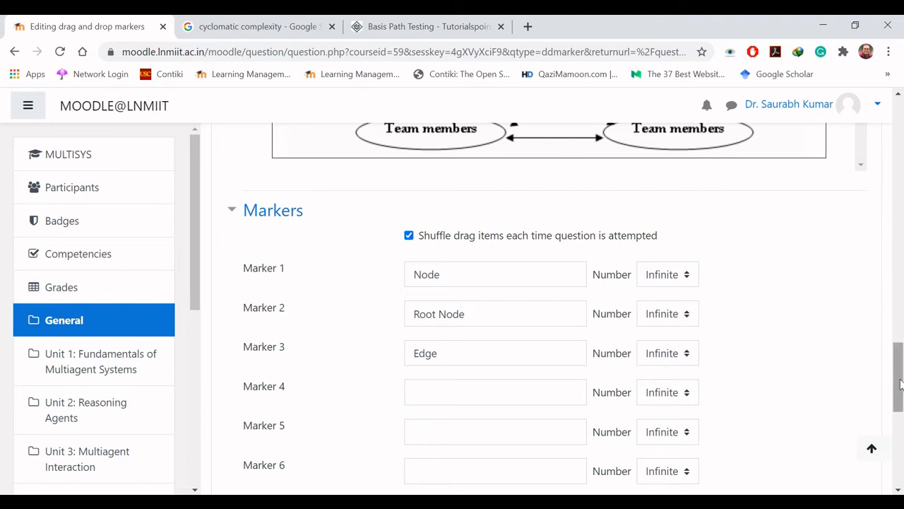
Step: Check the ovals in the background figure and set the number of Node markers to 5
left_click(685, 279)
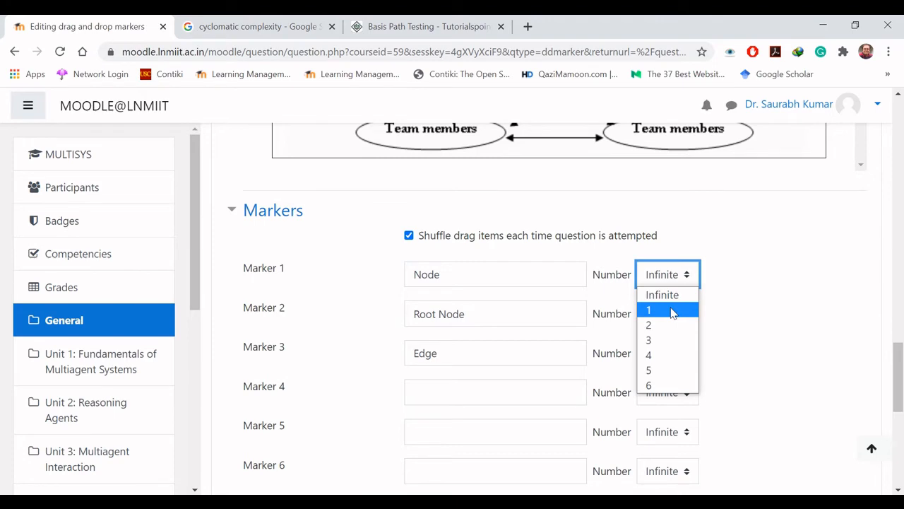
left_click(686, 275)
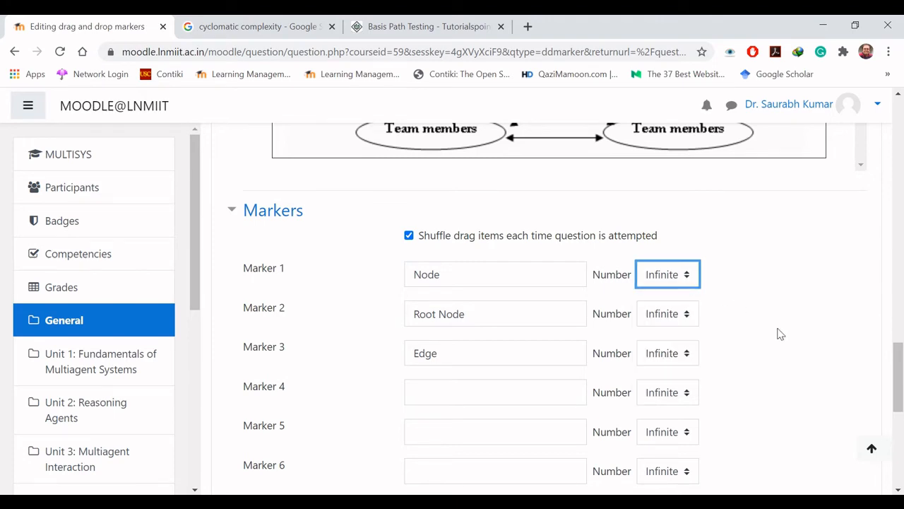
left_click(900, 378)
left_click_drag(901, 378, 901, 346)
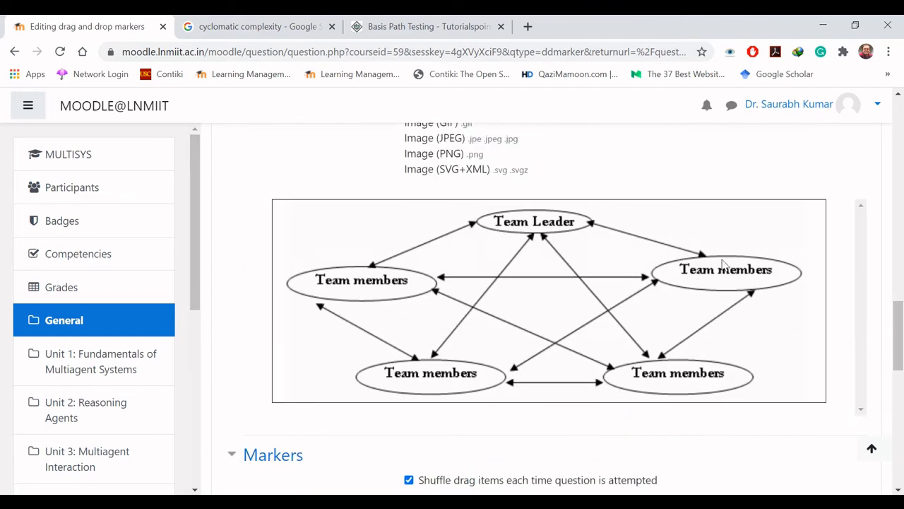
left_click_drag(899, 338, 899, 387)
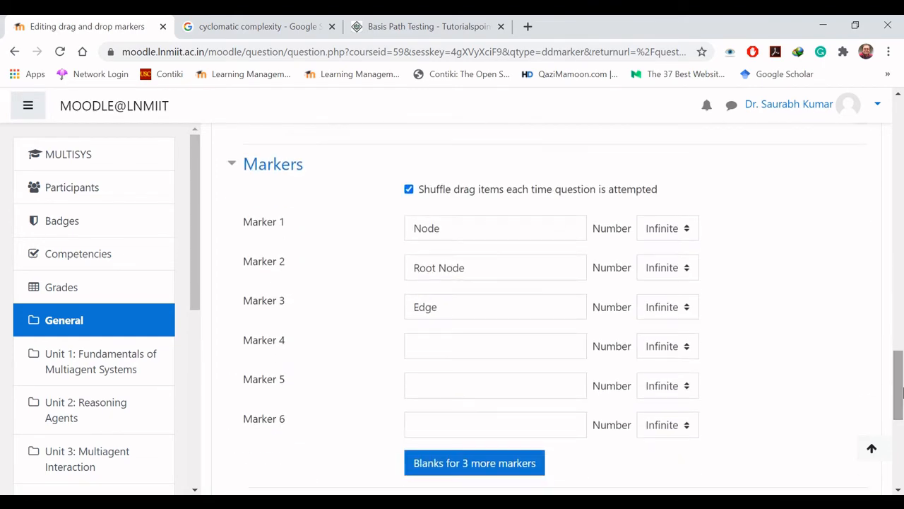
left_click(686, 229)
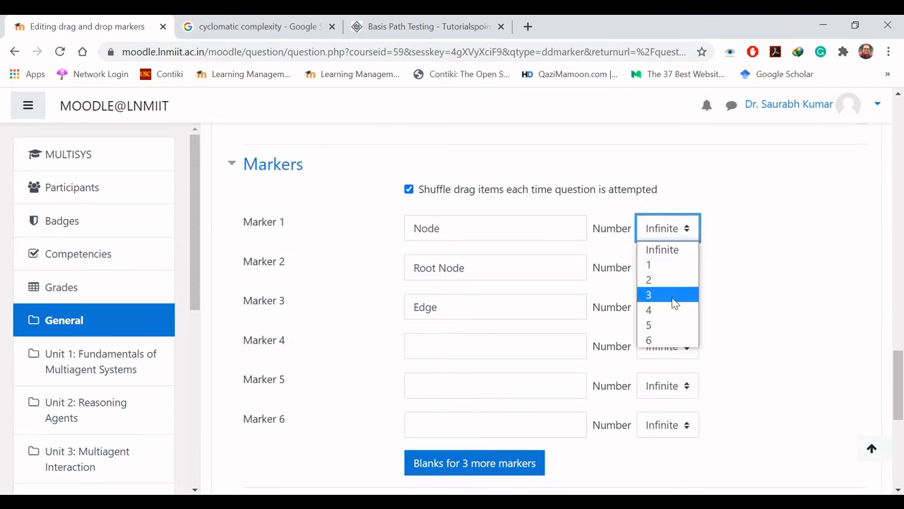
left_click(676, 326)
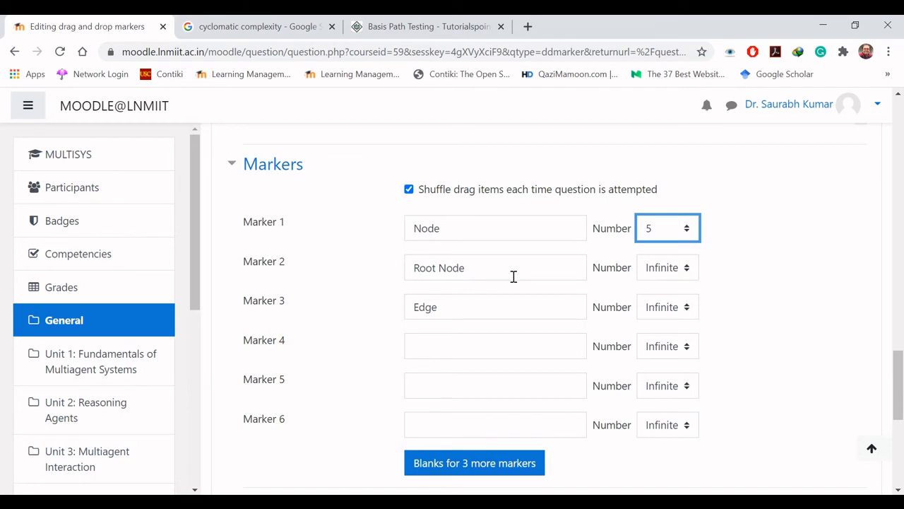
Step: Set the number of Root Node markers to 1, and check the Edge marker's number setting against the background figure
left_click(688, 269)
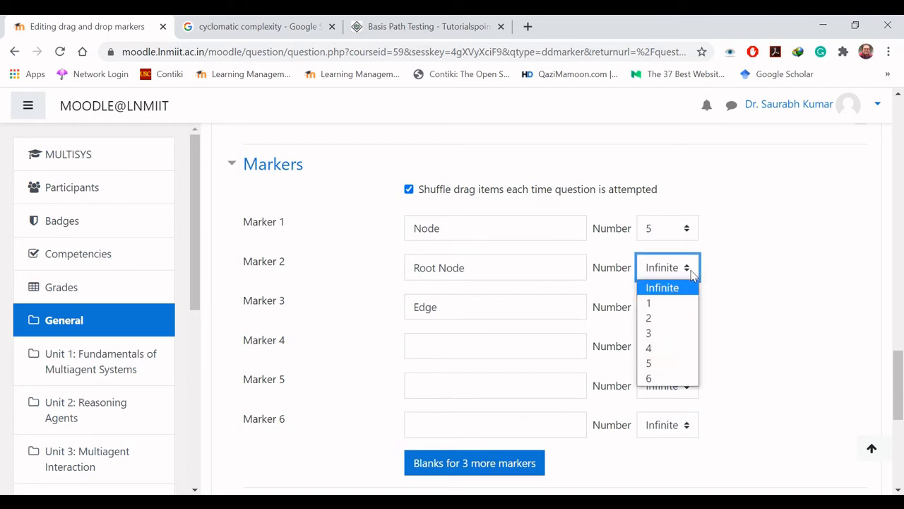
left_click(664, 304)
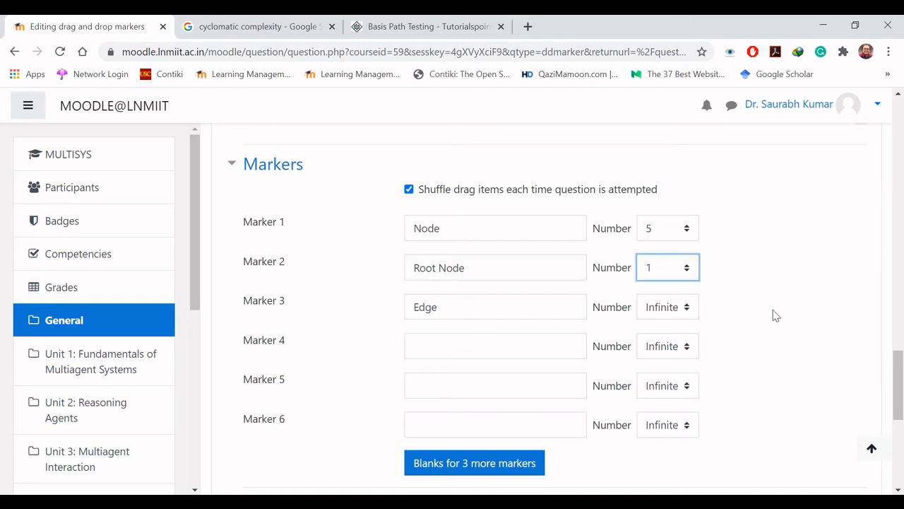
left_click(685, 311)
left_click(685, 312)
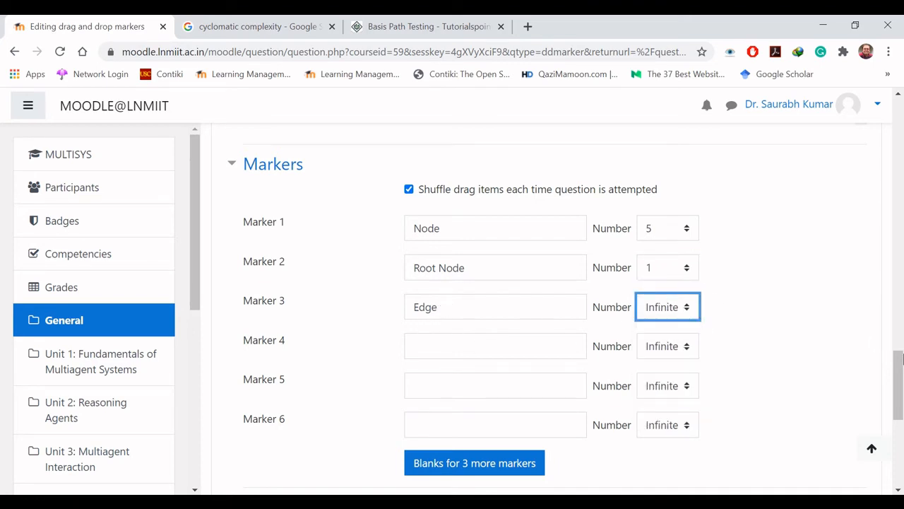
mouse_move(900, 363)
left_mouse_down()
mouse_move(901, 299)
mouse_move(902, 319)
left_mouse_up()
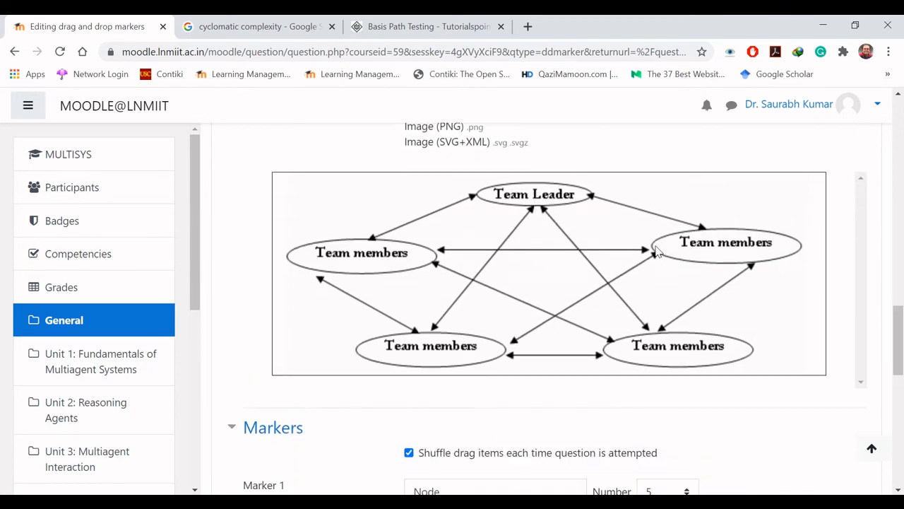
Step: Review the marker number settings and expand the question's Drop zones section
left_click_drag(901, 333, 902, 385)
left_click(823, 313)
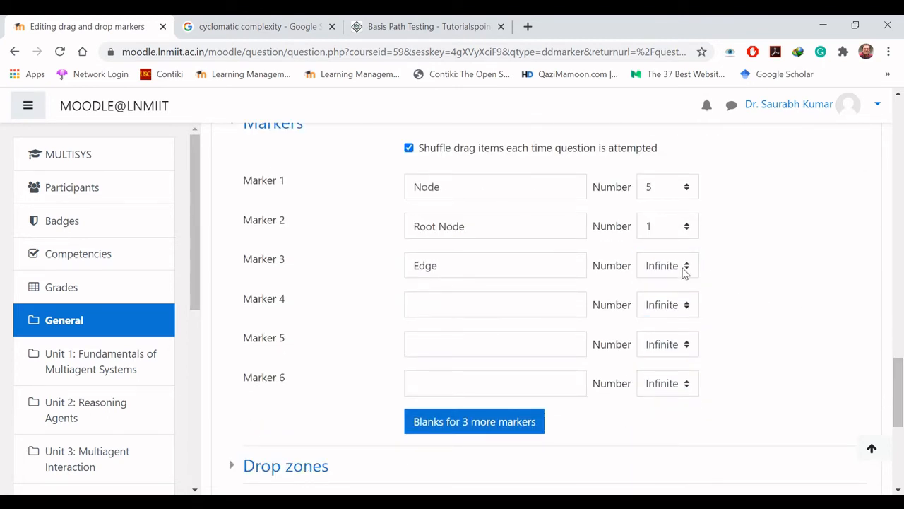
left_click_drag(901, 376, 901, 423)
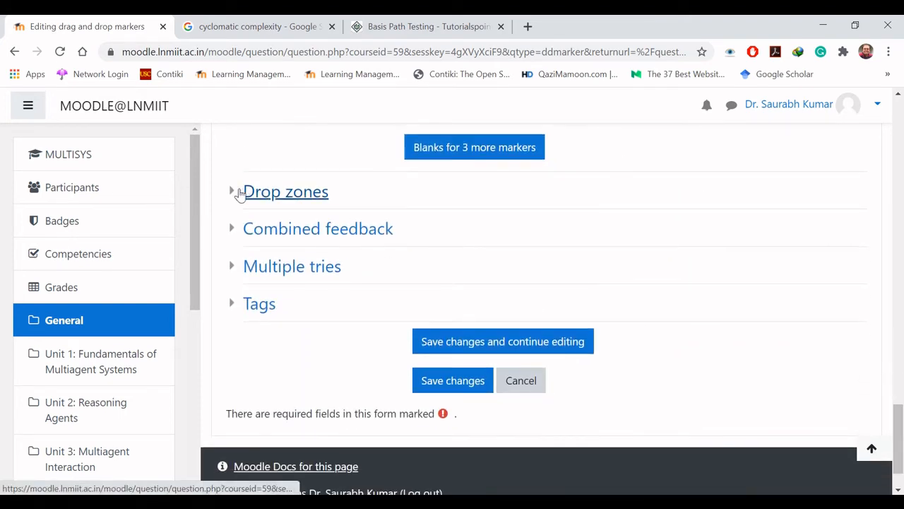
left_click(234, 192)
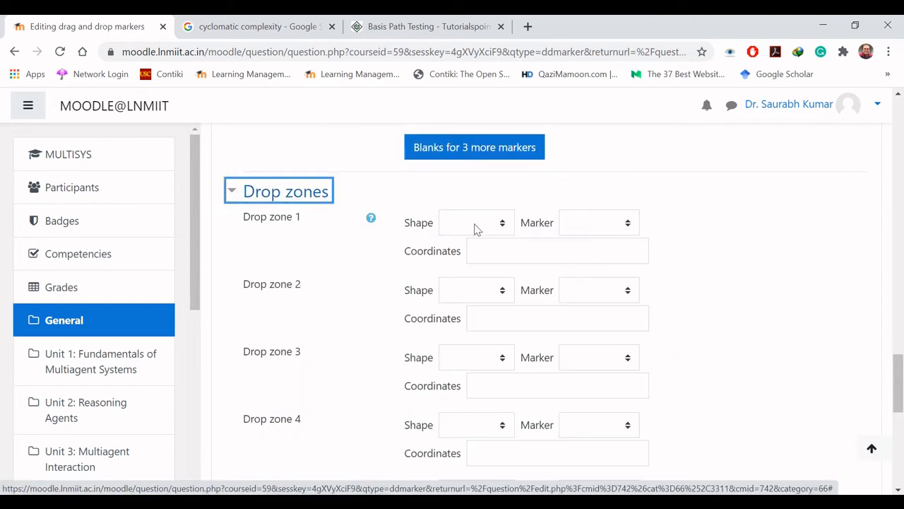
Step: Try a number of 1 for the Edge marker, and set it back to Infinite
left_click_drag(902, 381, 901, 339)
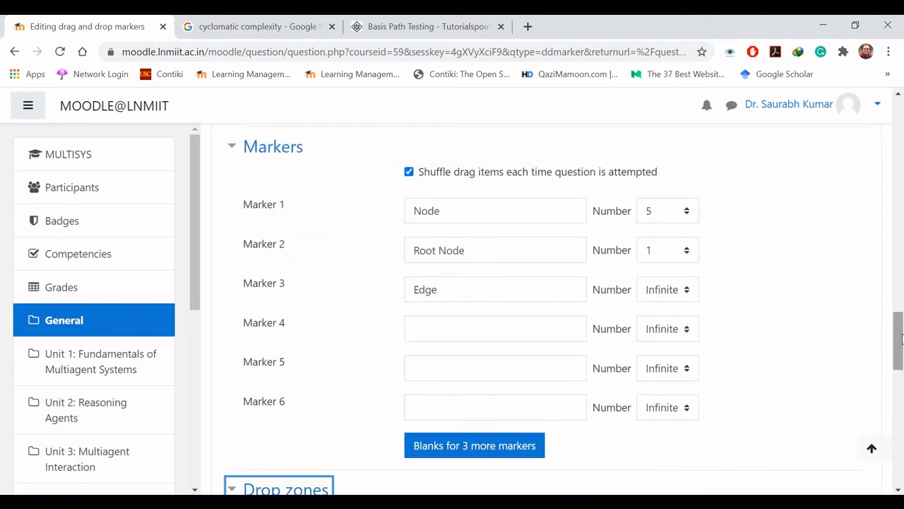
left_click(664, 295)
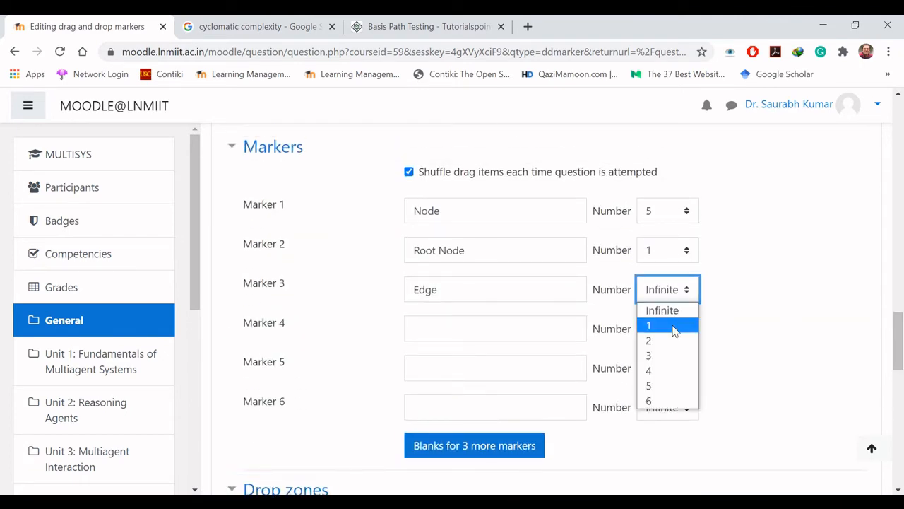
left_click(672, 324)
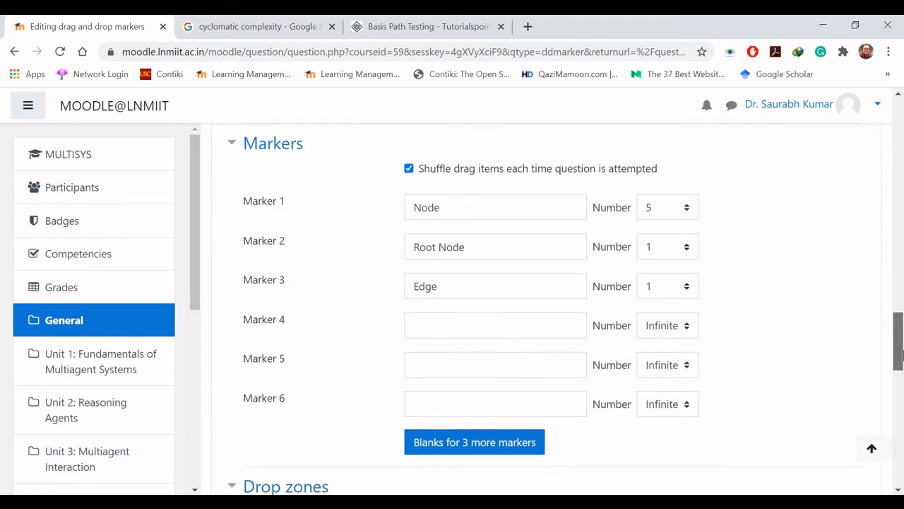
mouse_move(902, 347)
left_mouse_down()
mouse_move(901, 360)
mouse_move(901, 348)
left_mouse_up()
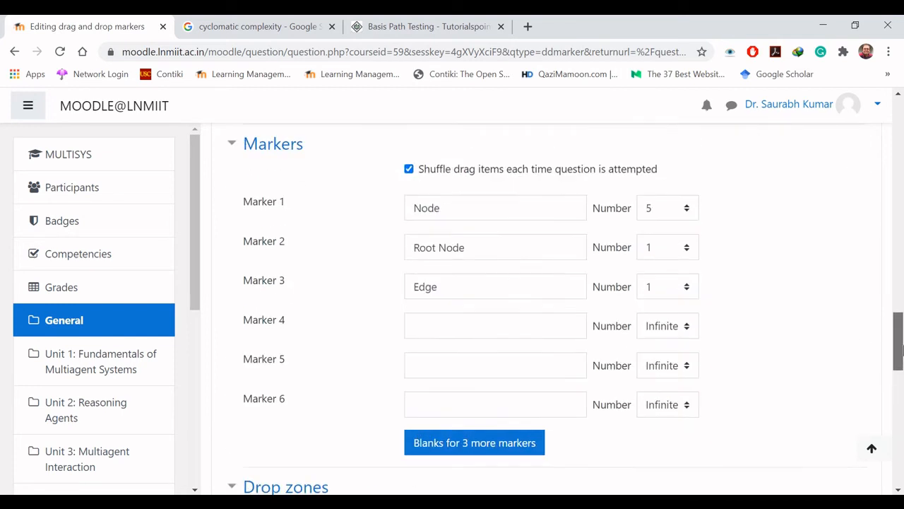
left_click(686, 289)
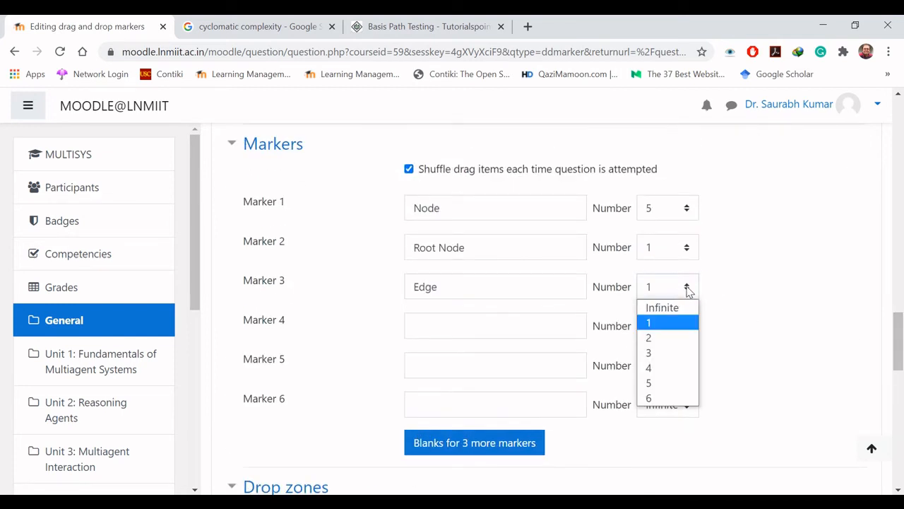
left_click(680, 307)
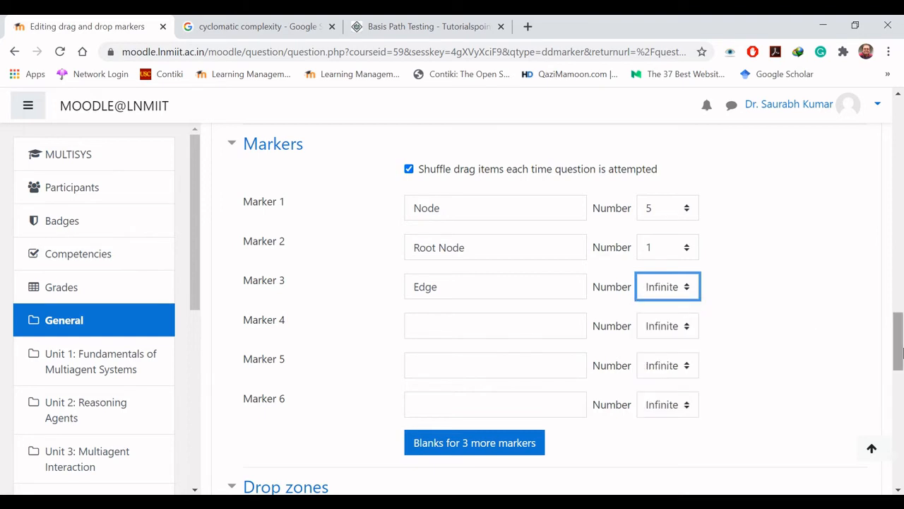
Step: Define drop zone 1 as a Rectangle for the Node marker
left_click_drag(900, 354, 900, 400)
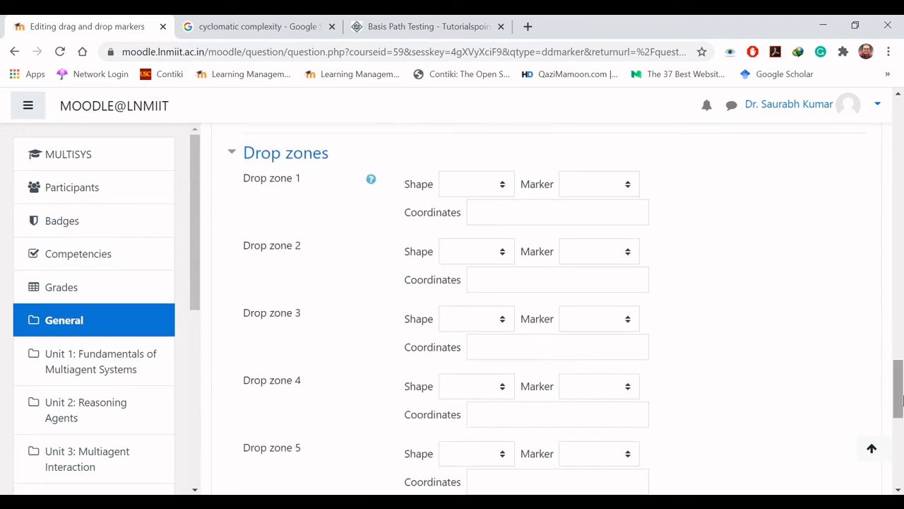
left_click(501, 186)
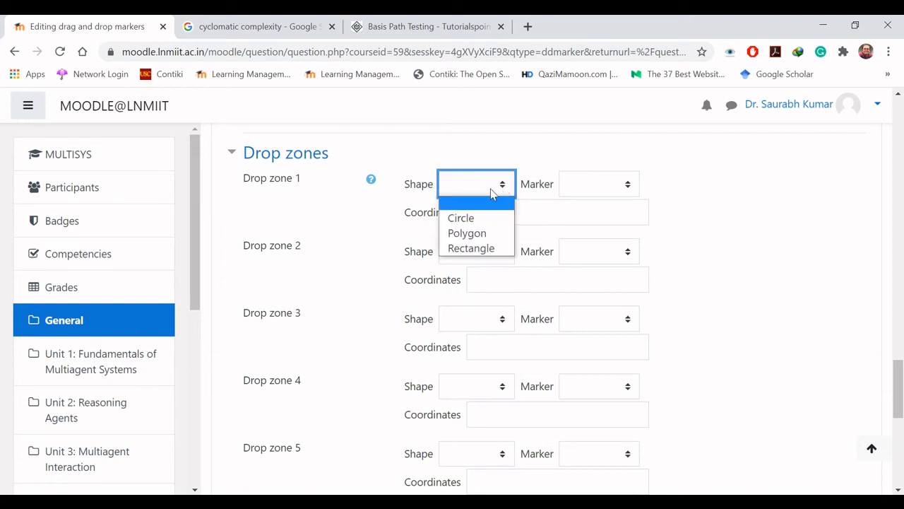
left_click(485, 251)
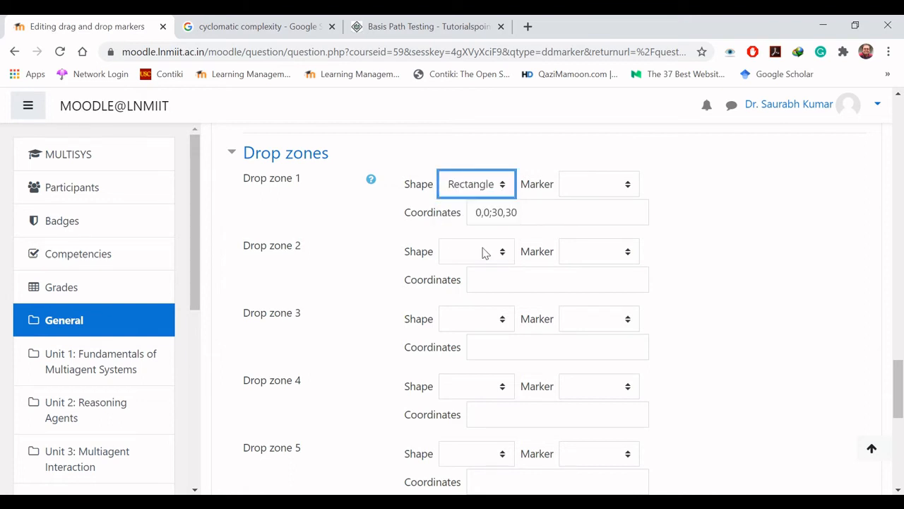
left_click(623, 185)
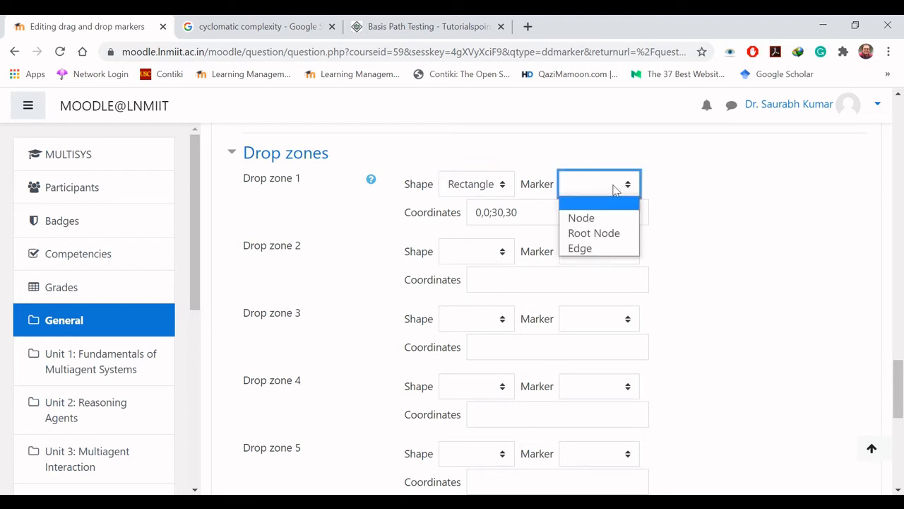
left_click(602, 223)
Step: Define drop zone 2 as a Rectangle for the Root Node marker
left_click(505, 255)
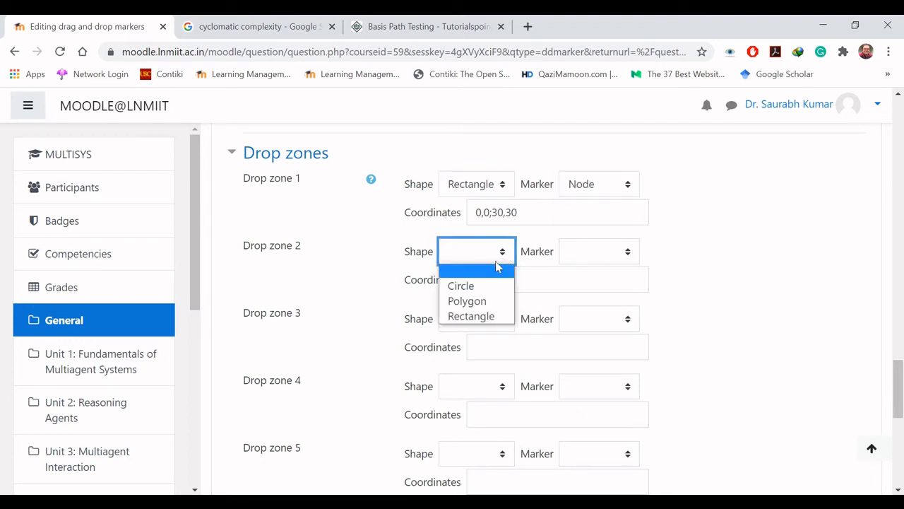
left_click(491, 316)
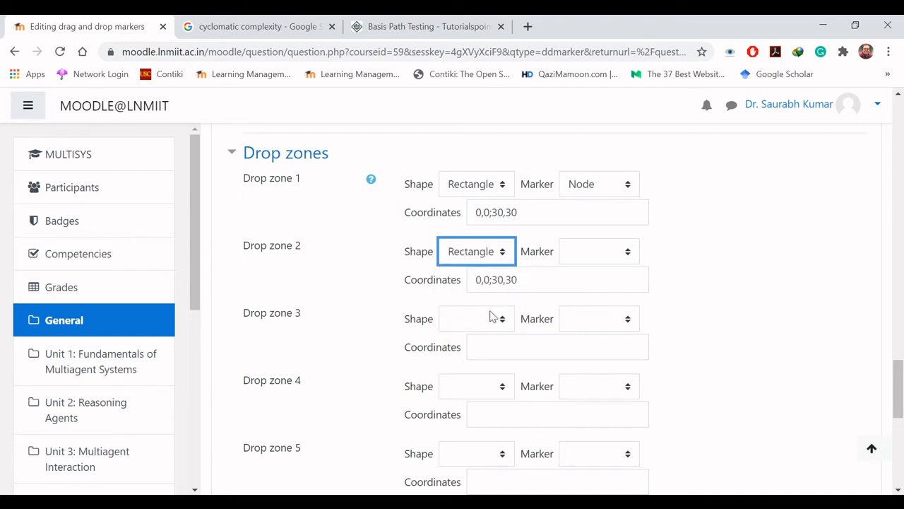
left_click(486, 269)
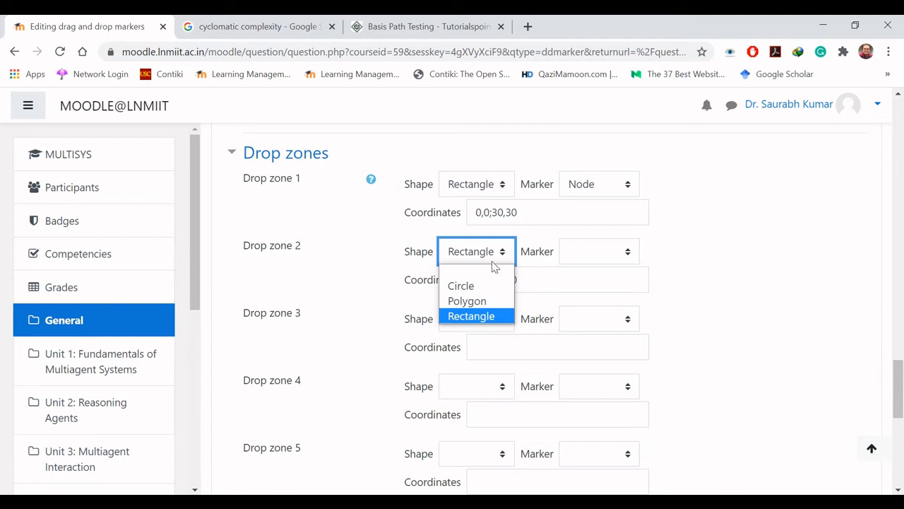
left_click(502, 262)
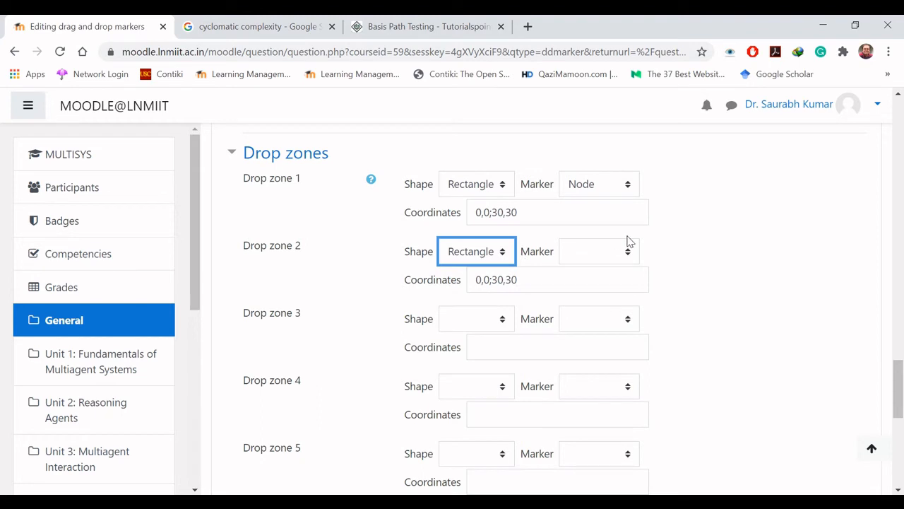
left_click(629, 259)
left_click(608, 301)
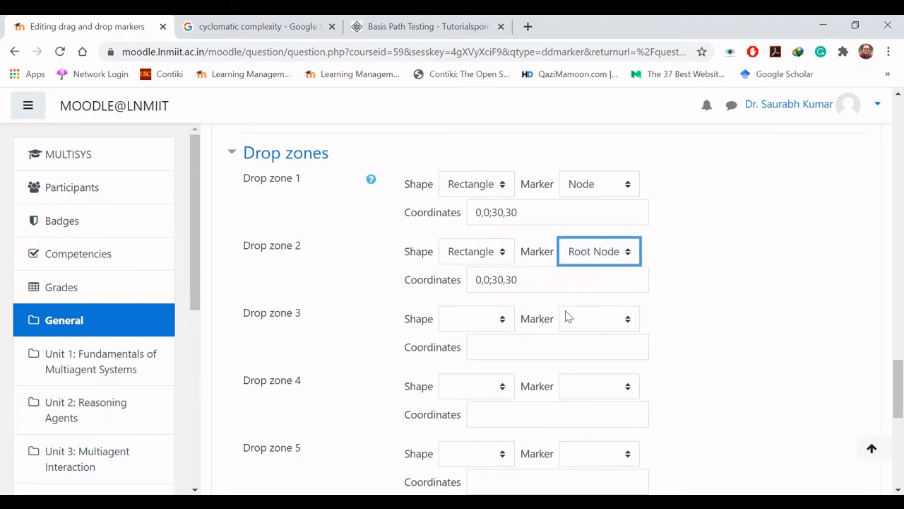
Step: Define drop zone 3 as a Rectangle for the Edge marker
left_click(497, 323)
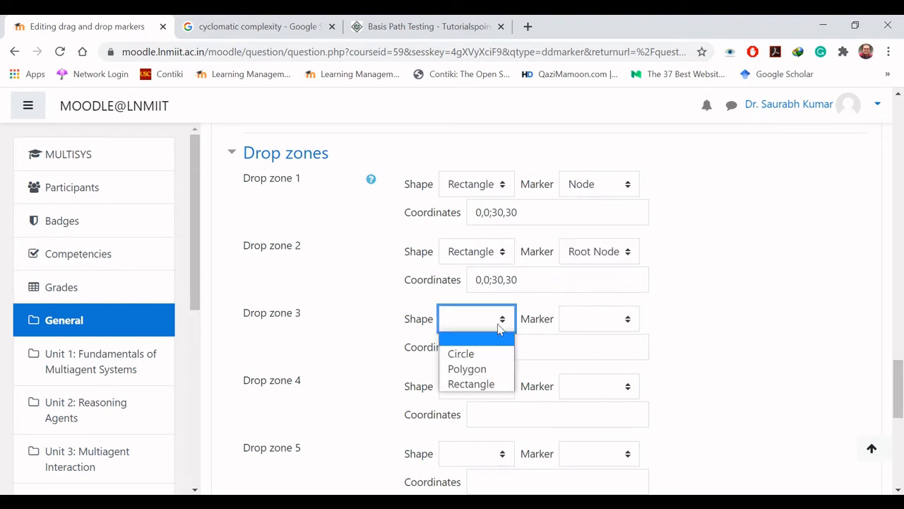
left_click(492, 382)
left_click(633, 326)
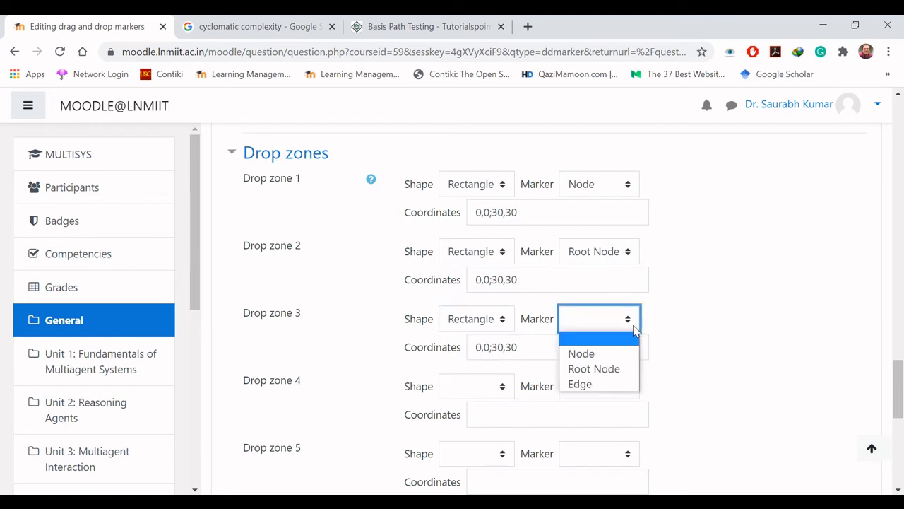
left_click(601, 385)
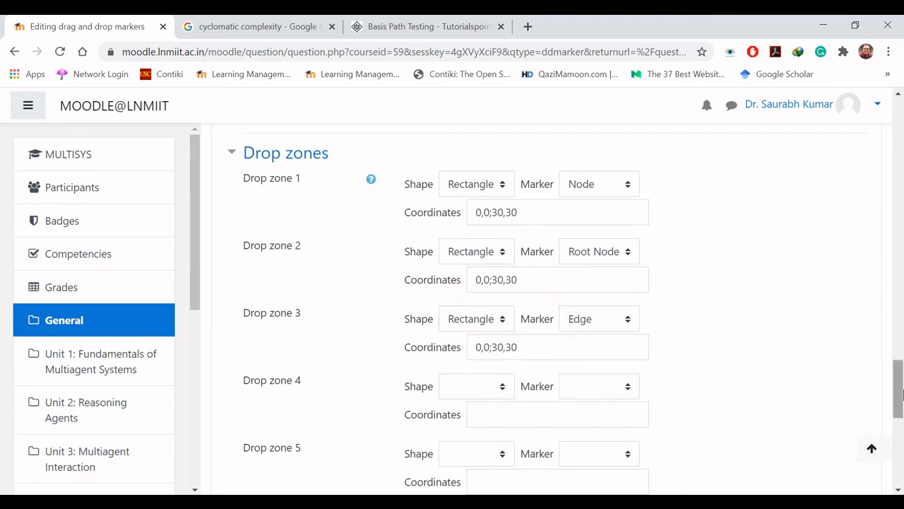
Step: Place the Edge zone, about 47 by 38, on Team Leader's upper-left arrow and the Root Node zone, about 84 by 41, at Team Leader's right end
left_click_drag(898, 384, 901, 290)
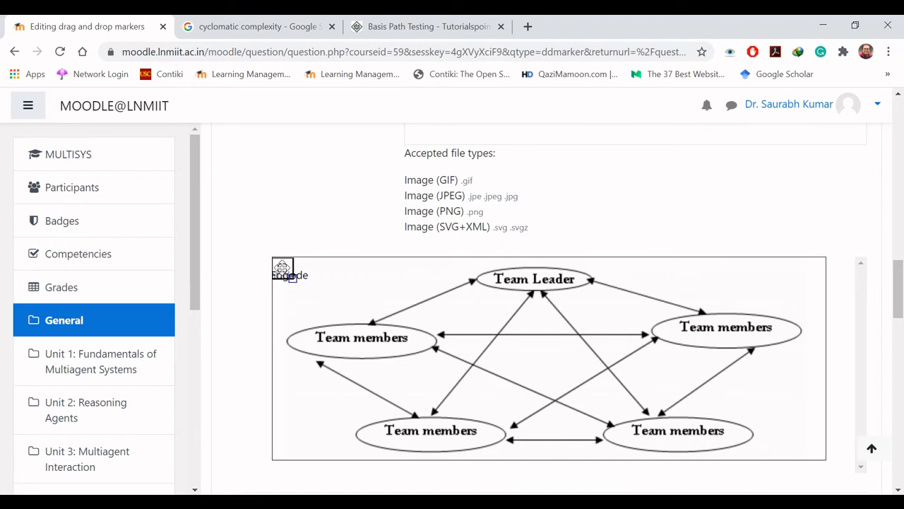
mouse_move(282, 269)
left_mouse_down()
mouse_move(343, 281)
mouse_move(368, 300)
mouse_move(438, 300)
left_mouse_up()
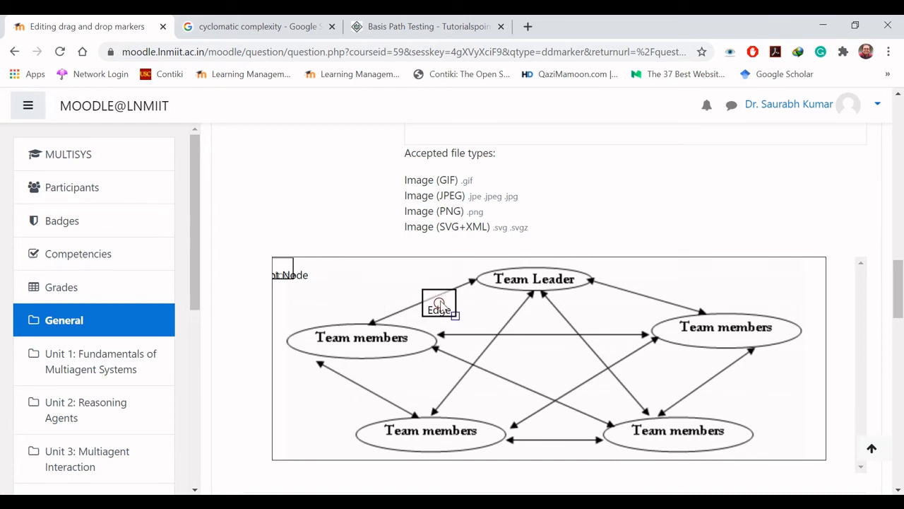
left_click(281, 268)
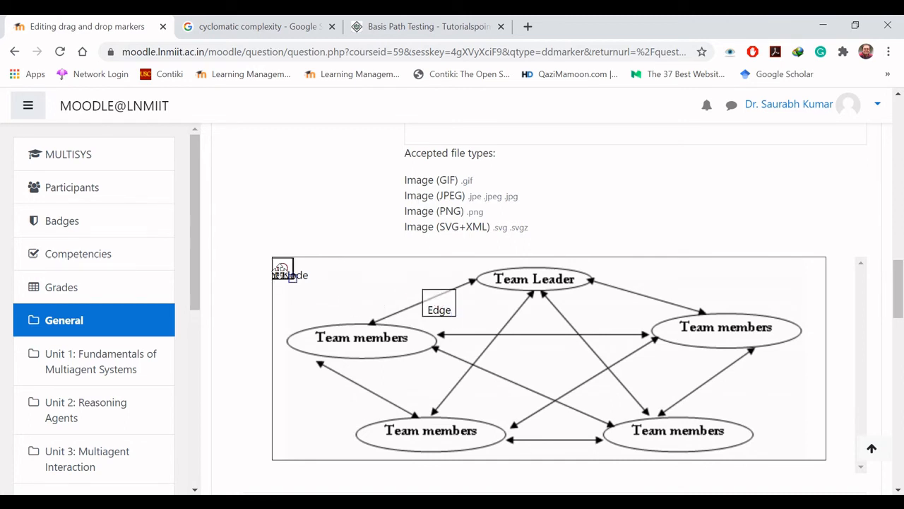
left_click_drag(281, 268, 332, 282)
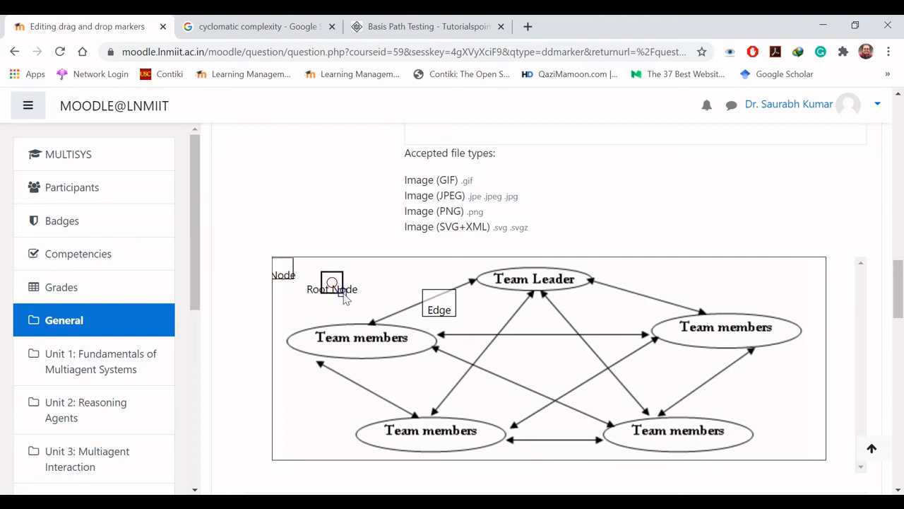
mouse_move(343, 293)
left_mouse_down()
mouse_move(373, 303)
mouse_move(600, 273)
left_mouse_up()
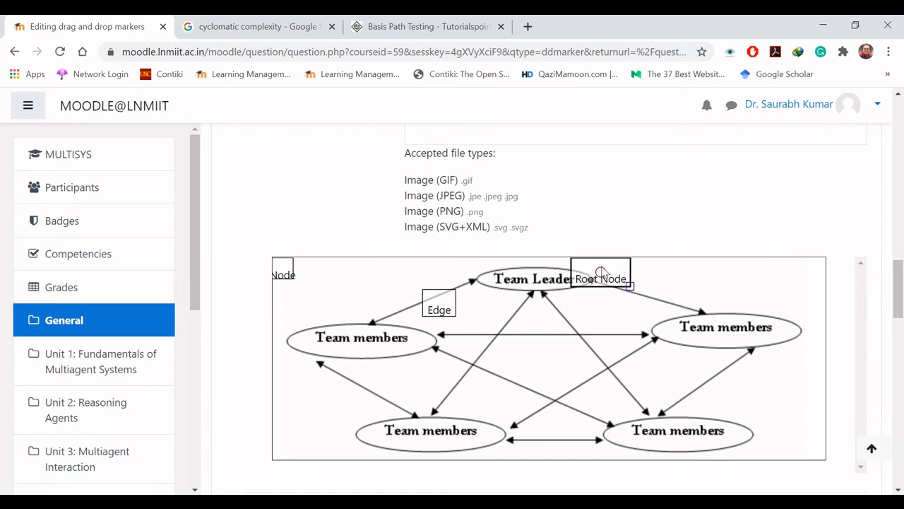
Step: Enlarge the Node drop zone to about 85 by 43, place it above the upper-right Team members oval, and check the drop zone coordinates
left_click(283, 267)
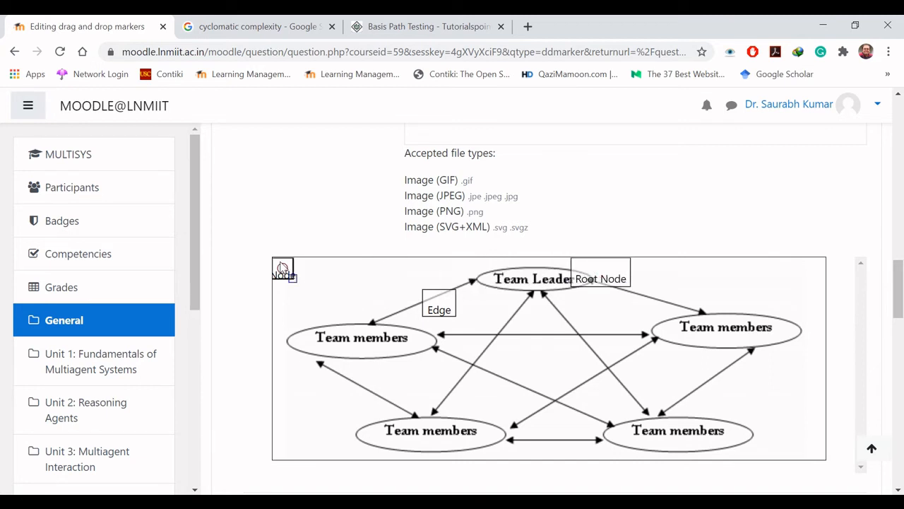
left_click_drag(293, 279, 331, 288)
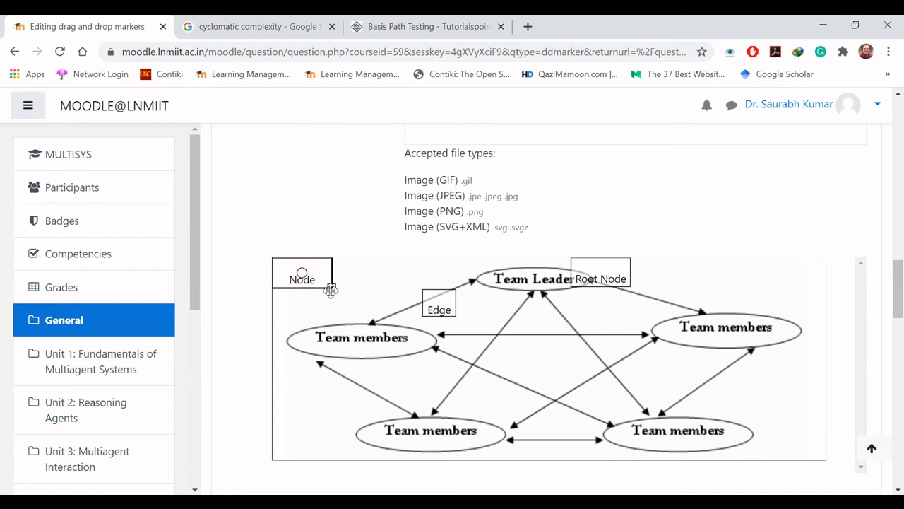
mouse_move(301, 271)
left_mouse_down()
mouse_move(736, 280)
mouse_move(750, 291)
left_mouse_up()
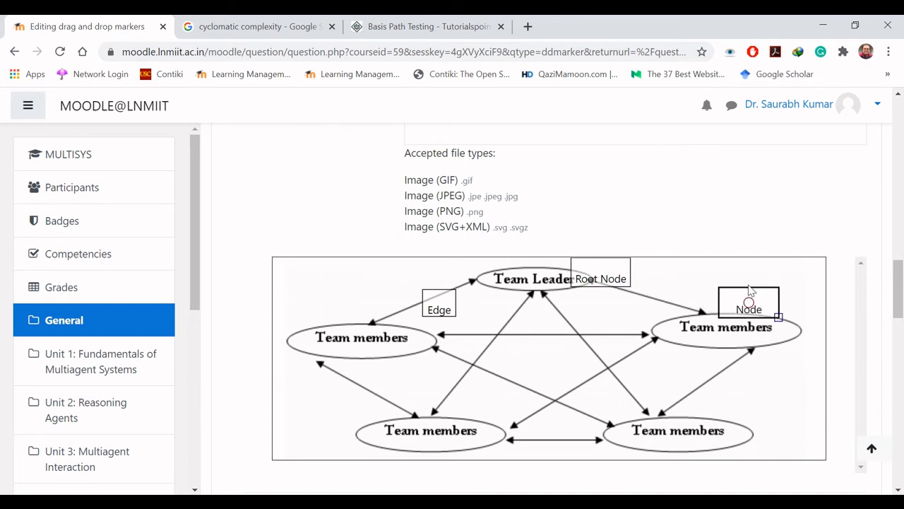
left_click_drag(898, 281, 899, 388)
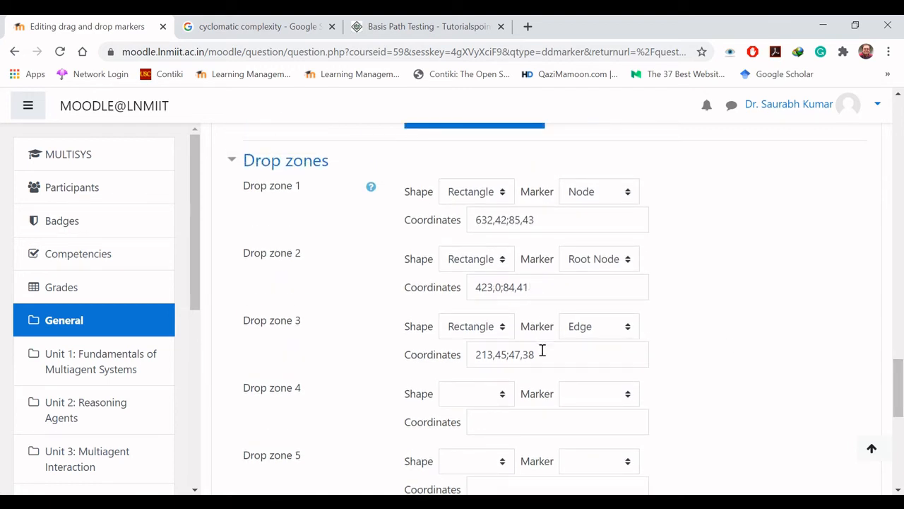
Step: Examine the penalty options for each incorrect try in the Multiple tries settings
left_click_drag(898, 400, 898, 463)
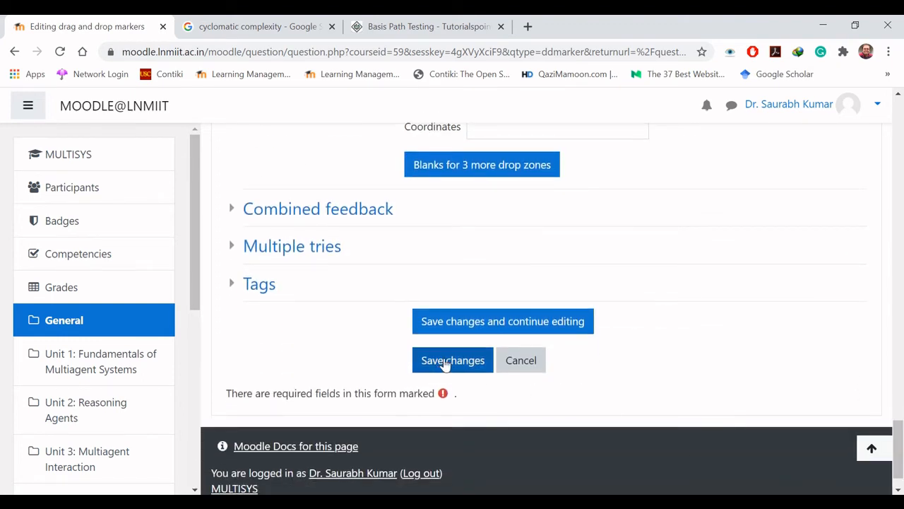
left_click(233, 248)
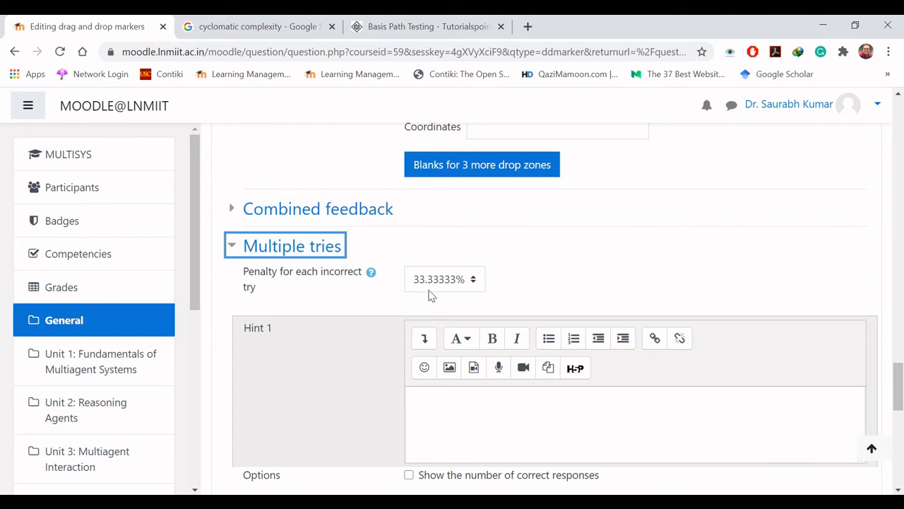
left_click(469, 286)
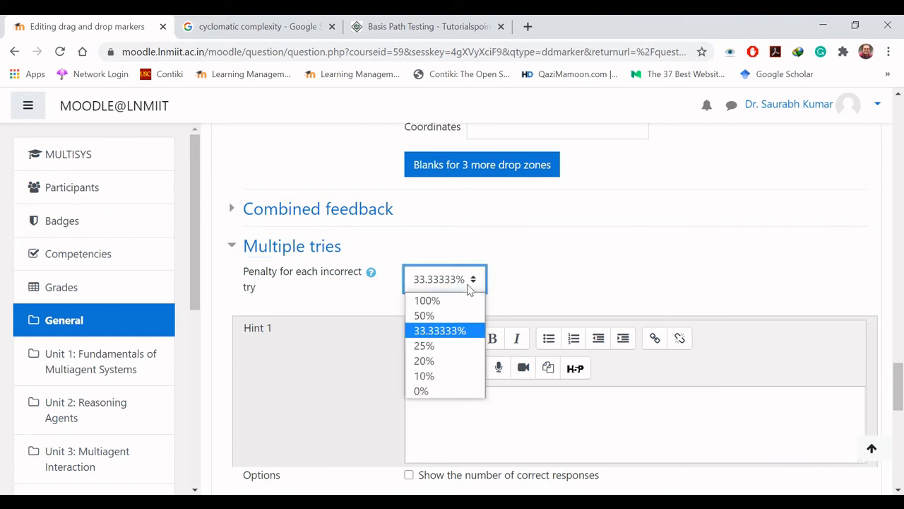
left_click(469, 286)
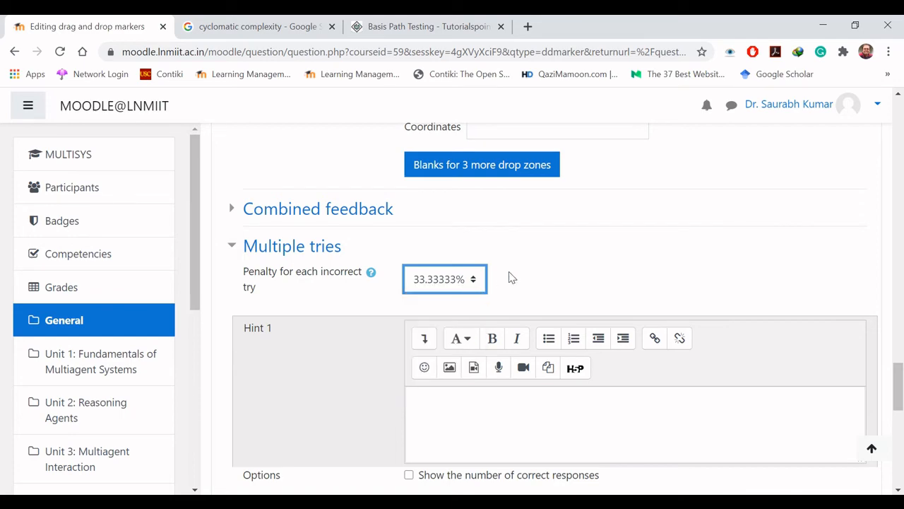
left_click(548, 277)
Step: Save the question and open a preview of Drag and Drop Markers
left_click_drag(900, 385, 900, 459)
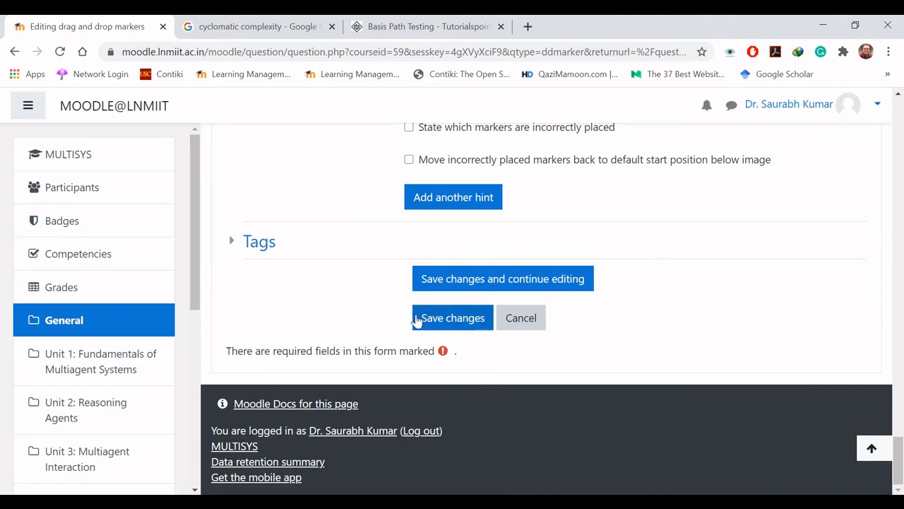
left_click(470, 319)
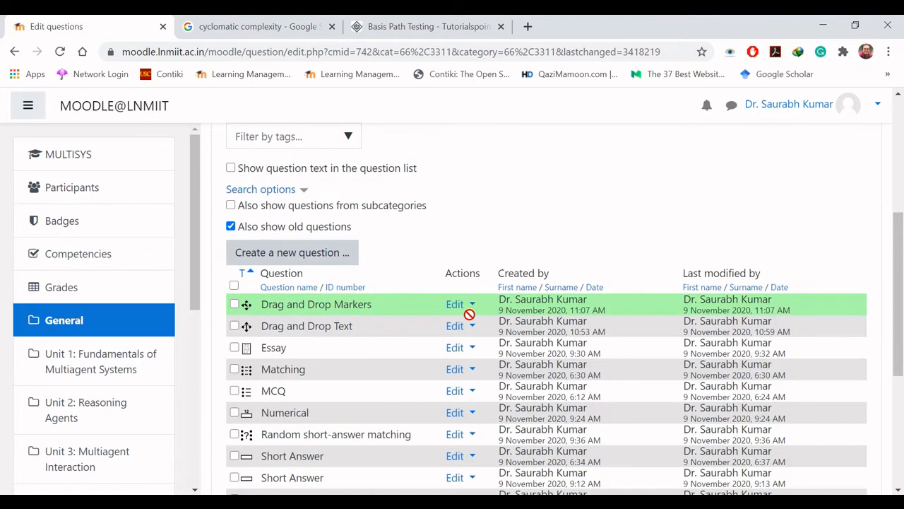
left_click(463, 308)
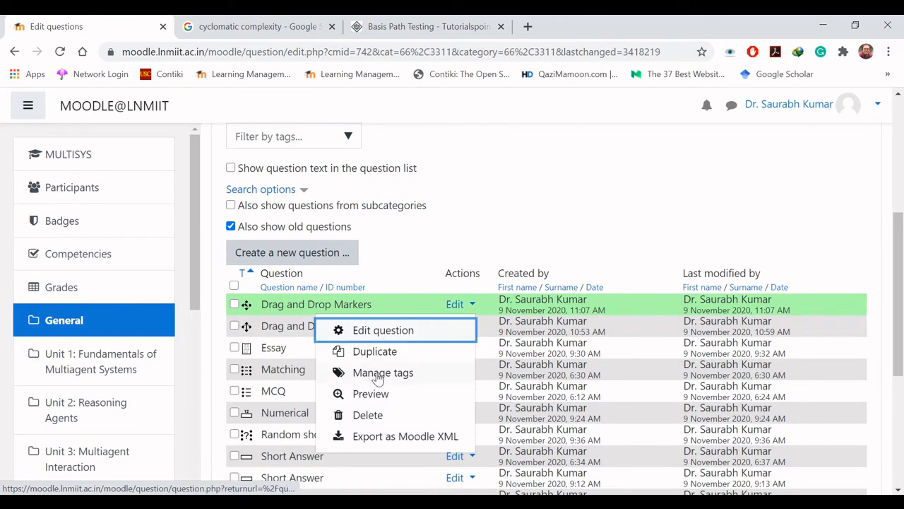
left_click(391, 398)
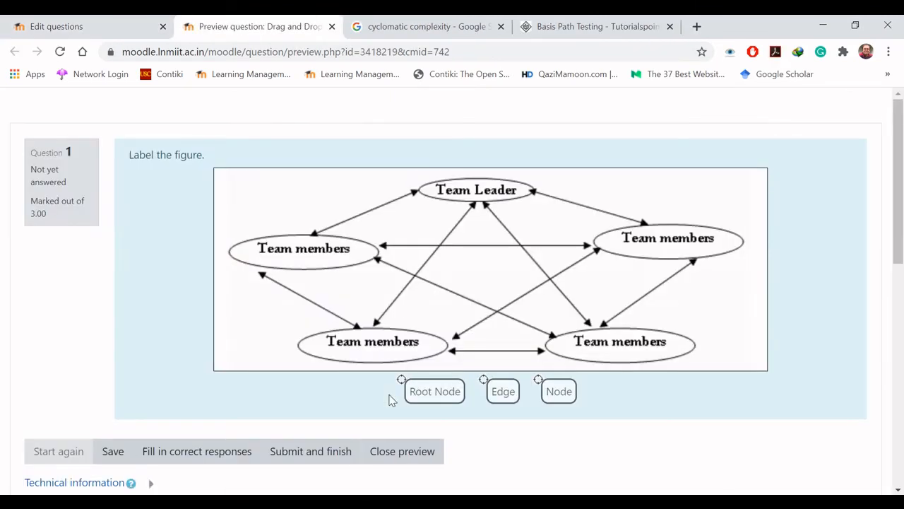
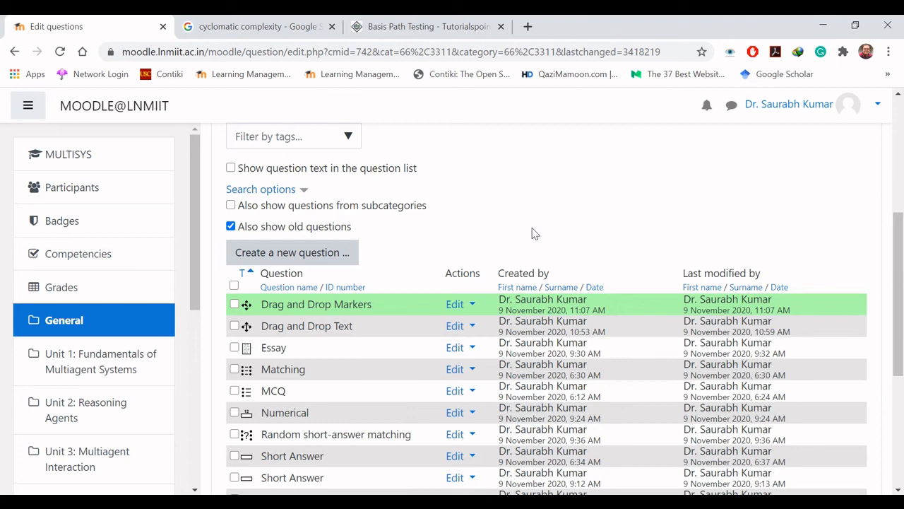
Step: Add a new question of the type Drag and drop onto image to the question bank
left_click(291, 252)
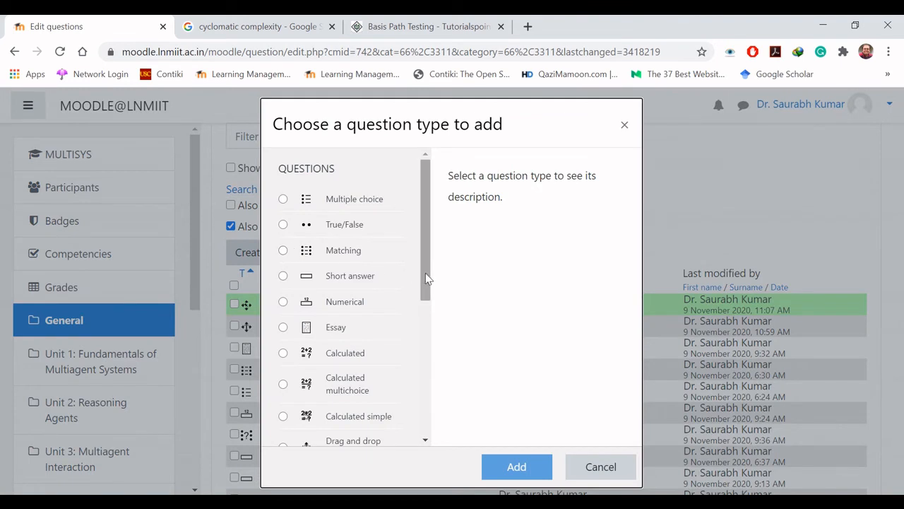
left_click_drag(425, 277, 432, 395)
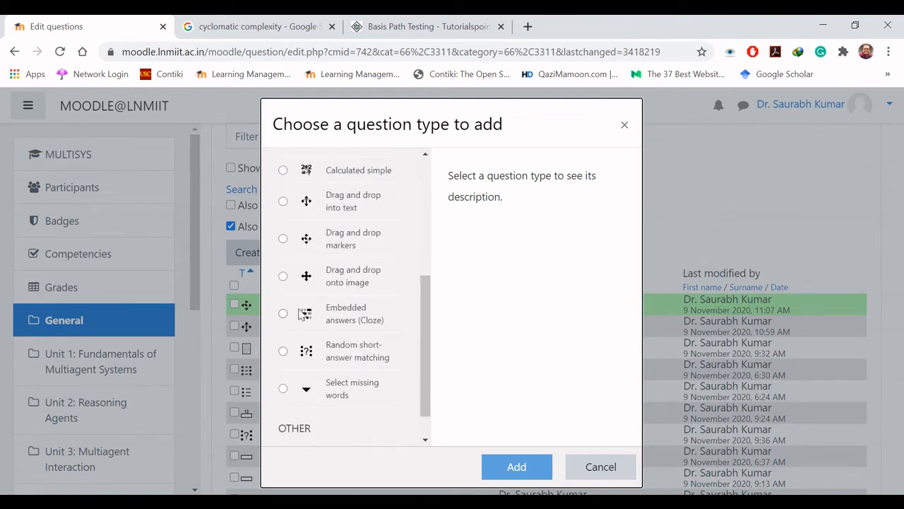
left_click(283, 277)
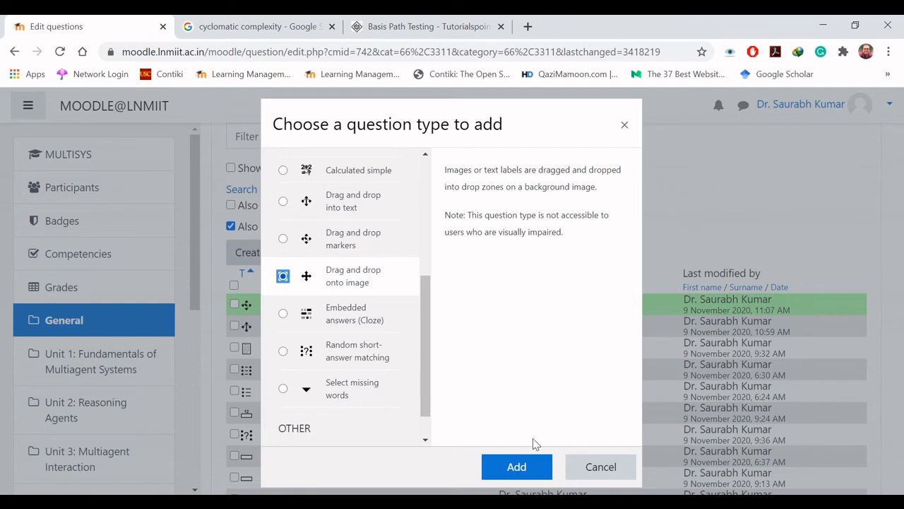
left_click(519, 467)
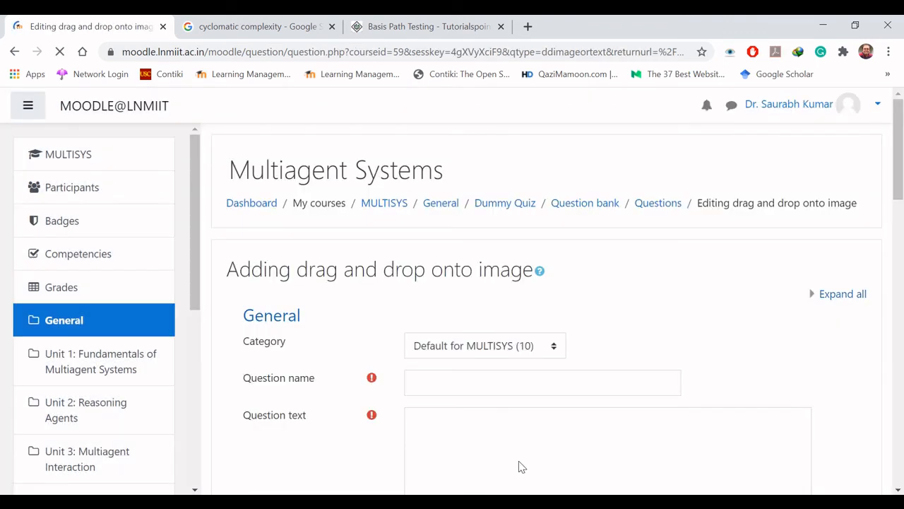
Step: Fill in the general details: question name "Drag and Drop Images", question text "Label the image." and default mark 4
left_click(513, 385)
type("Drag and Drop Images")
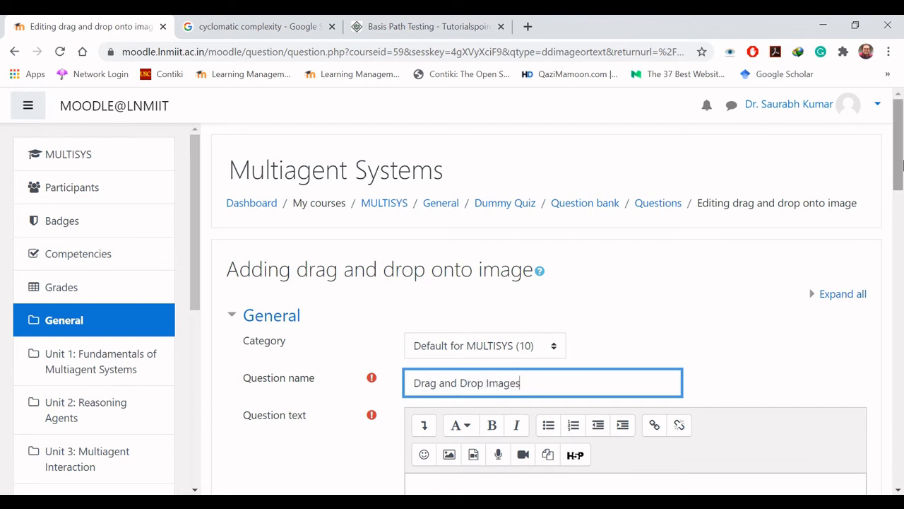
left_click_drag(902, 165, 903, 217)
left_click(557, 253)
type("La")
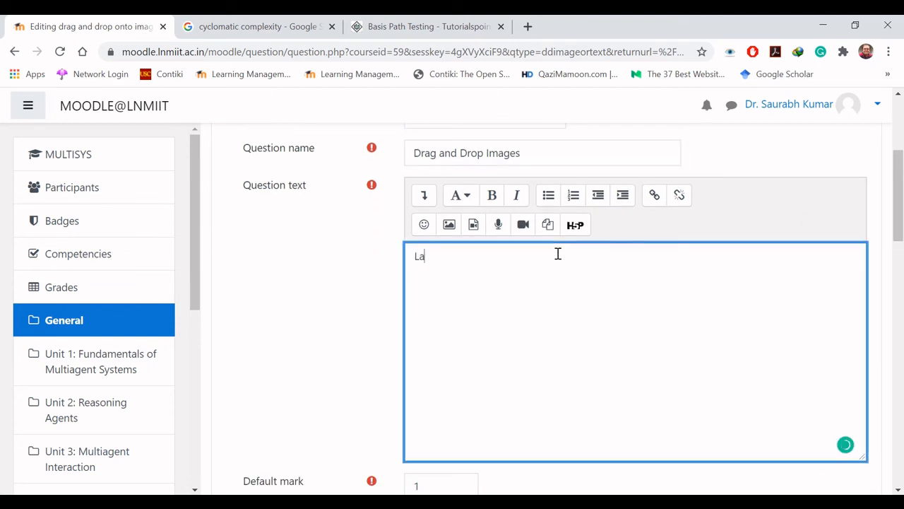
type("bel the image.")
left_click_drag(900, 171, 902, 248)
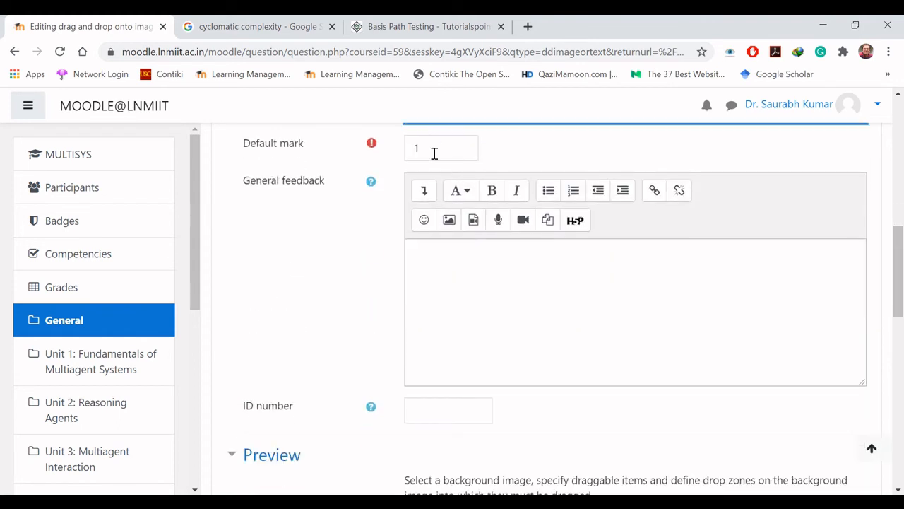
left_click_drag(435, 153, 392, 159)
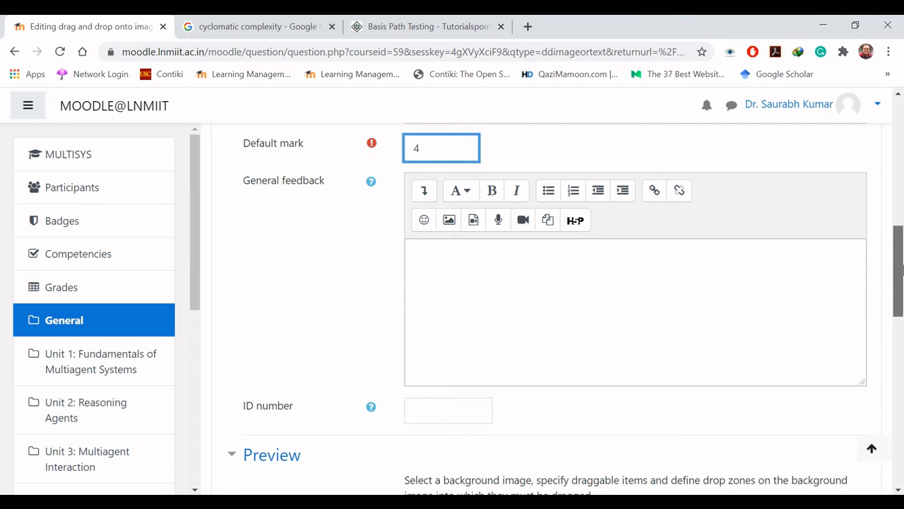
left_click_drag(900, 272, 900, 330)
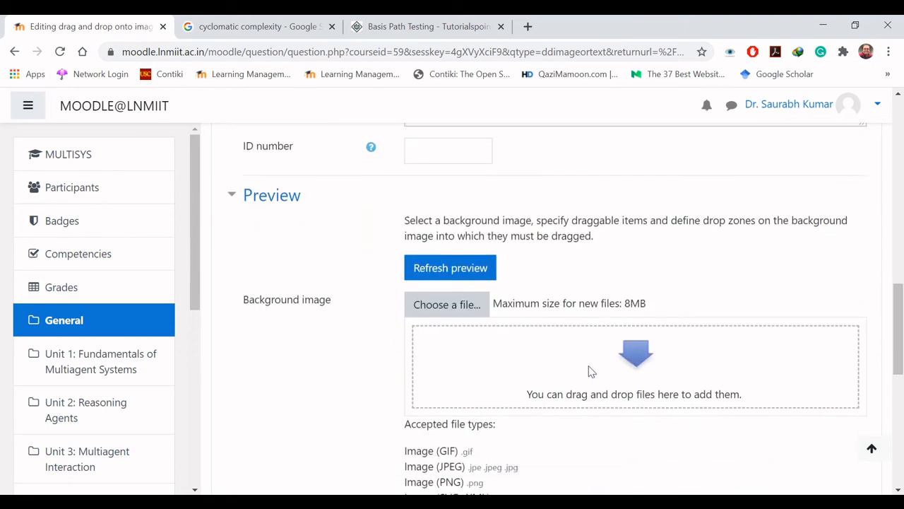
left_click(466, 313)
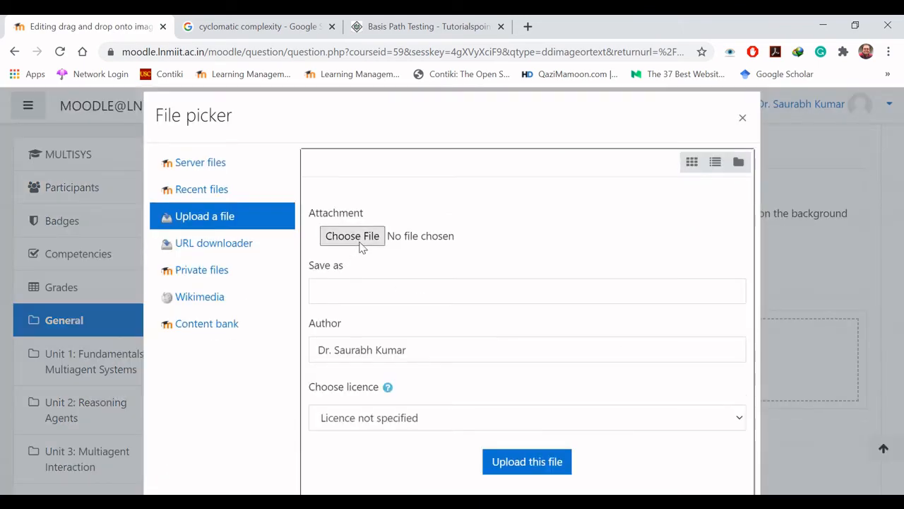
left_click(360, 244)
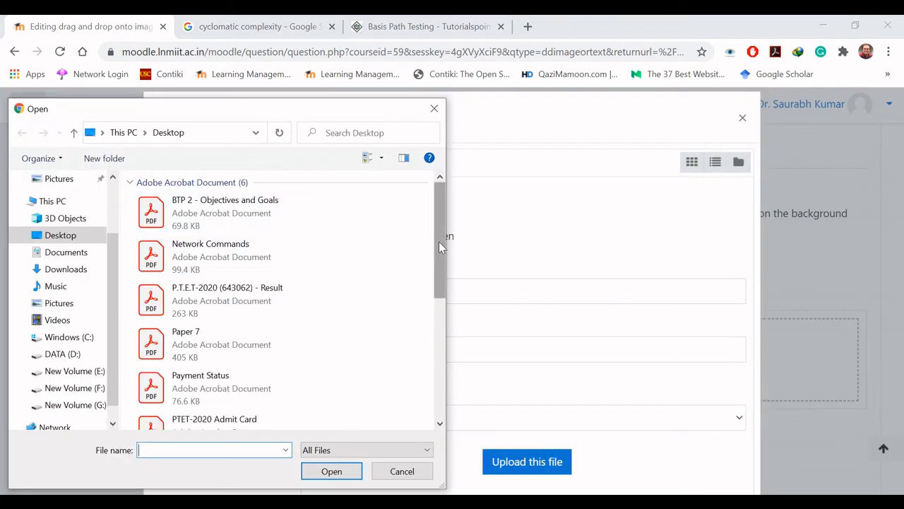
left_click_drag(438, 242, 439, 374)
double_click(259, 283)
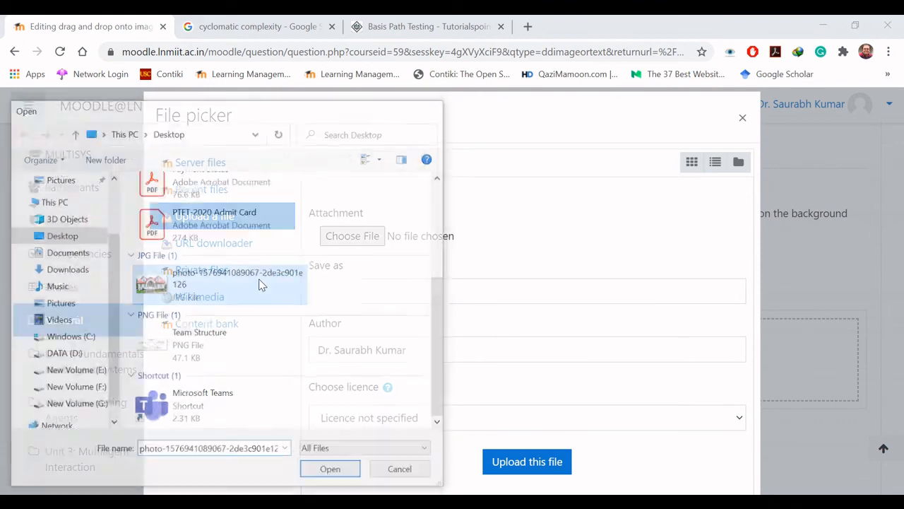
left_click(539, 462)
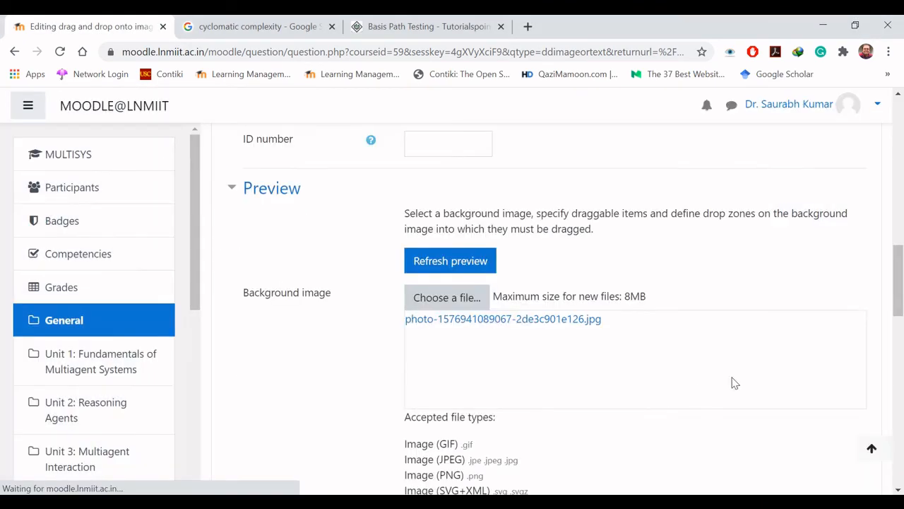
mouse_move(896, 318)
left_mouse_down()
mouse_move(900, 403)
mouse_move(899, 323)
left_mouse_up()
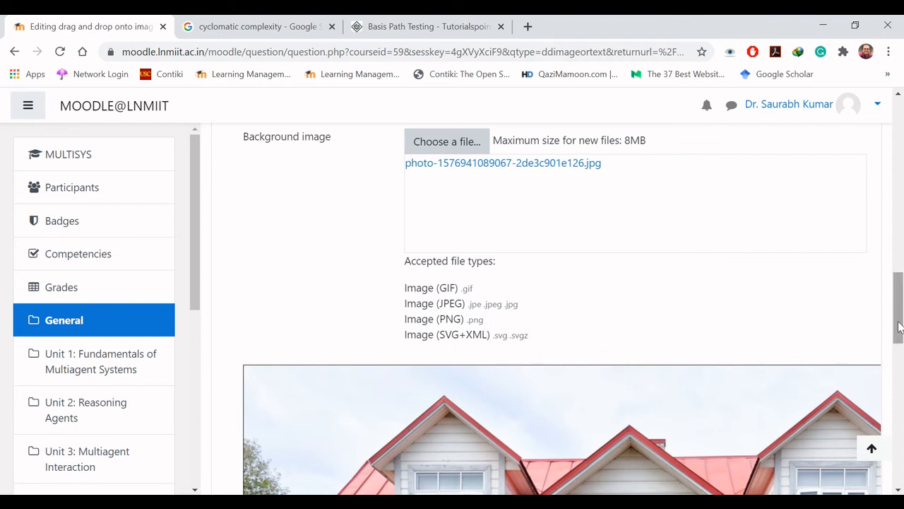
Step: Enable shuffling of the drag items each time the question is attempted
left_click_drag(899, 325, 900, 416)
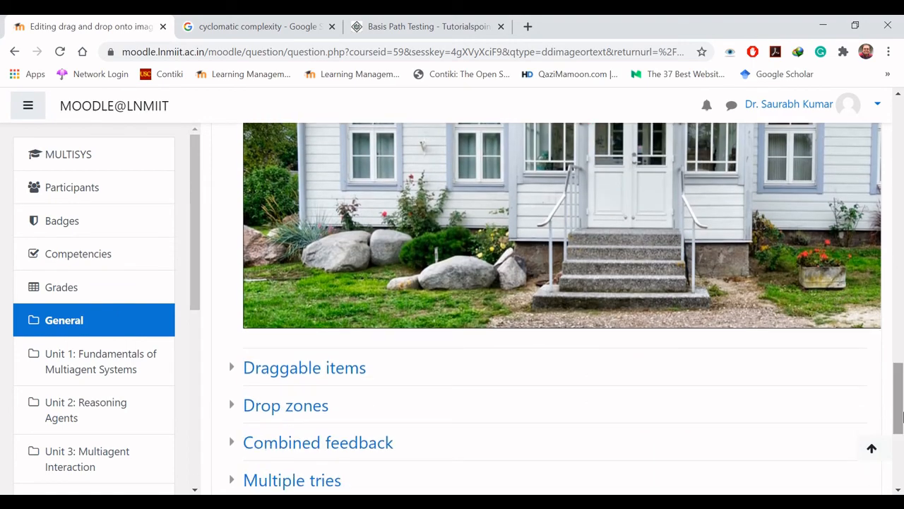
left_click(233, 368)
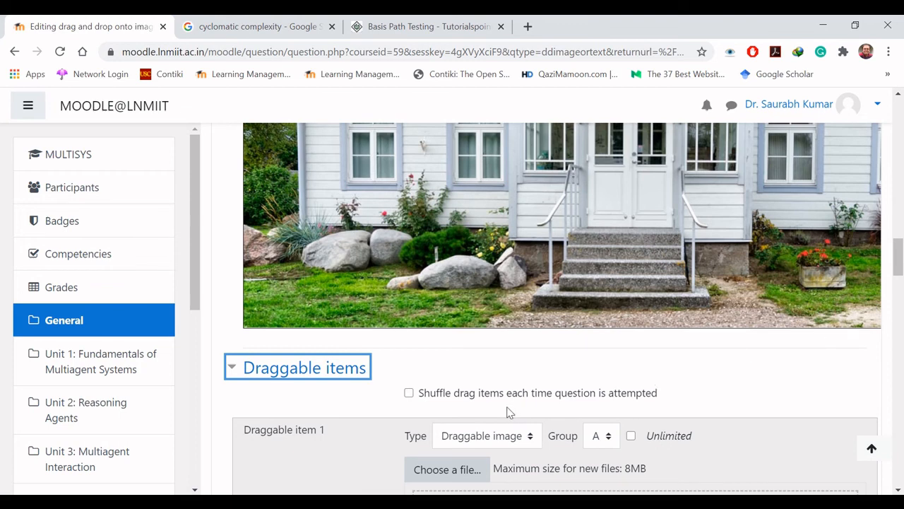
left_click(408, 393)
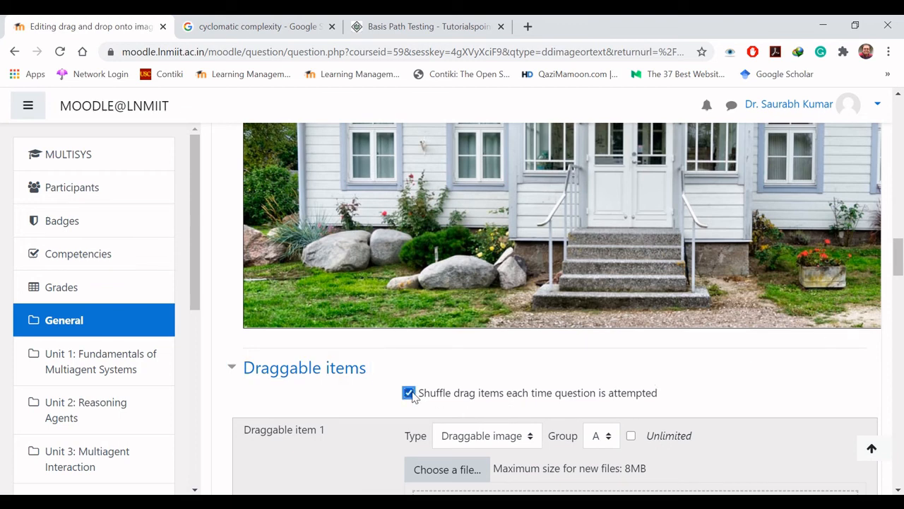
left_click(530, 439)
left_click(531, 440)
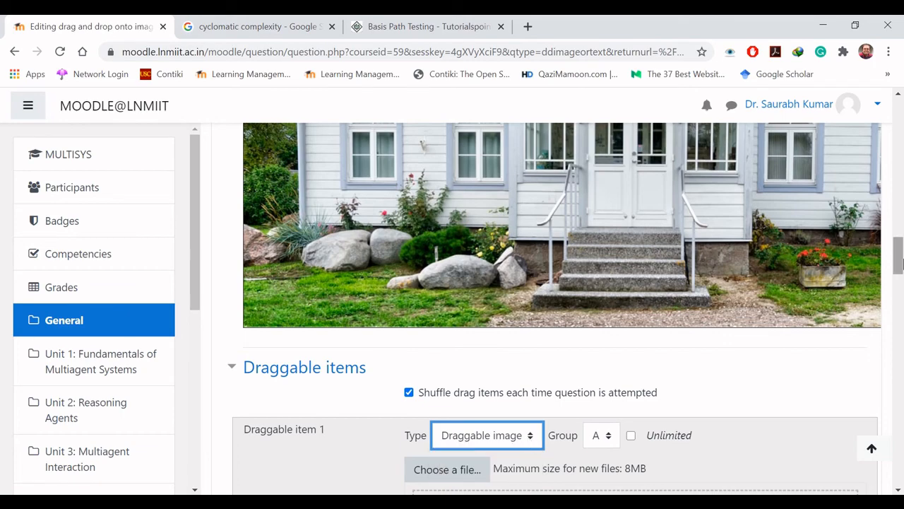
Step: Make draggable item 1 a Draggable text item with the text "Window"
left_click_drag(899, 254, 900, 276)
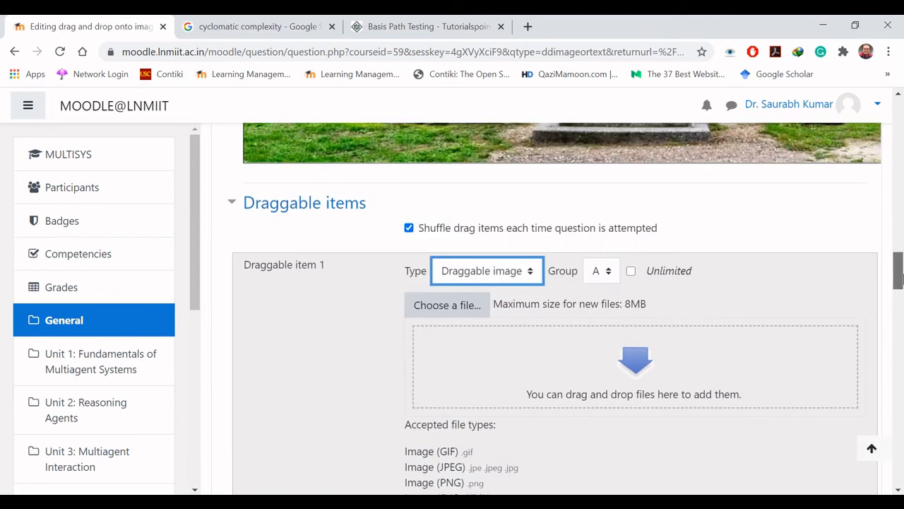
left_click(531, 276)
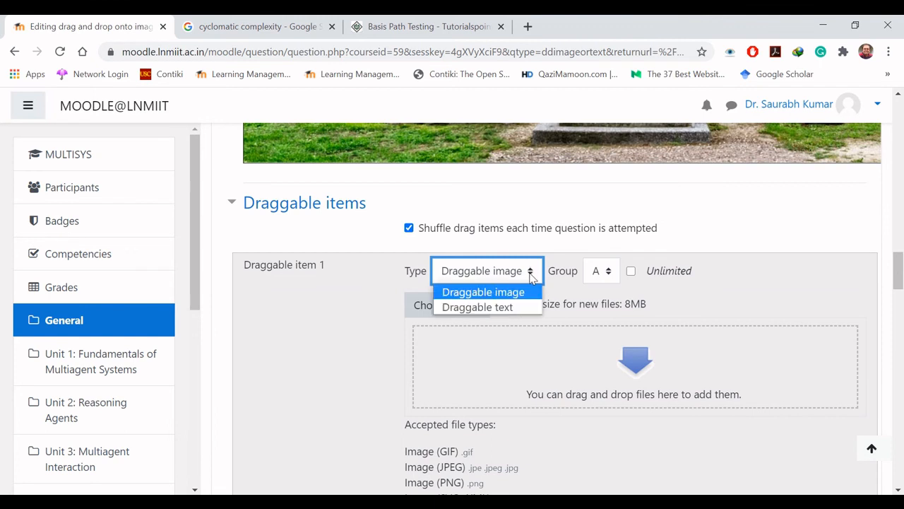
left_click(499, 307)
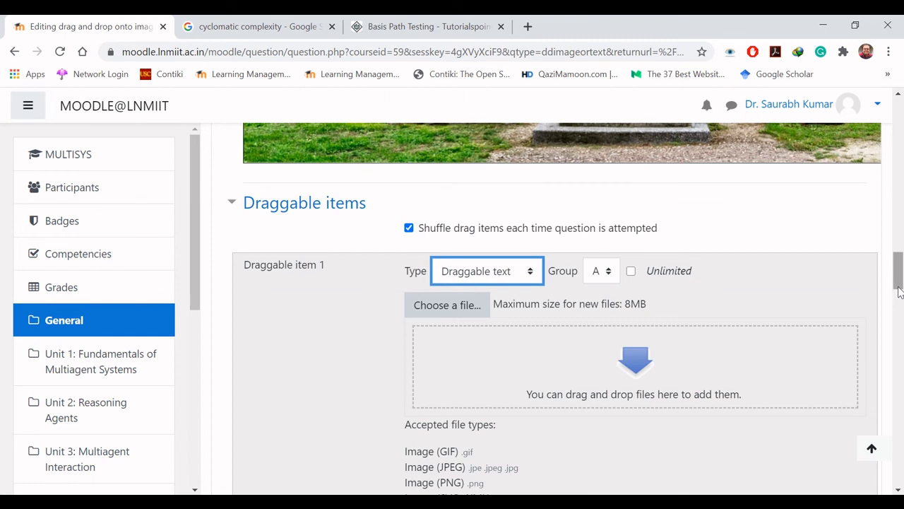
scroll(899, 294, "down", 3)
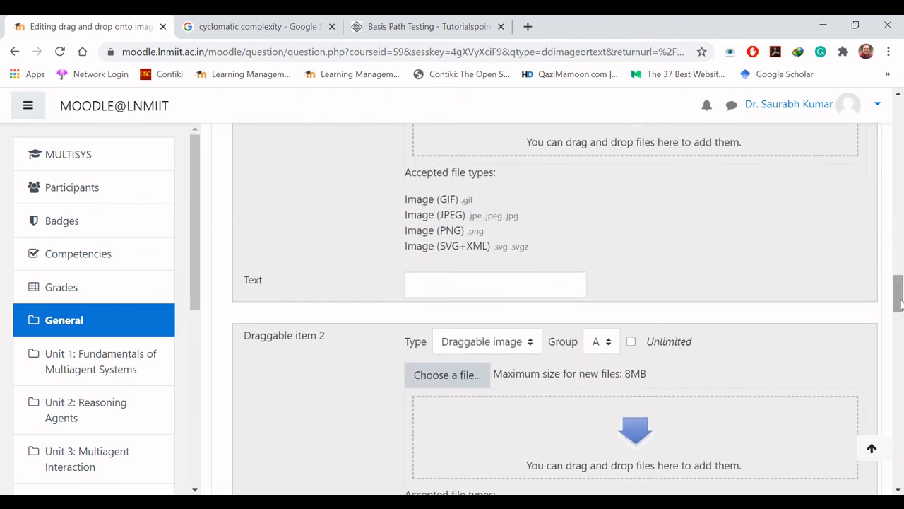
left_click(513, 282)
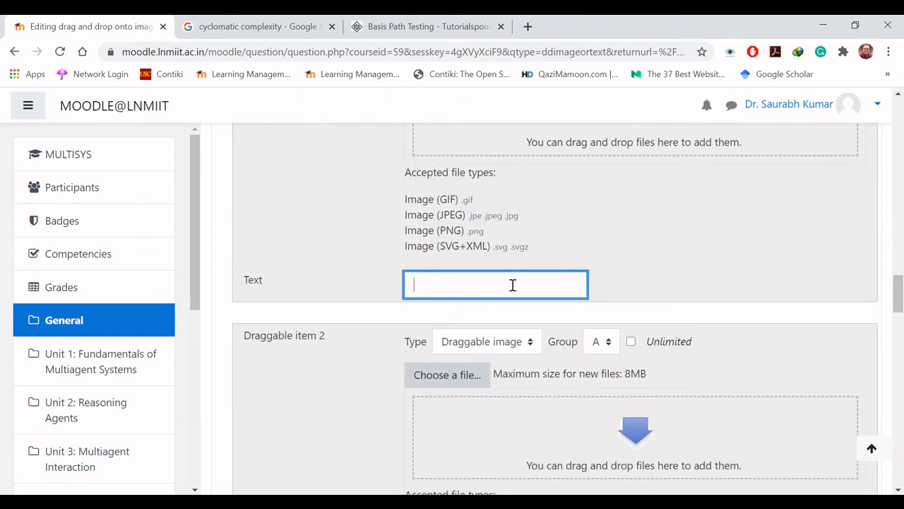
type("Window")
Step: Set draggable item 2 to Draggable text and enter "Porch" as its text
mouse_move(899, 290)
left_mouse_down()
mouse_move(899, 223)
mouse_move(900, 315)
mouse_move(899, 305)
left_mouse_up()
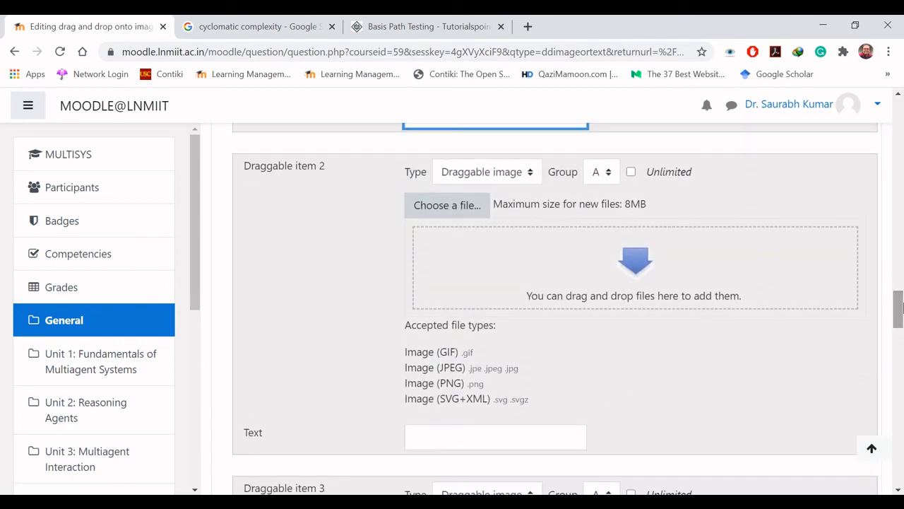
left_click(517, 176)
left_click(514, 209)
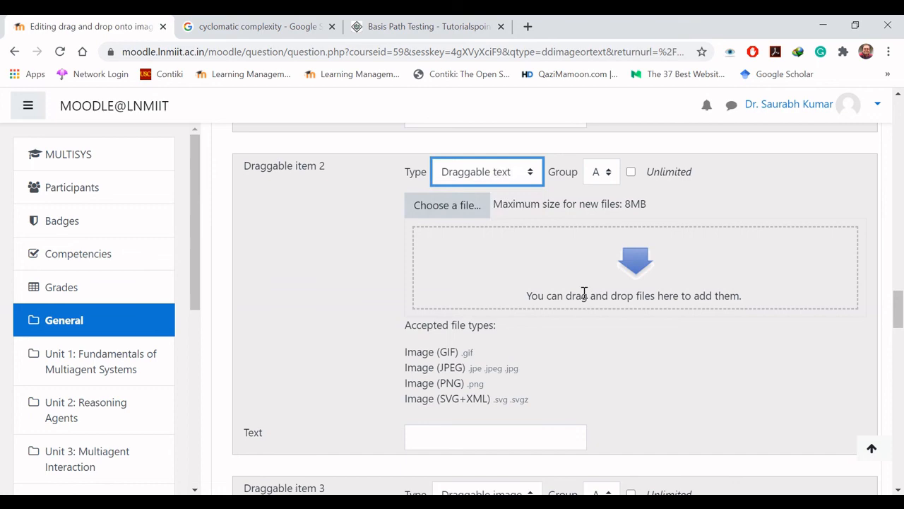
left_click(517, 439)
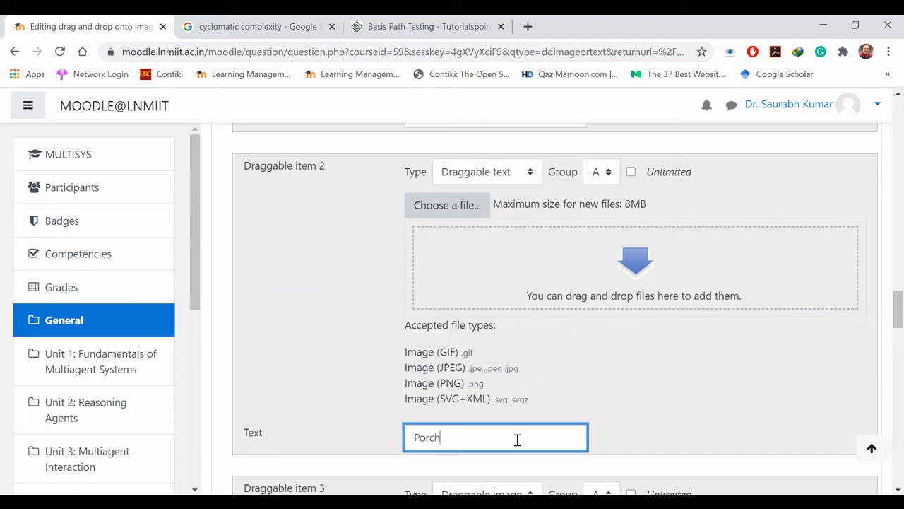
Step: Define draggable item 3 as Draggable text reading "Roof"
left_click_drag(898, 325, 899, 347)
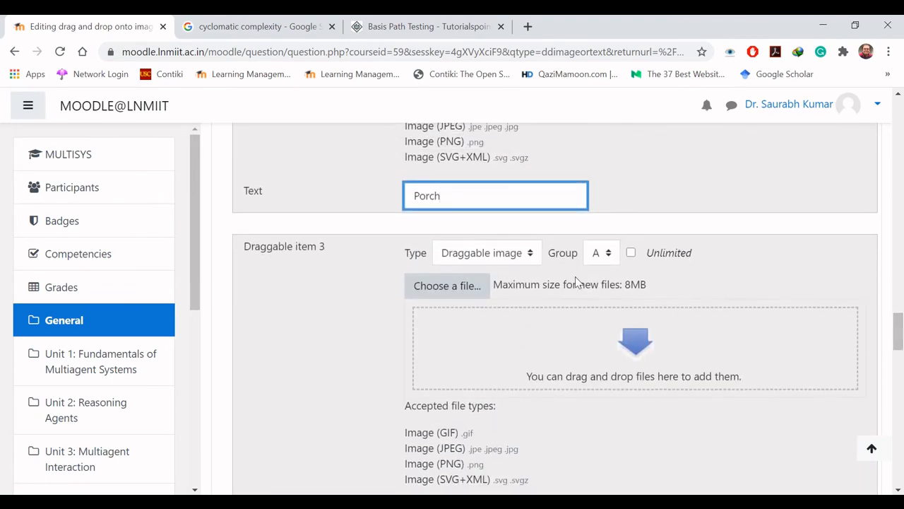
left_click(533, 253)
left_click(516, 288)
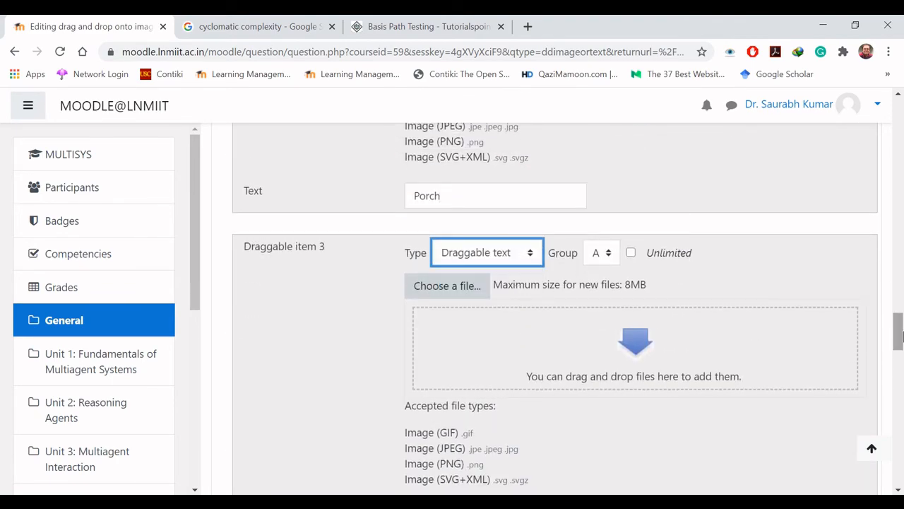
scroll(518, 292, "down", 3)
left_click(518, 293)
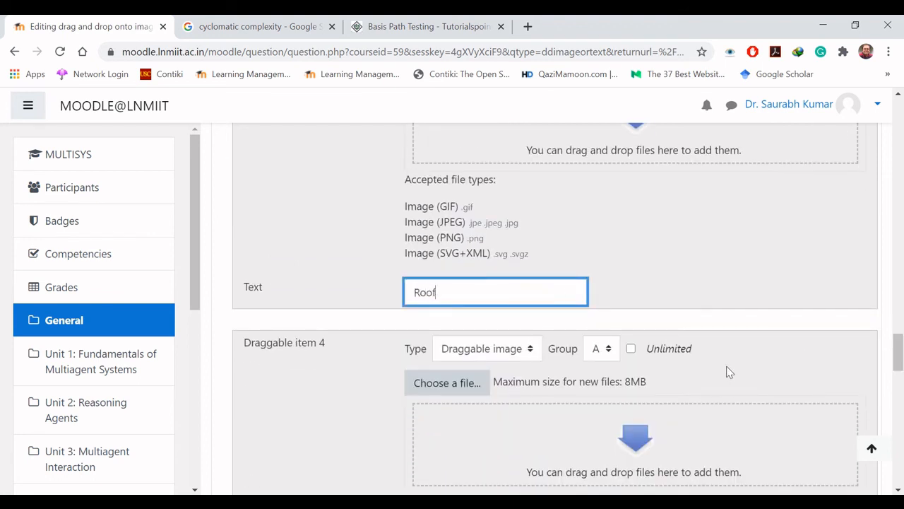
Step: Change draggable item 4 to Draggable text and give it the text "Lawn"
left_click_drag(897, 356, 900, 378)
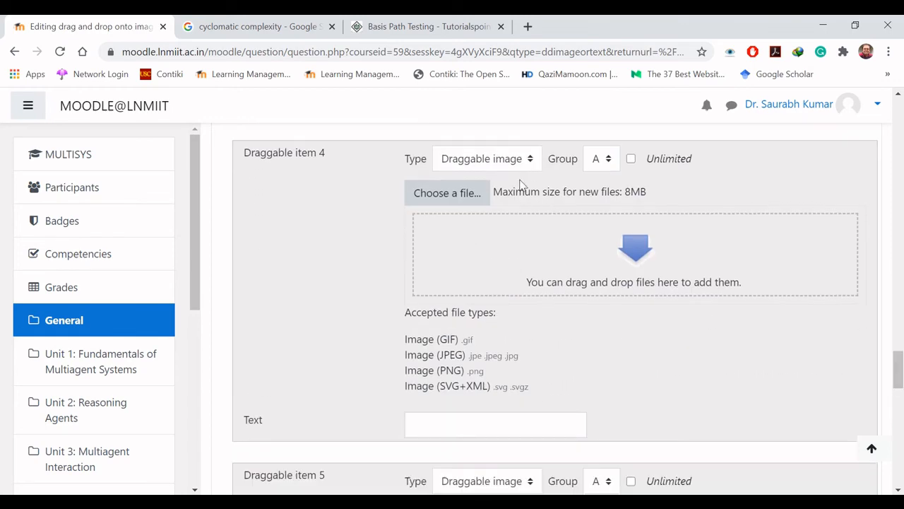
left_click(515, 159)
left_click(502, 194)
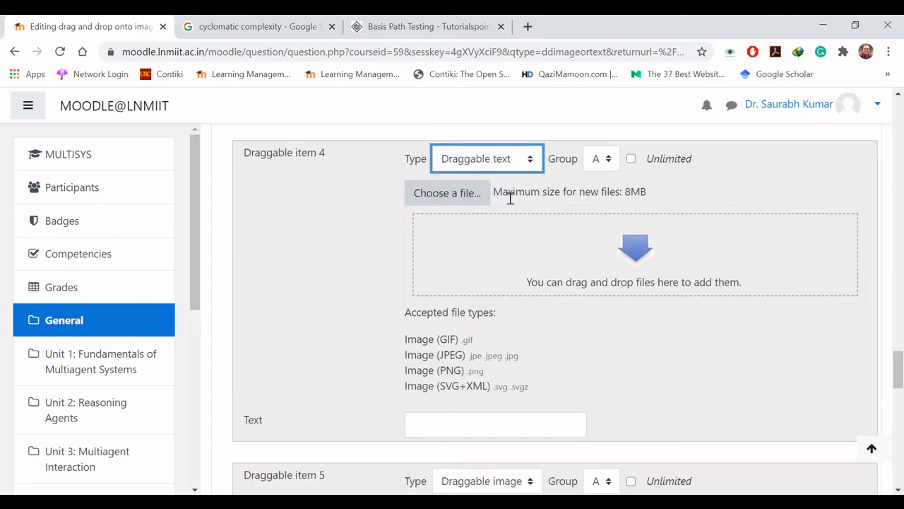
left_click(530, 426)
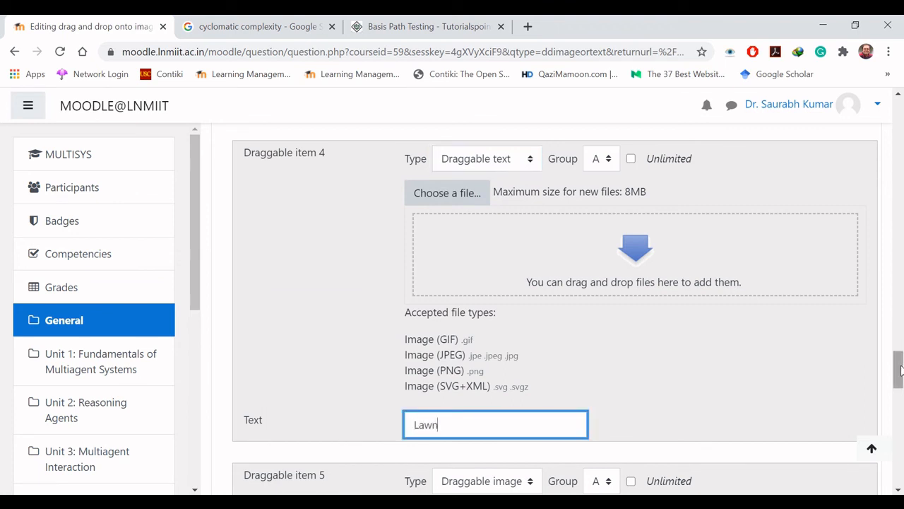
Step: Expand the Drop zones settings and assign the Window item to drop zone 1
left_click_drag(899, 370, 899, 470)
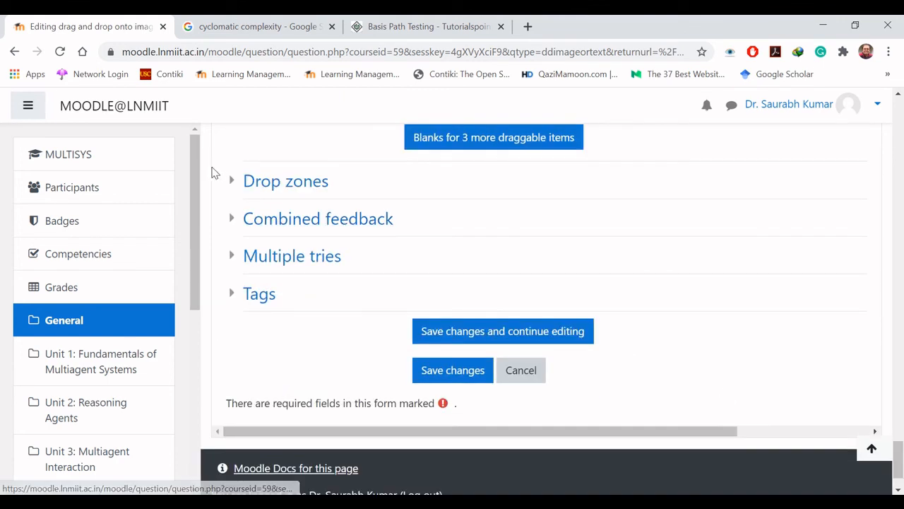
left_click(231, 182)
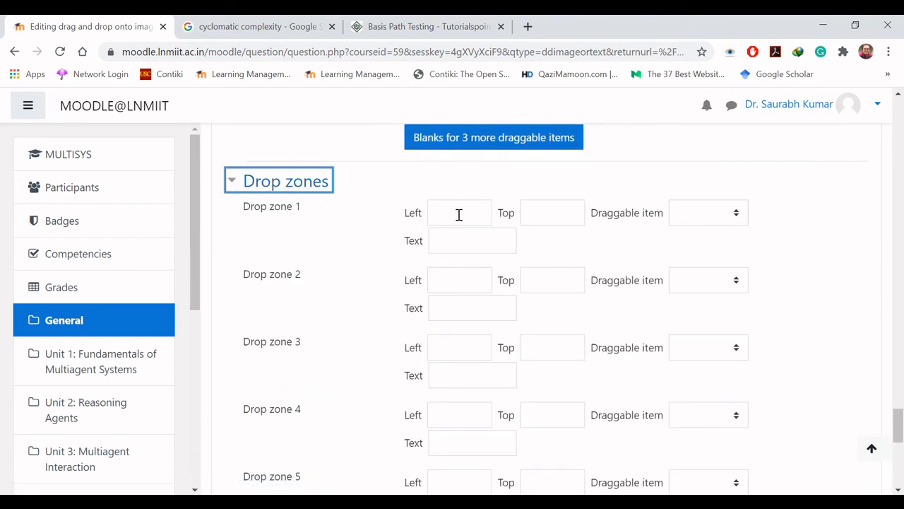
left_click(724, 212)
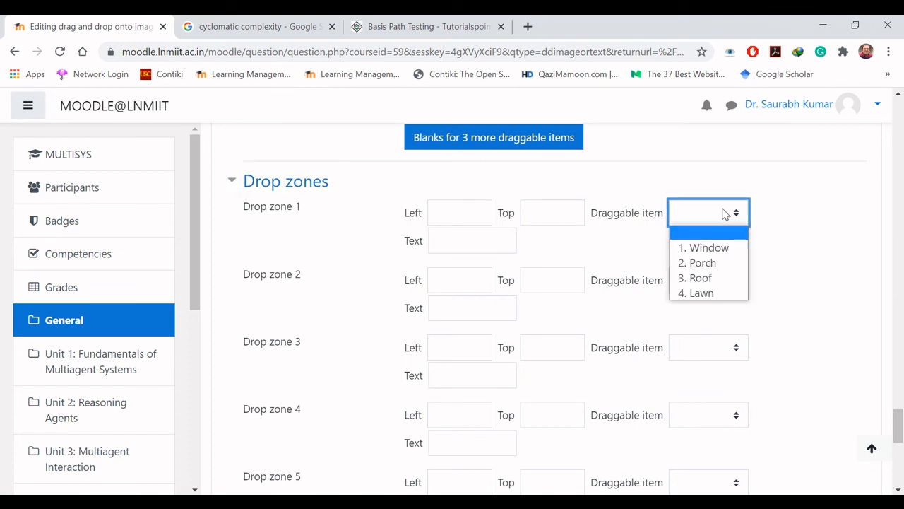
left_click(723, 248)
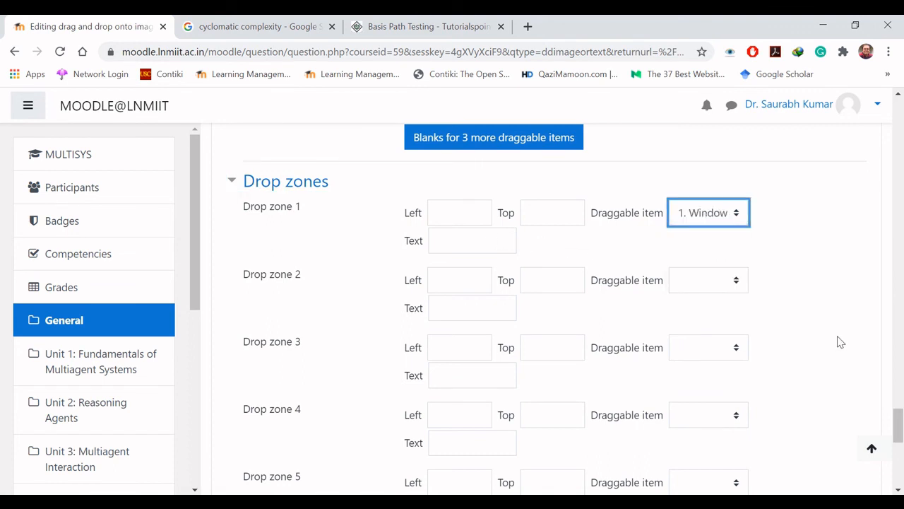
Step: Place the Window label on the house image just above the left dormer window, at about left 271, top 119
left_click_drag(898, 424, 899, 227)
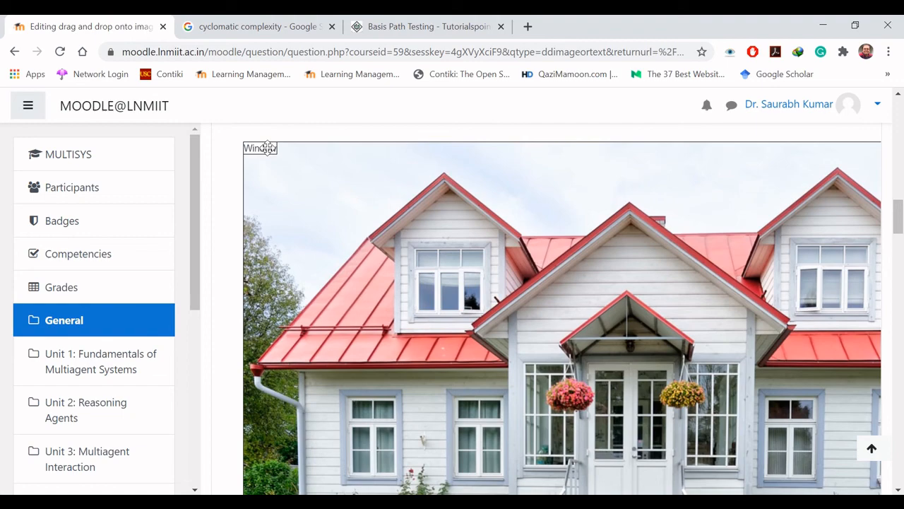
left_click_drag(267, 147, 460, 233)
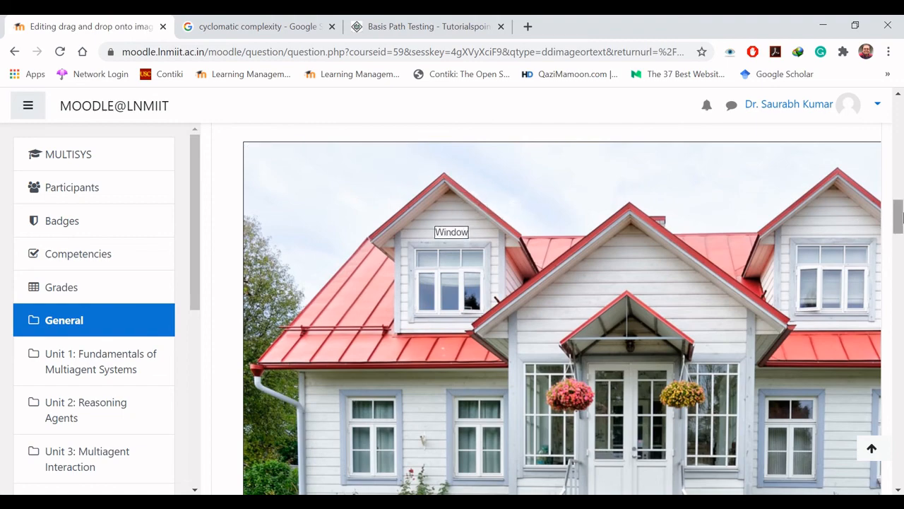
Step: Assign the Porch, Roof and Lawn items to drop zones 2, 3 and 4 respectively
left_click_drag(898, 216, 898, 360)
left_click_drag(899, 360, 898, 429)
left_click(735, 261)
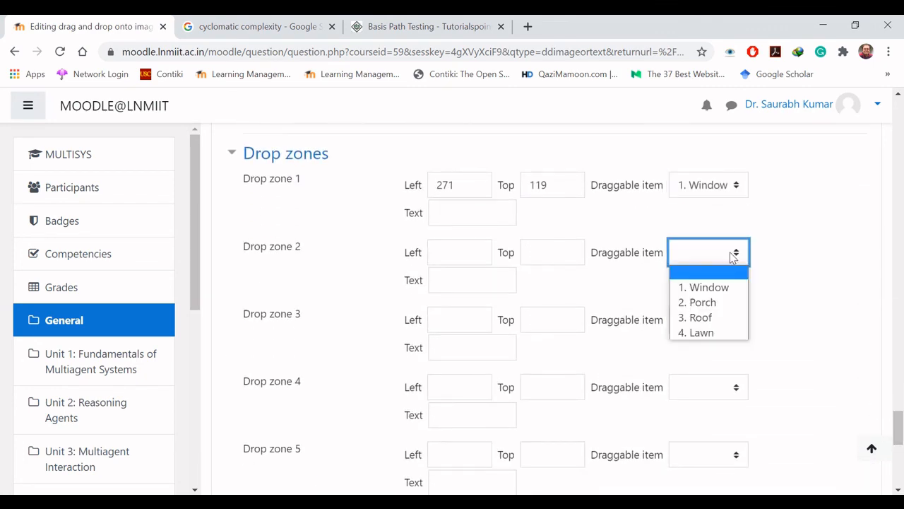
left_click(717, 302)
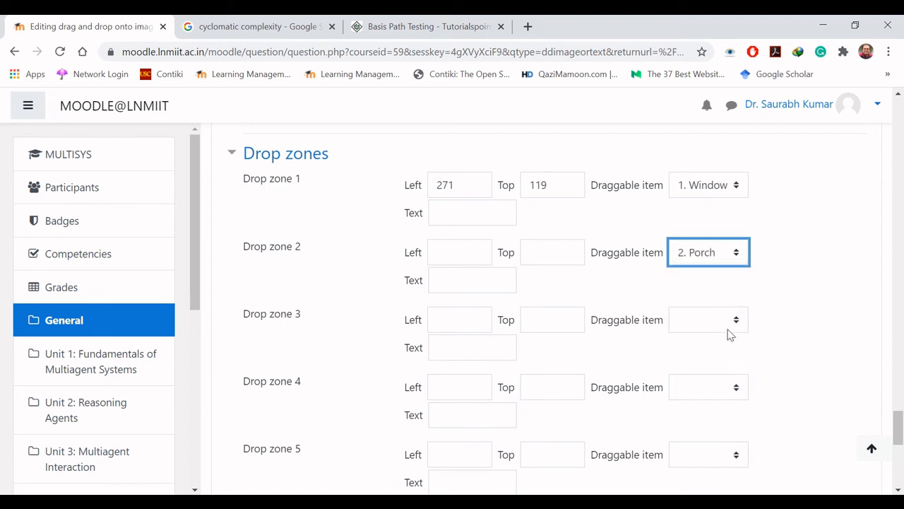
left_click(730, 324)
left_click(722, 386)
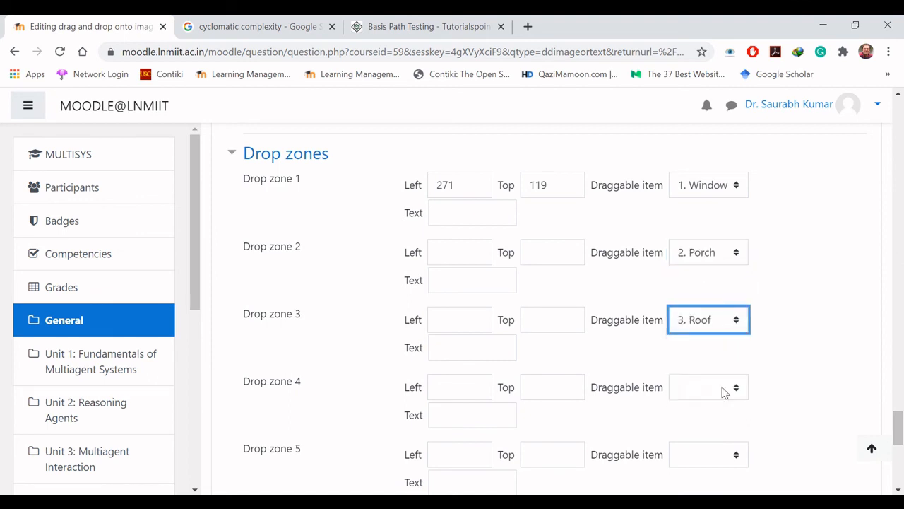
left_click(723, 389)
left_click(726, 465)
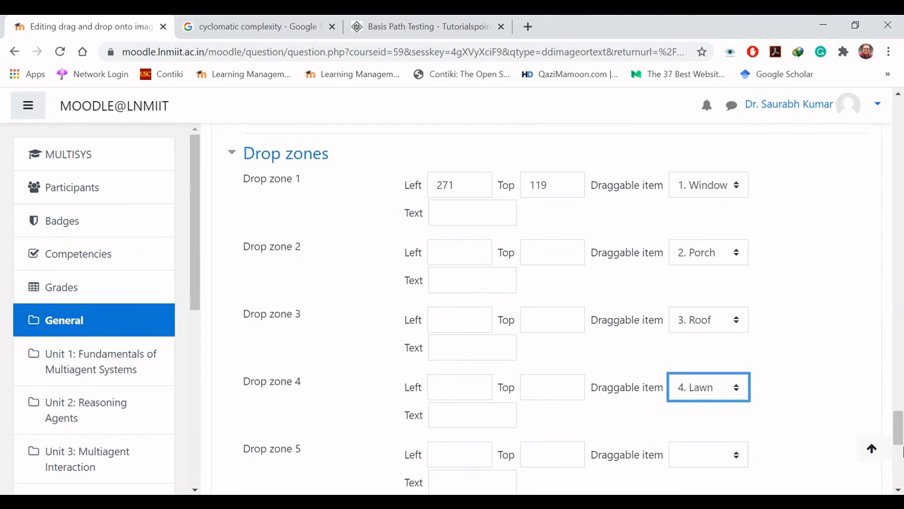
Step: Place the Lawn label on the grass beside the rocks in front of the house
left_click_drag(899, 431, 899, 219)
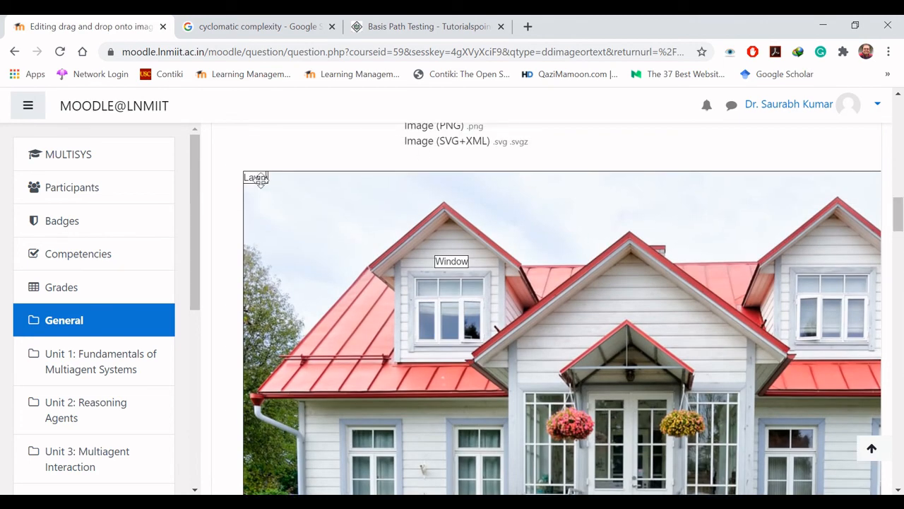
left_click_drag(253, 177, 280, 215)
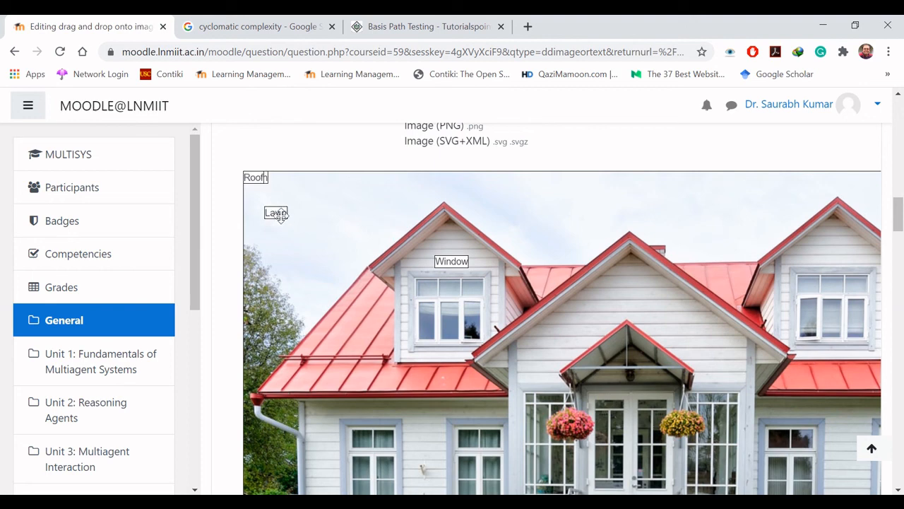
left_click_drag(899, 218, 901, 225)
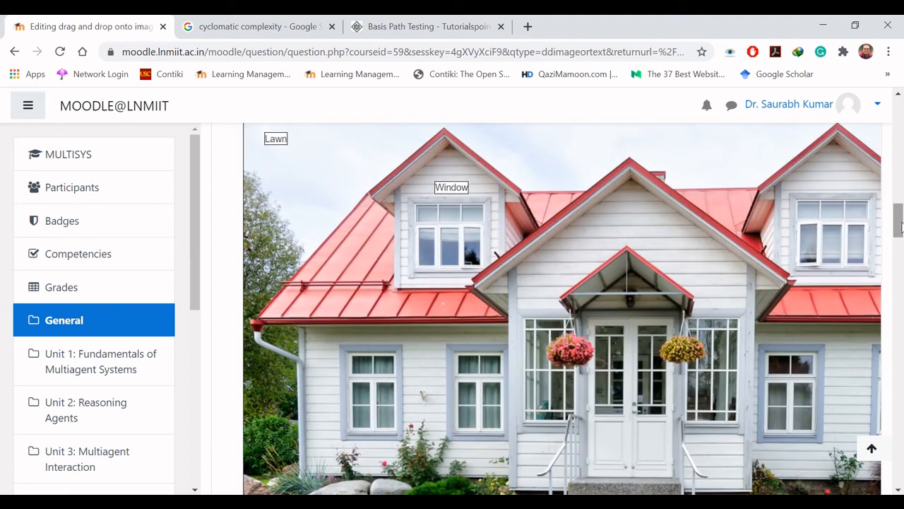
left_click_drag(279, 139, 428, 379)
left_click_drag(902, 227, 901, 242)
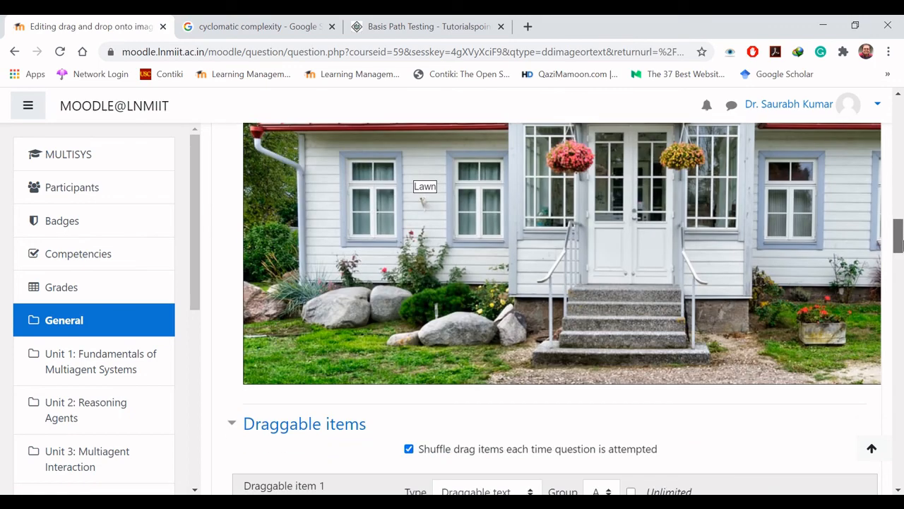
left_click_drag(424, 186, 369, 327)
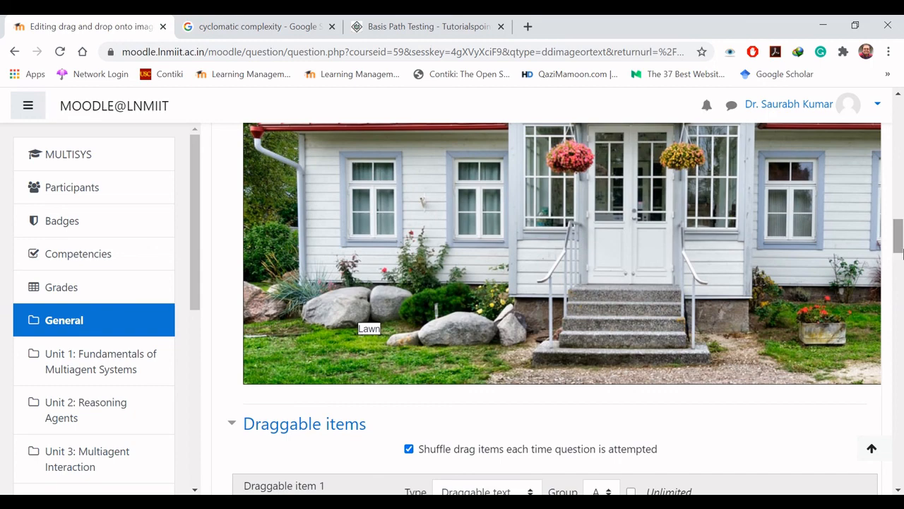
Step: Place the Roof label on the red roof right of the central gable and the Porch label above the entrance steps
left_click_drag(902, 250, 902, 228)
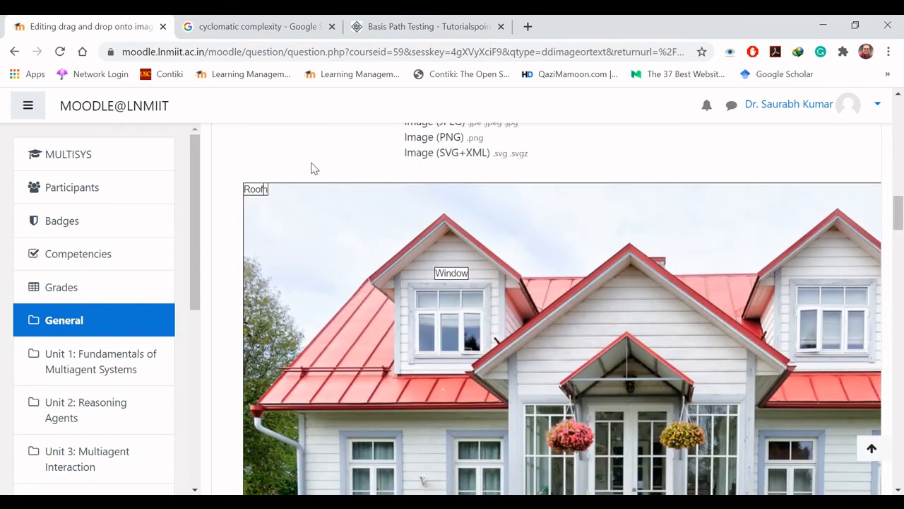
left_click_drag(256, 191, 720, 282)
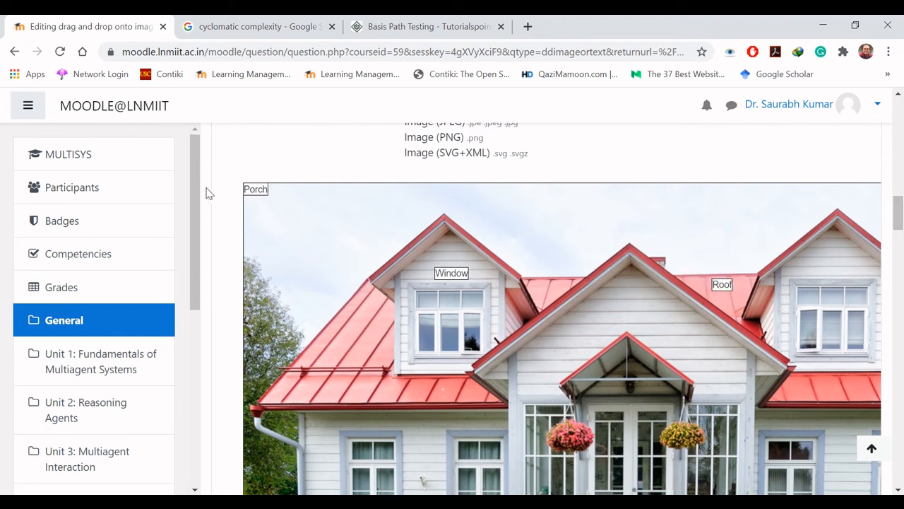
left_click_drag(265, 190, 569, 373)
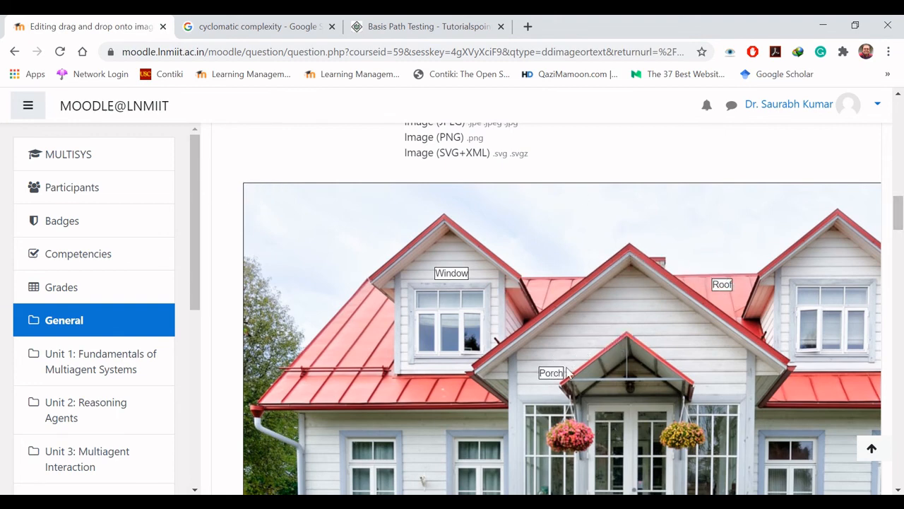
scroll(474, 176, "down", 3)
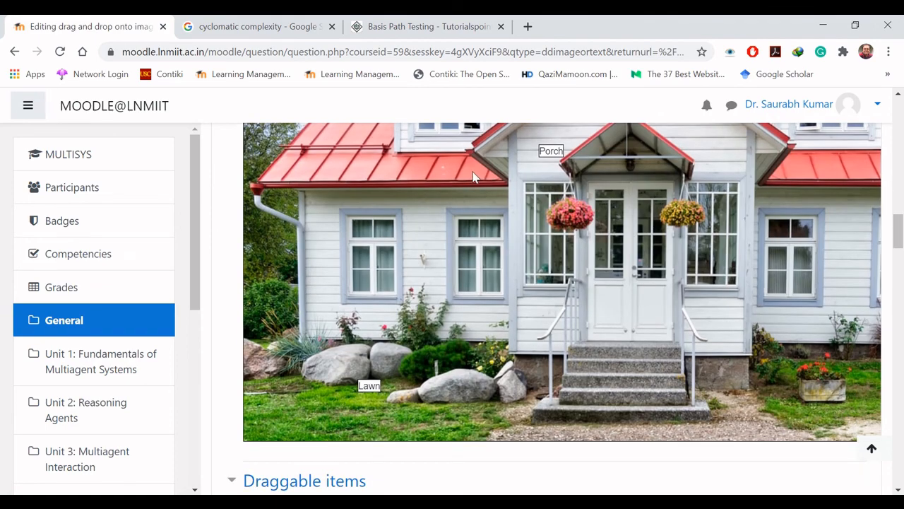
left_click_drag(551, 152, 626, 337)
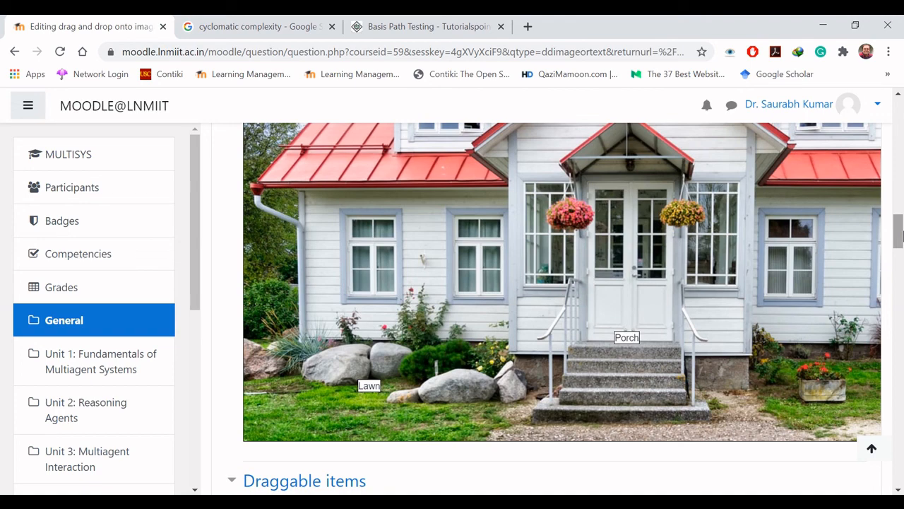
Step: Save the question and open a preview of Drag and Drop Images from the question list
left_click_drag(900, 237, 900, 458)
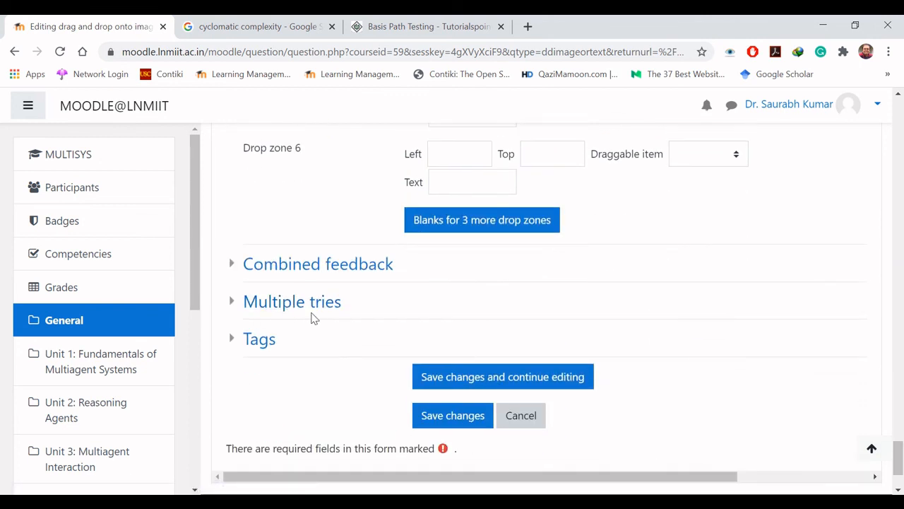
left_click(454, 416)
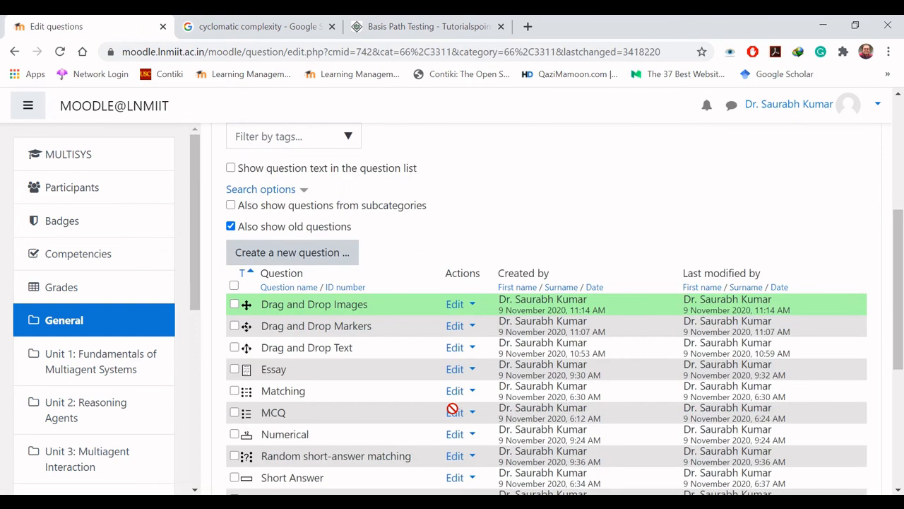
left_click(465, 314)
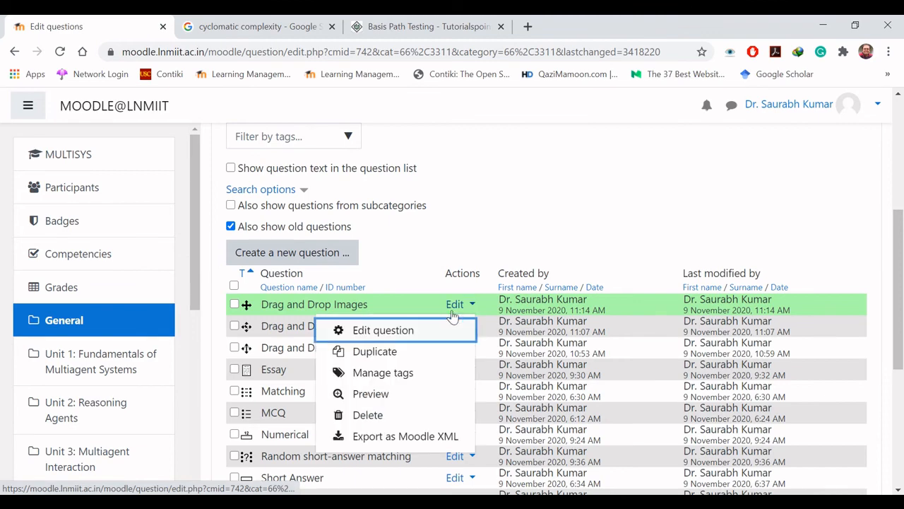
left_click(390, 394)
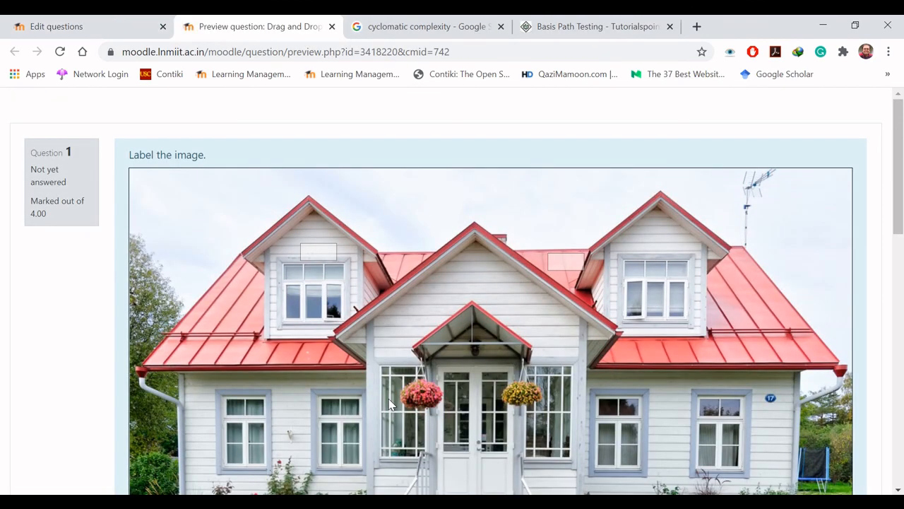
Step: Answer the previewed question by placing Lawn, Roof, Porch and Window in their matching drop zones
left_click_drag(901, 182, 901, 224)
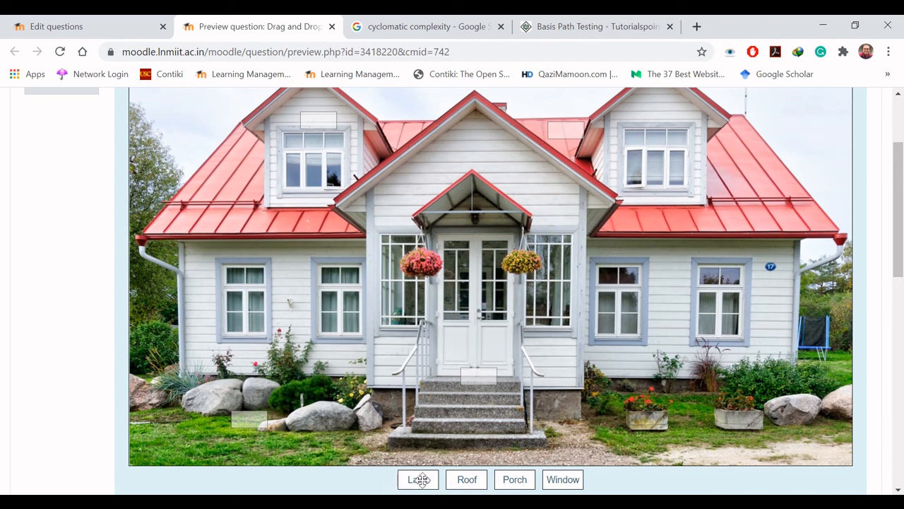
left_click_drag(418, 479, 256, 417)
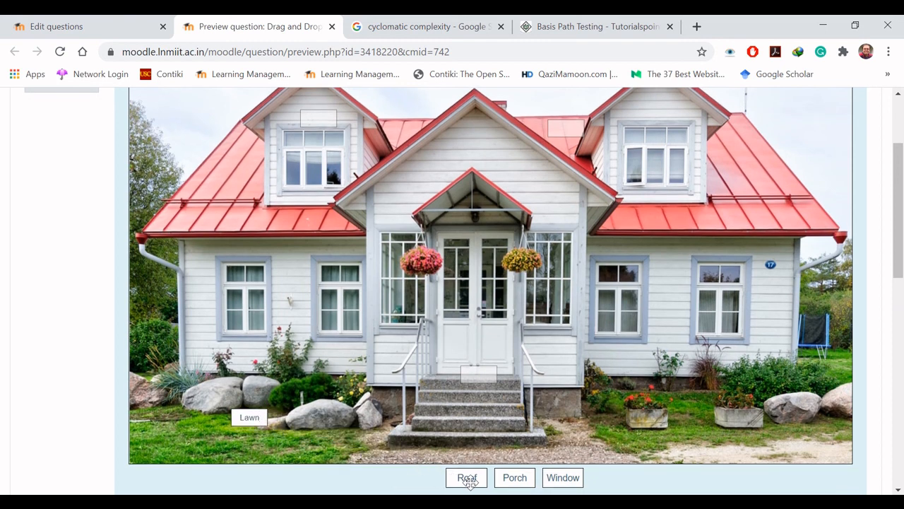
left_click_drag(467, 479, 566, 131)
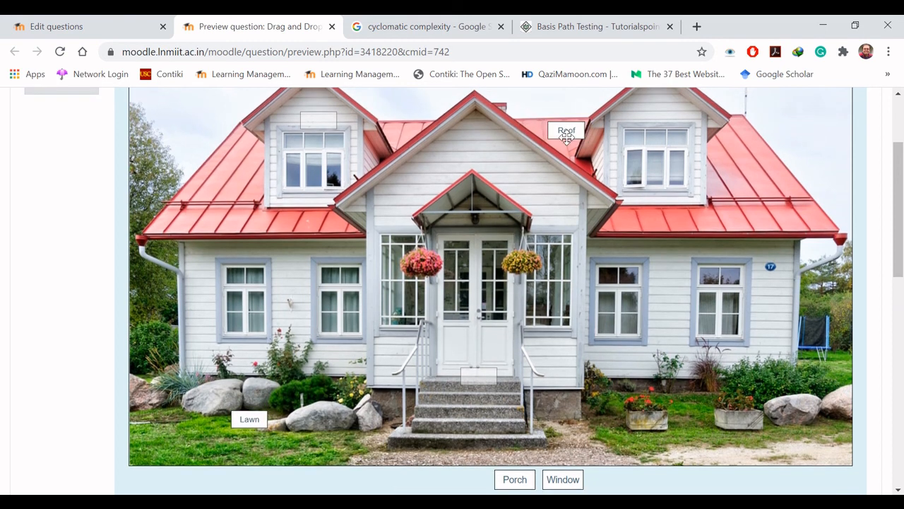
left_click_drag(501, 480, 485, 381)
left_click_drag(561, 478, 319, 121)
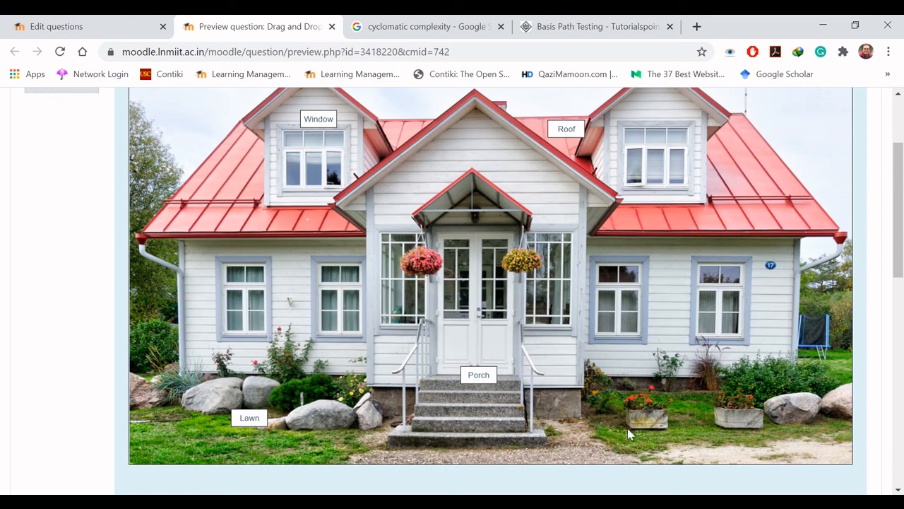
Step: Submit and finish the preview attempt, check the feedback and close the preview
left_click_drag(901, 224, 902, 286)
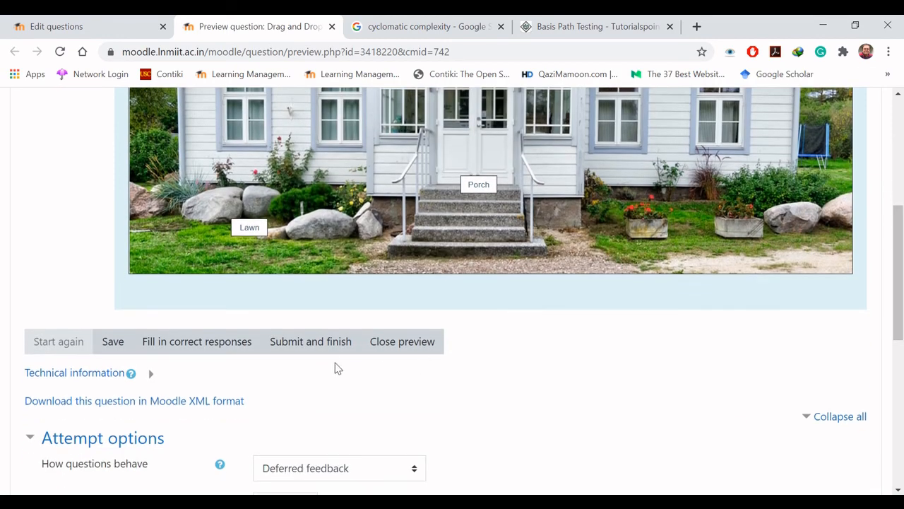
left_click(331, 345)
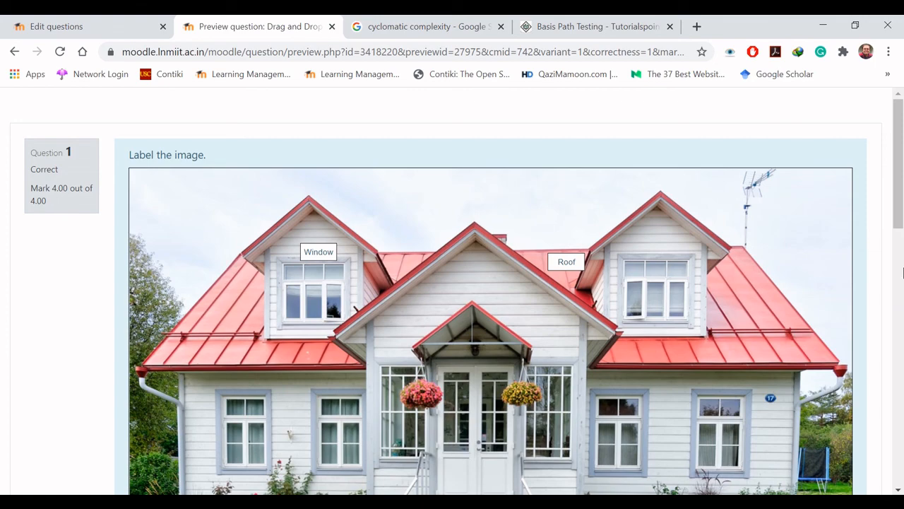
left_click_drag(901, 196, 464, 329)
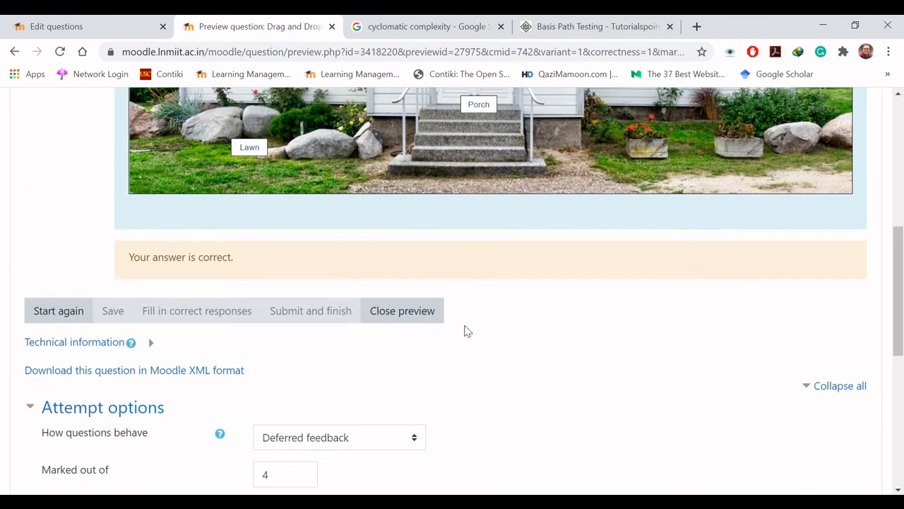
left_click(404, 321)
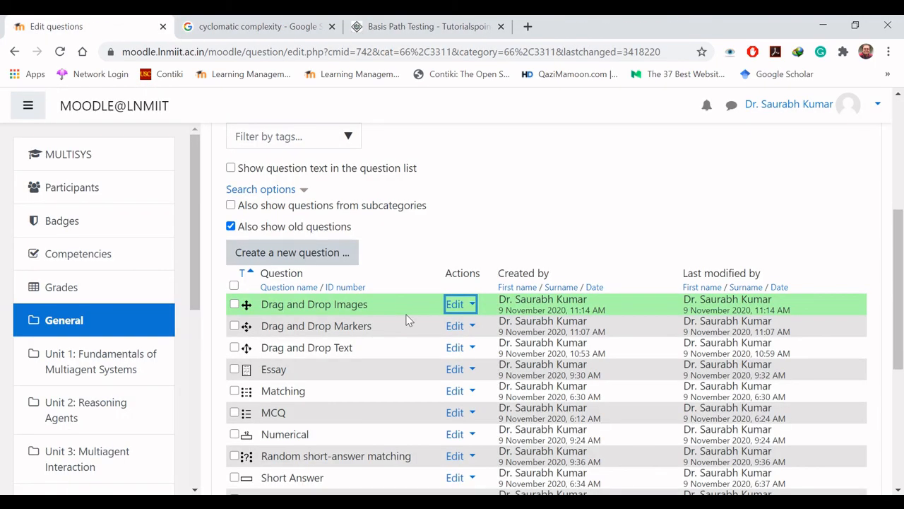